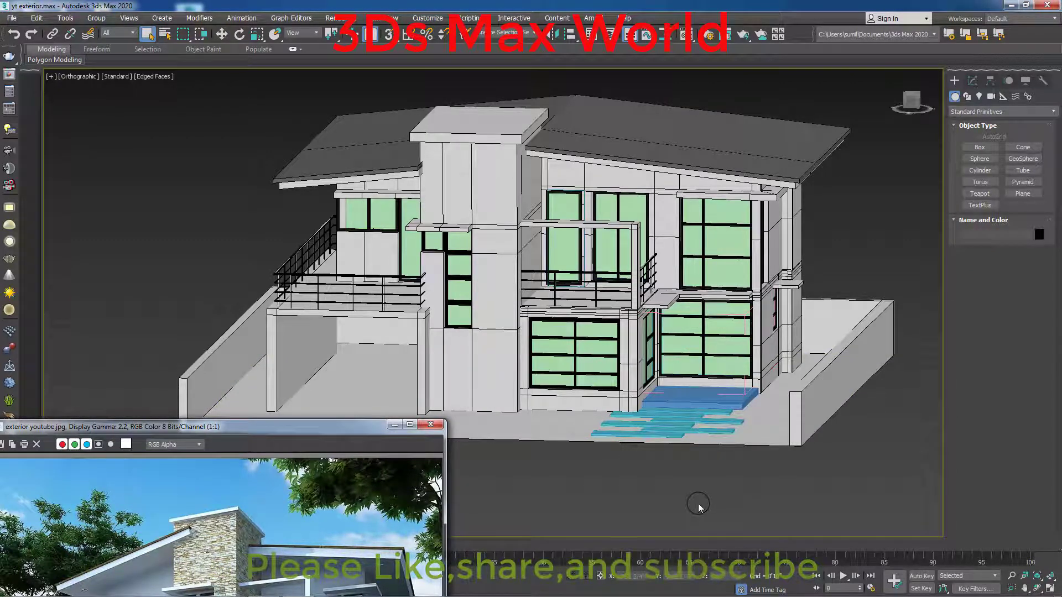
Frame the house model and place the reference photo at the upper left beside it
{"action": "mouse_move", "coordinate": [693, 503]}
{"action": "middle_mouse_down"}
{"action": "mouse_move", "coordinate": [637, 477]}
{"action": "mouse_move", "coordinate": [667, 490]}
{"action": "middle_mouse_up"}
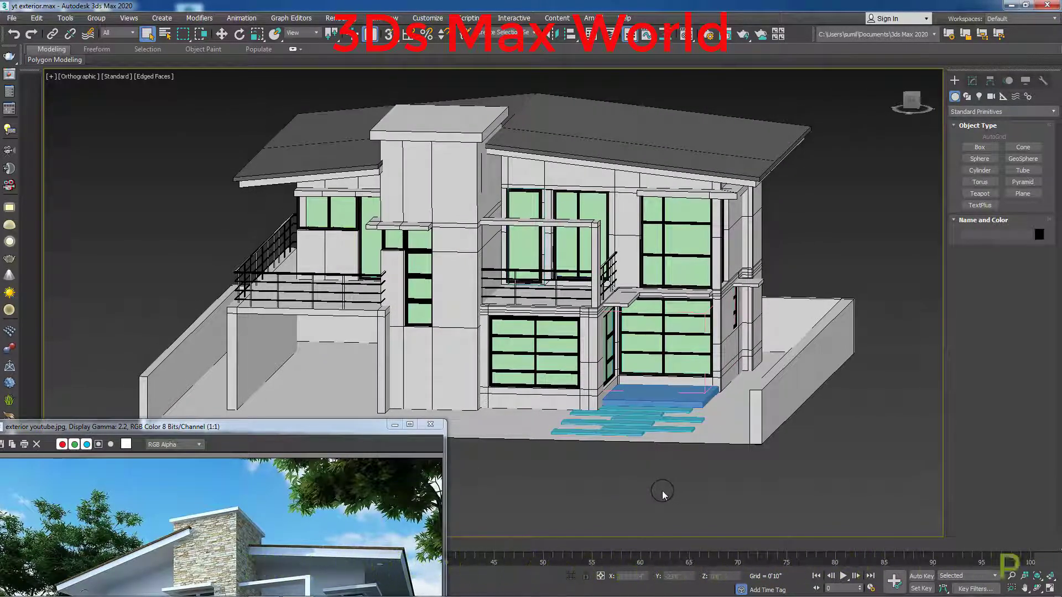
{"action": "scroll", "coordinate": [669, 492], "scroll_direction": "down", "scroll_amount": 3}
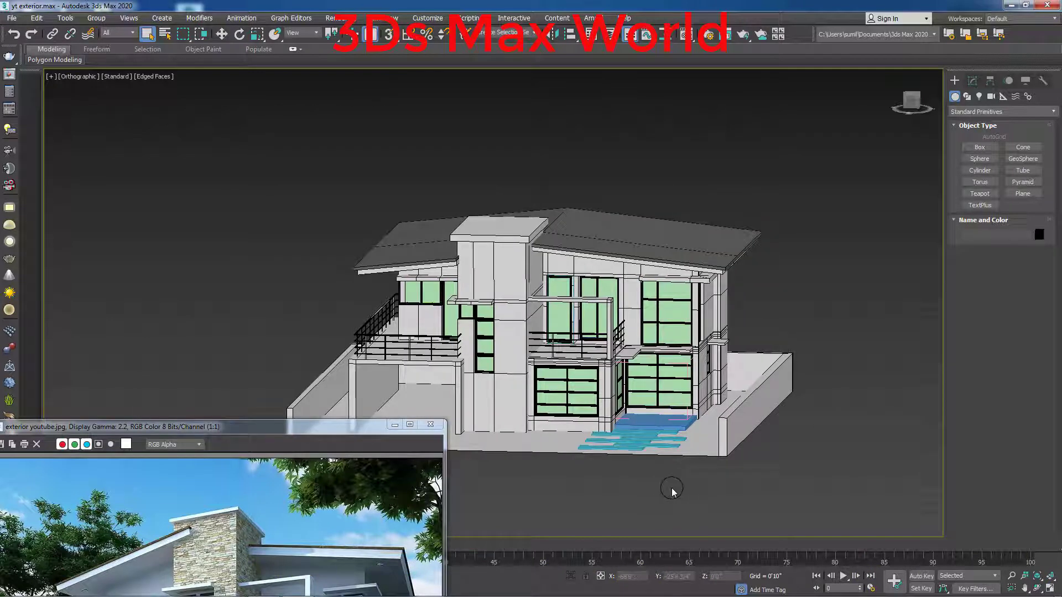
{"action": "scroll", "coordinate": [672, 493], "scroll_direction": "up", "scroll_amount": 2}
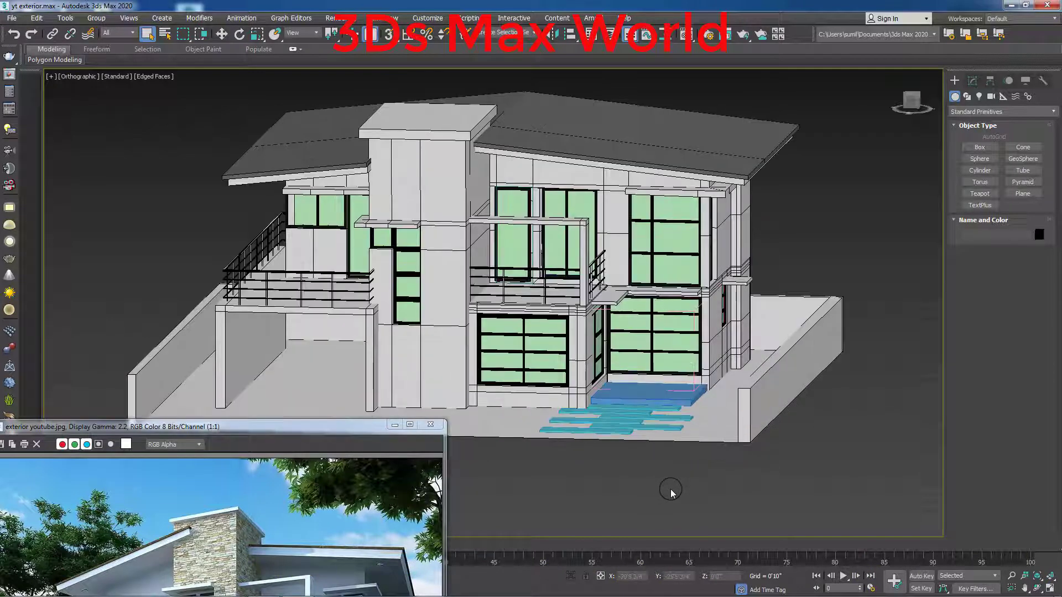
{"action": "middle_click_drag", "start_coordinate": [670, 493], "coordinate": [666, 509]}
{"action": "left_click", "coordinate": [300, 437]}
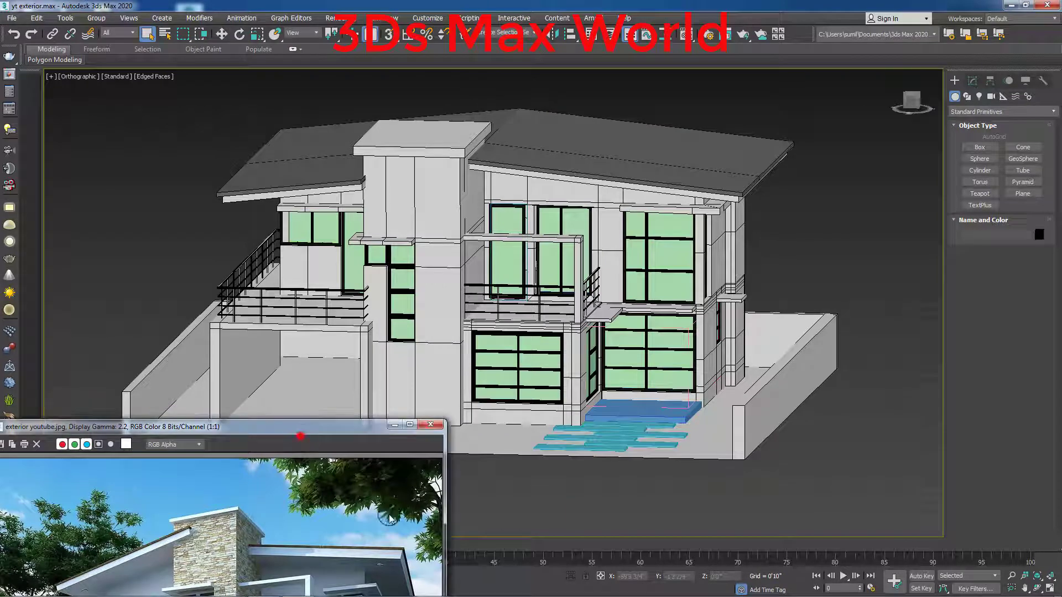
{"action": "left_click_drag", "start_coordinate": [356, 427], "coordinate": [517, 550]}
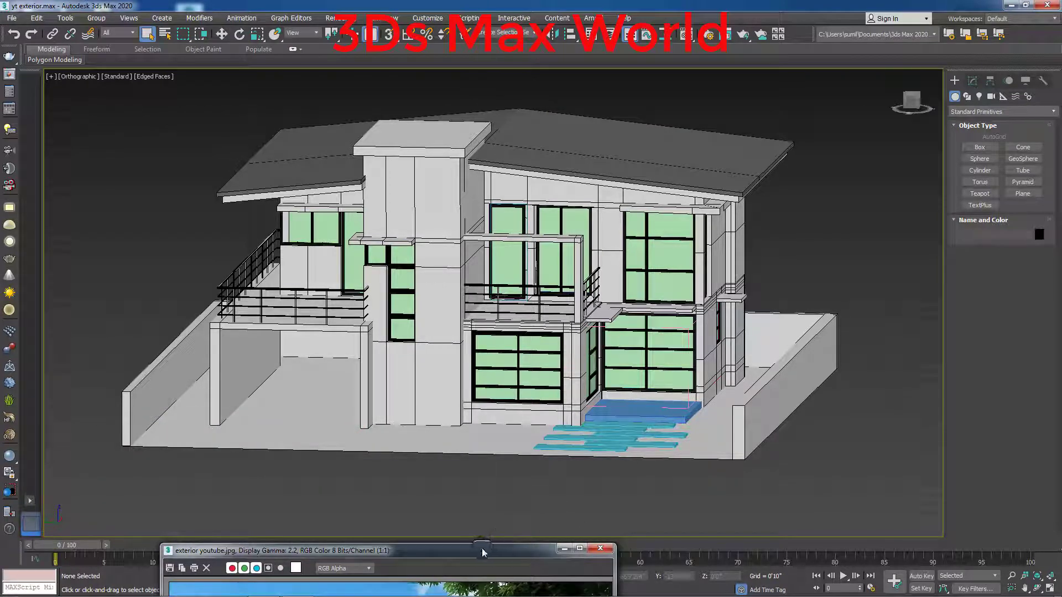
{"action": "mouse_move", "coordinate": [492, 556]}
{"action": "left_mouse_down"}
{"action": "mouse_move", "coordinate": [410, 408]}
{"action": "mouse_move", "coordinate": [392, 244]}
{"action": "mouse_move", "coordinate": [324, 109]}
{"action": "left_mouse_up"}
{"action": "middle_click_drag", "start_coordinate": [557, 505], "coordinate": [699, 492]}
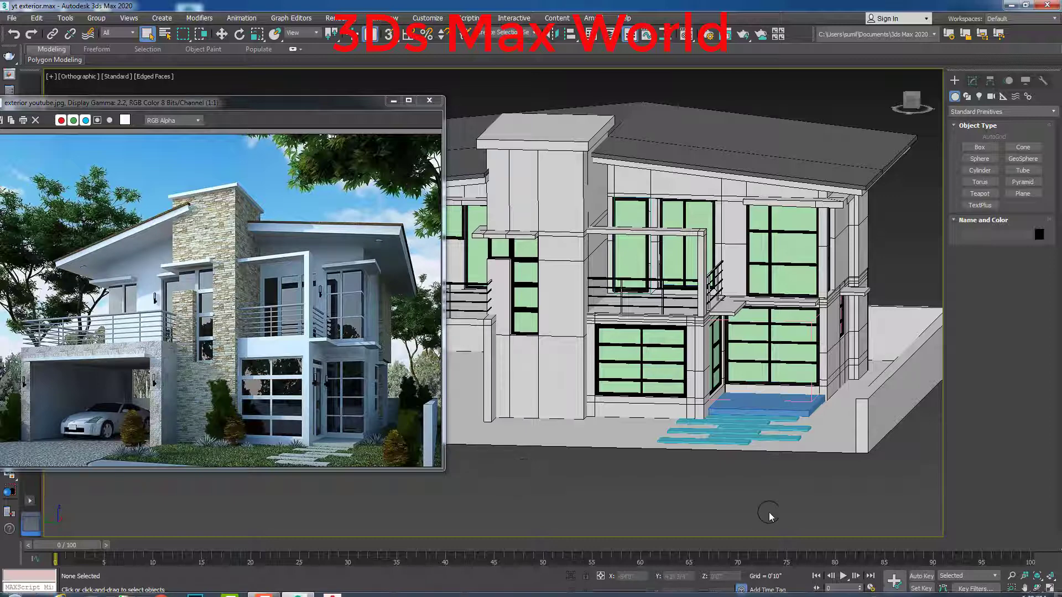
Open the Material Editor and Render Setup, confirming V-Ray Next as renderer, and move both aside
{"action": "key", "text": "m"}
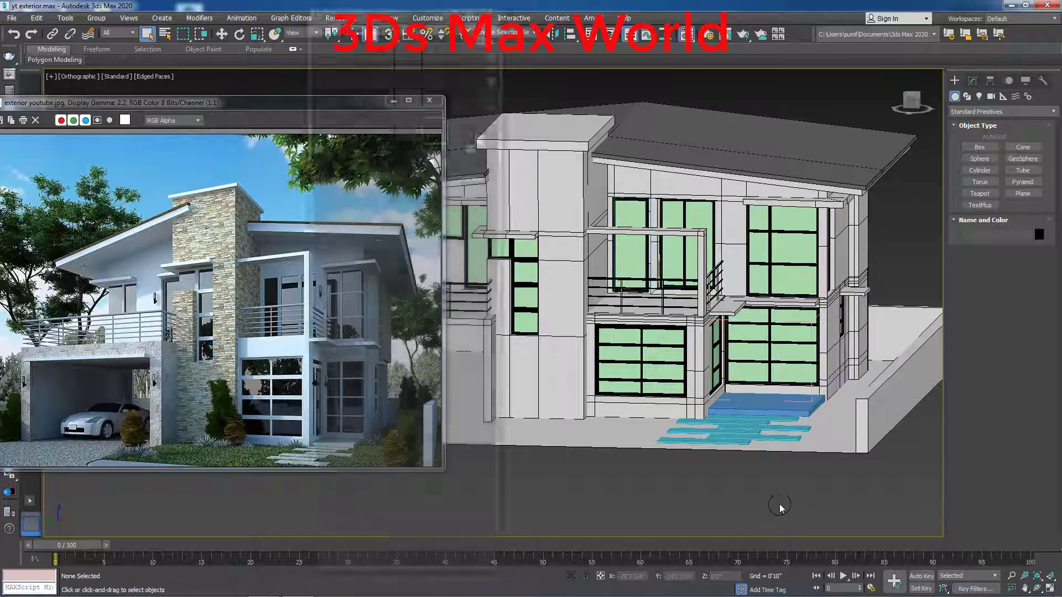
{"action": "left_click_drag", "start_coordinate": [426, 15], "coordinate": [931, 64]}
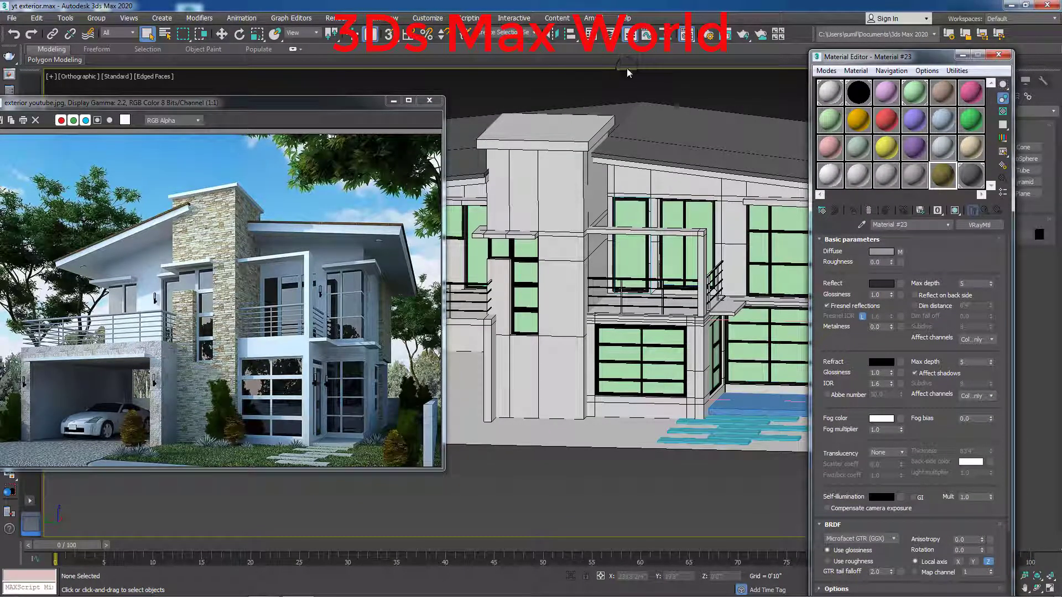
{"action": "key", "text": "F10"}
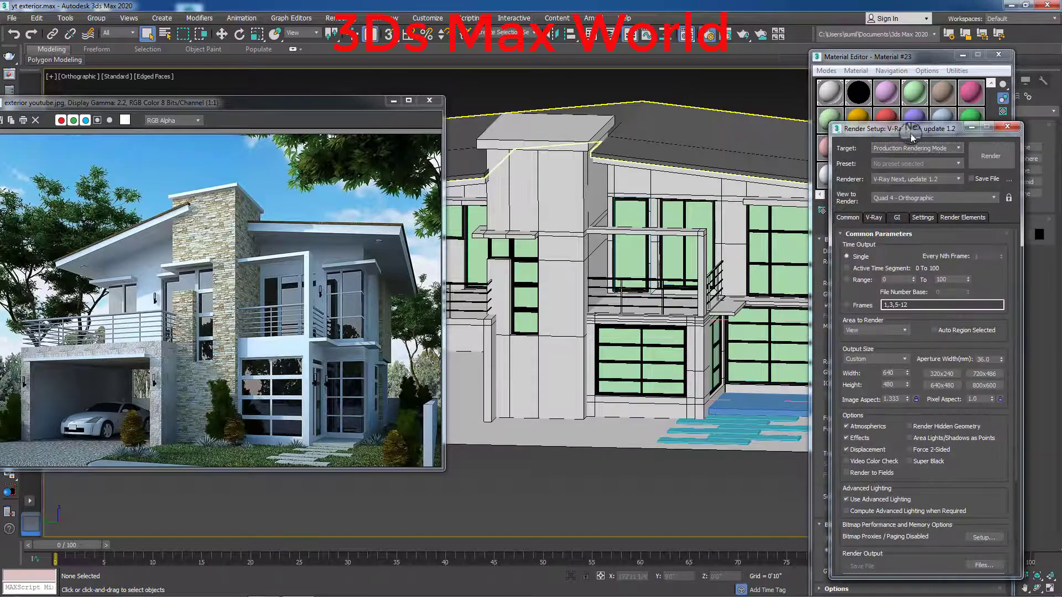
{"action": "left_click_drag", "start_coordinate": [911, 135], "coordinate": [518, 119]}
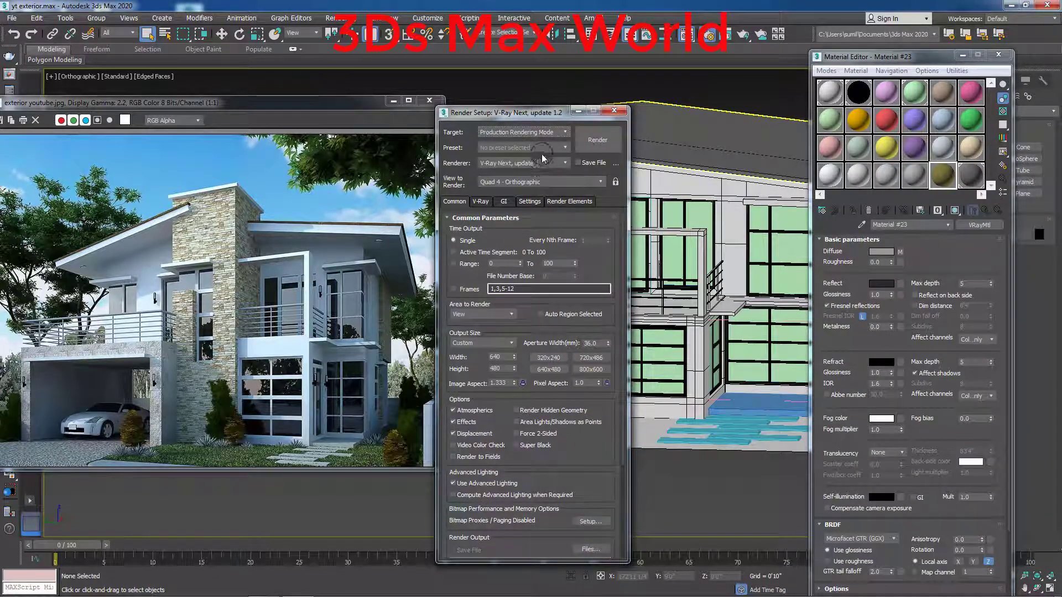
{"action": "left_click", "coordinate": [612, 113]}
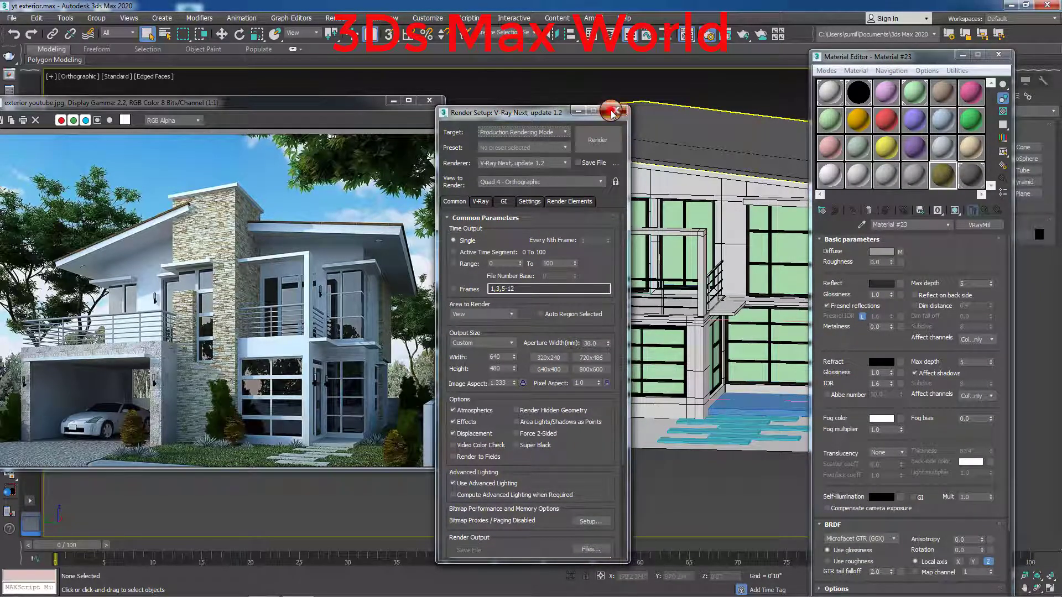
Set the initial tool-option defaults to MAX.vray in the Custom UI and Defaults Switcher
{"action": "left_click", "coordinate": [426, 21]}
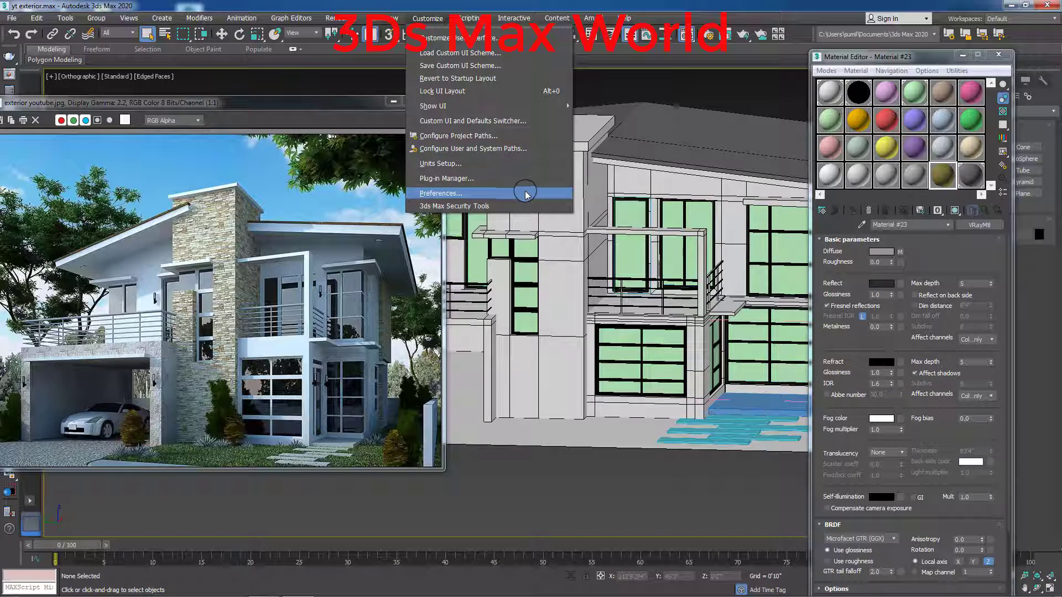
{"action": "left_click", "coordinate": [513, 120]}
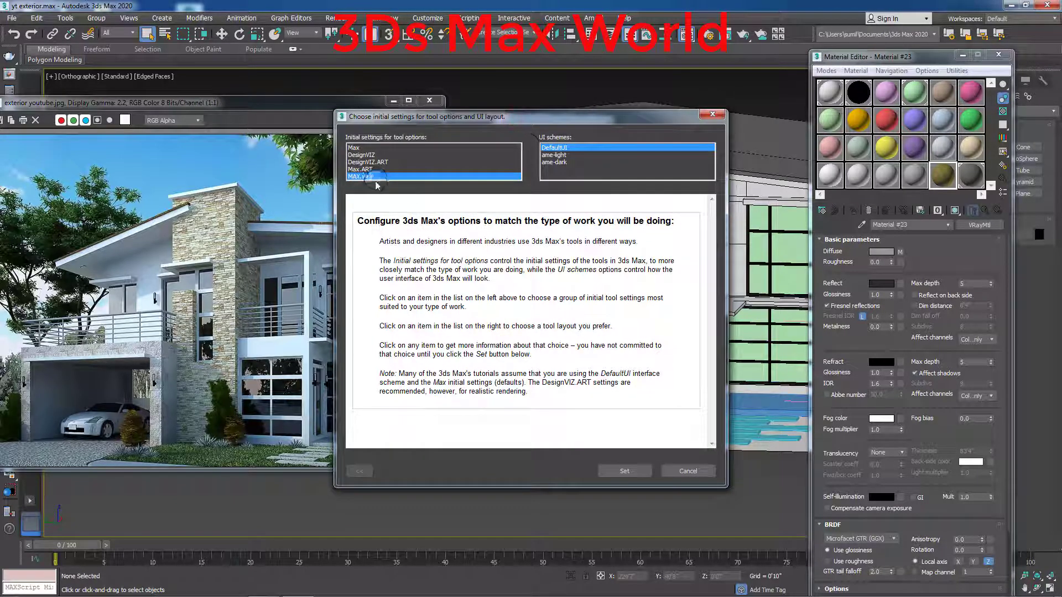
{"action": "left_click", "coordinate": [617, 470]}
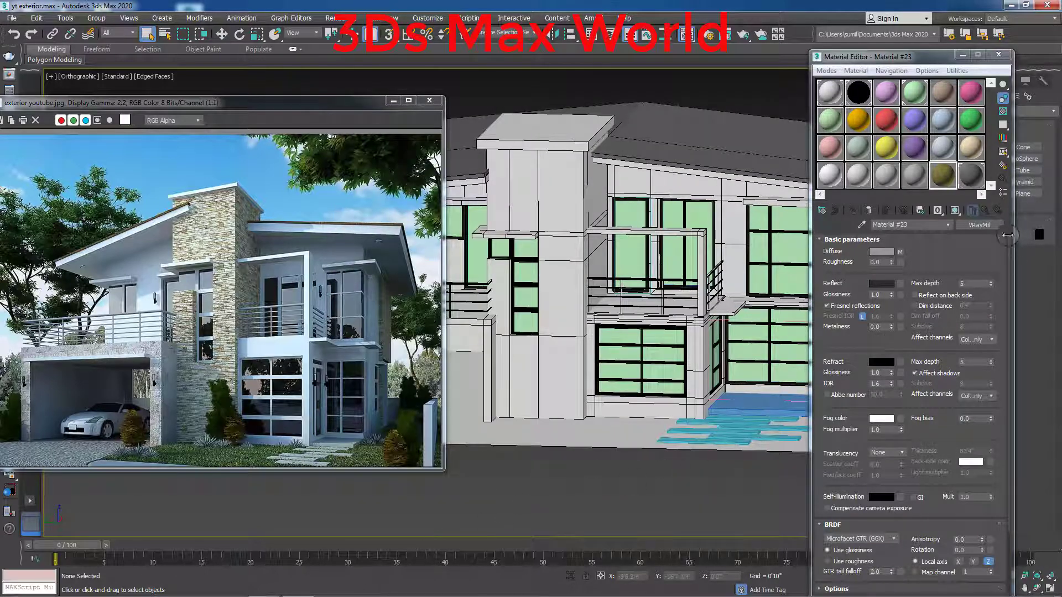
Select the Material #1 slot and set its Diffuse colour to pure white (255)
{"action": "left_click", "coordinate": [1038, 209]}
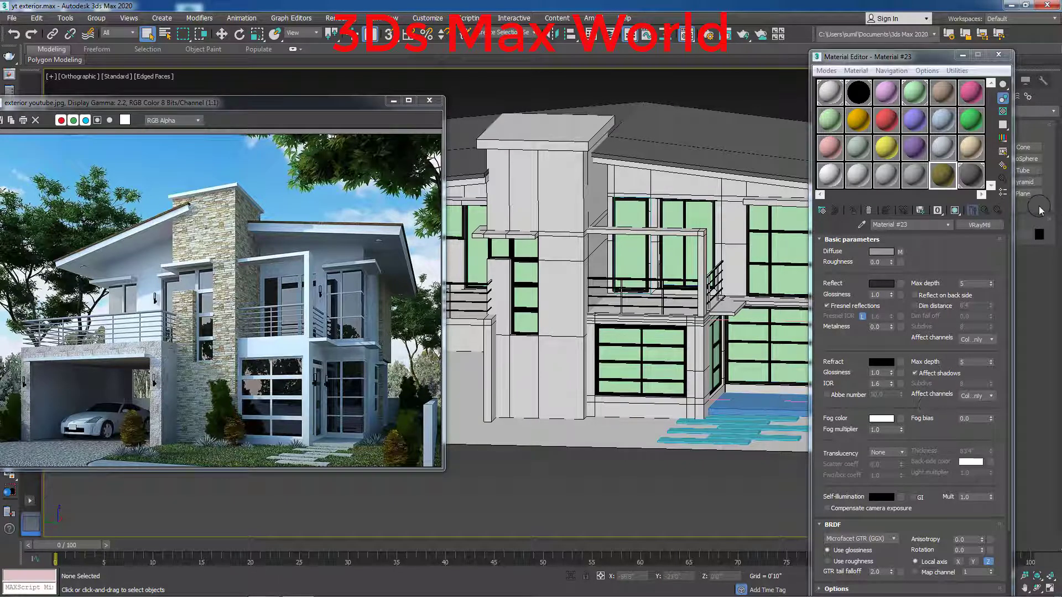
{"action": "left_click", "coordinate": [829, 91]}
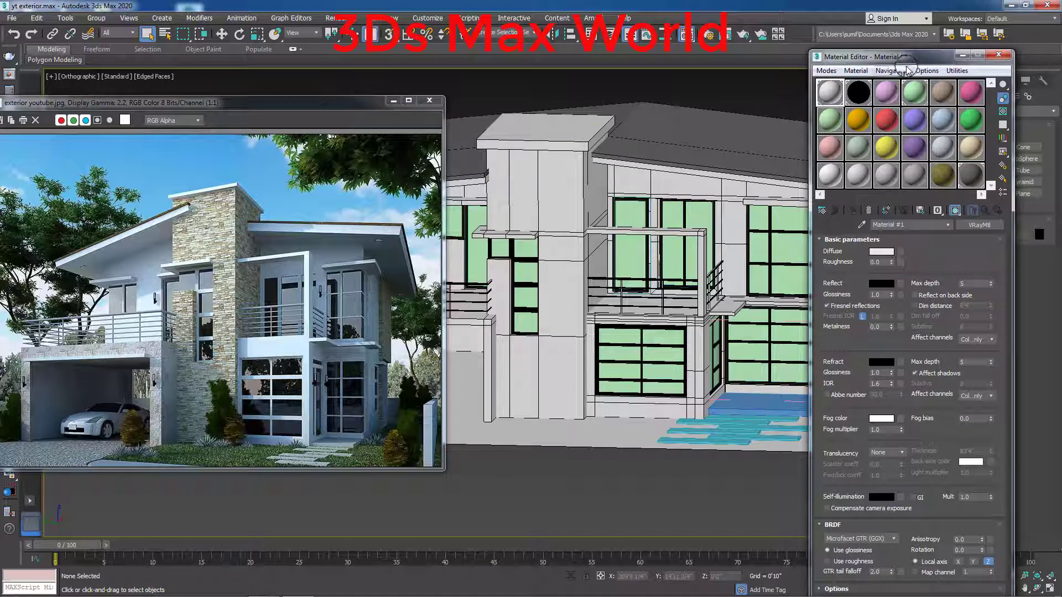
{"action": "left_click_drag", "start_coordinate": [904, 56], "coordinate": [958, 80]}
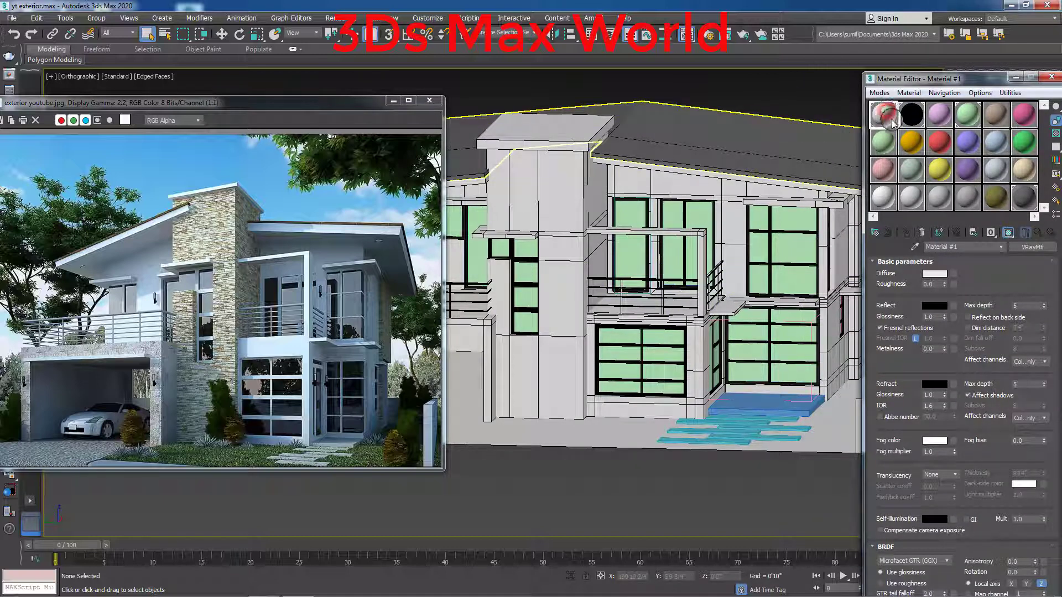
{"action": "left_click_drag", "start_coordinate": [887, 115], "coordinate": [934, 275]}
{"action": "left_click", "coordinate": [934, 275]}
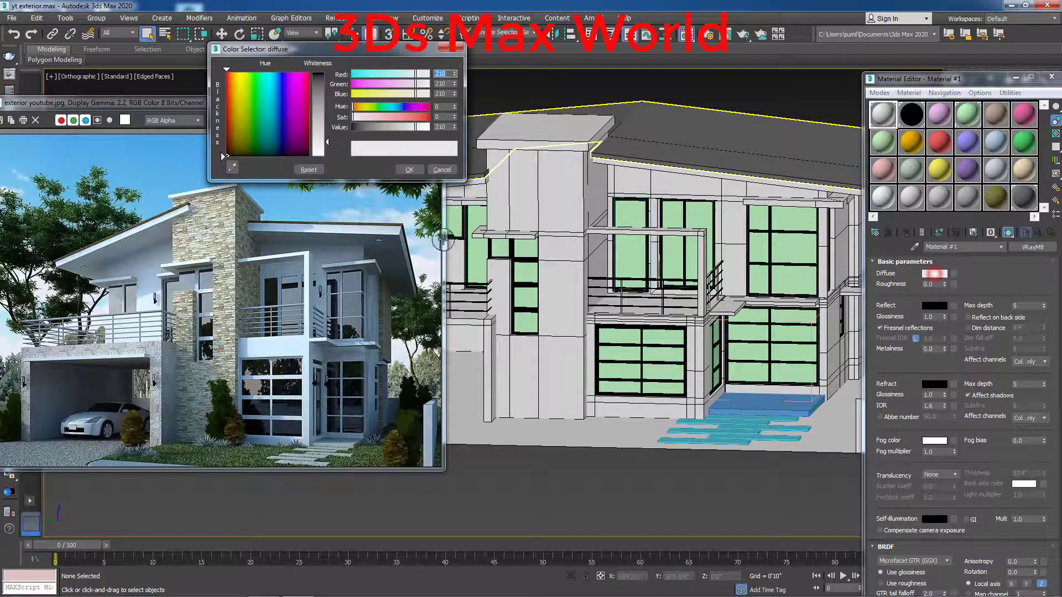
{"action": "left_click_drag", "start_coordinate": [330, 148], "coordinate": [327, 158]}
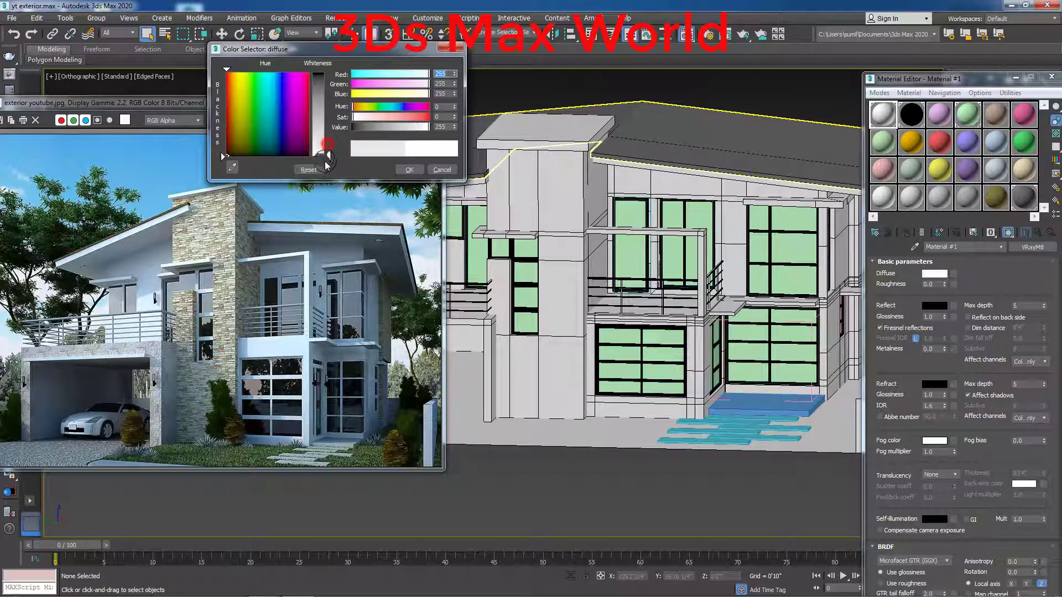
{"action": "left_click", "coordinate": [409, 170]}
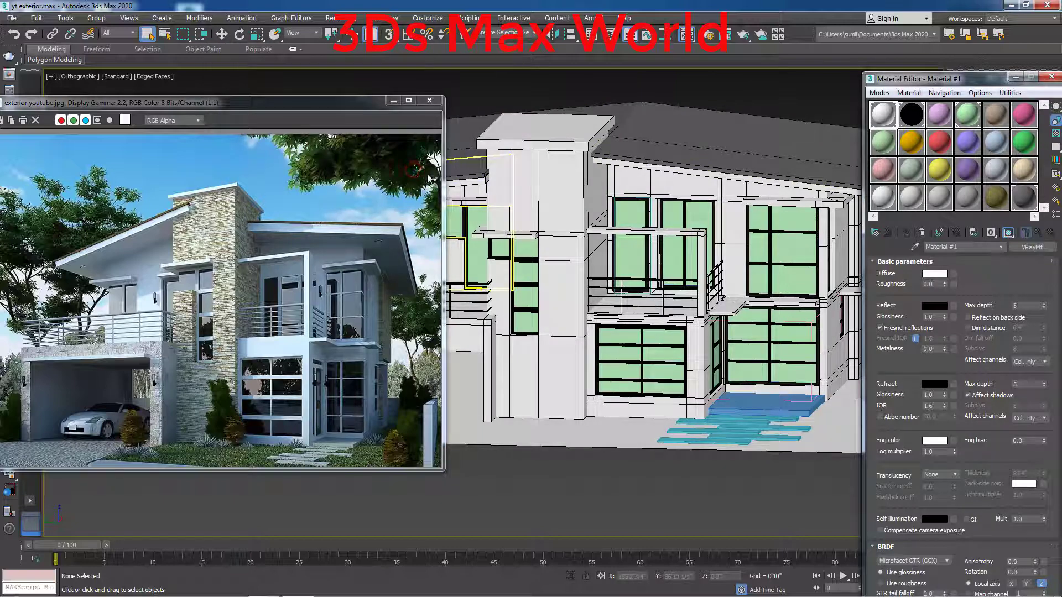
Set Material #1's Reflect colour to grey 64 and Reflect Glossiness to 0.8
{"action": "left_click", "coordinate": [934, 306]}
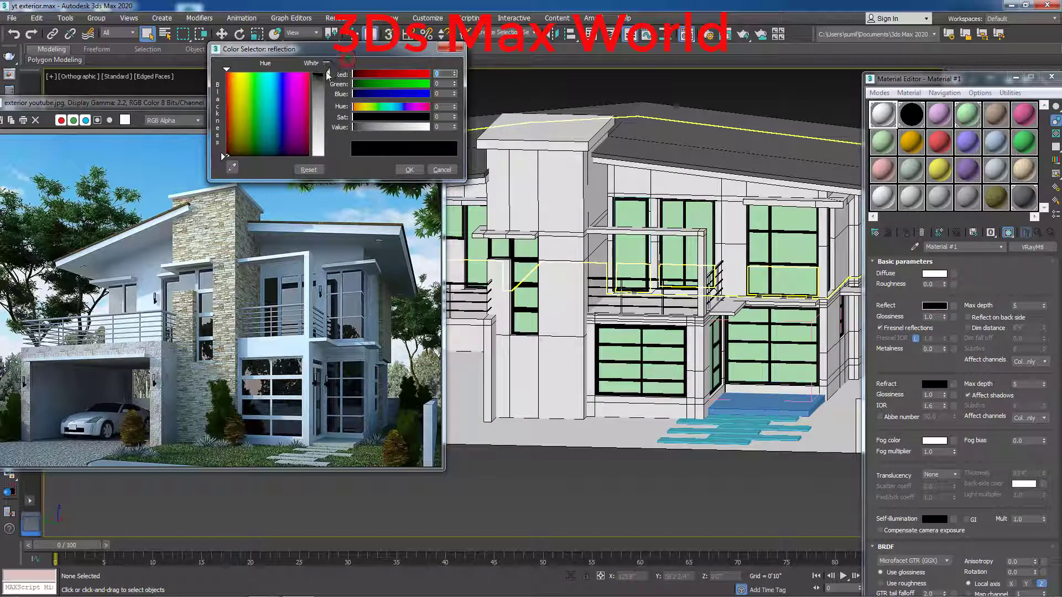
{"action": "left_click_drag", "start_coordinate": [327, 74], "coordinate": [327, 90]}
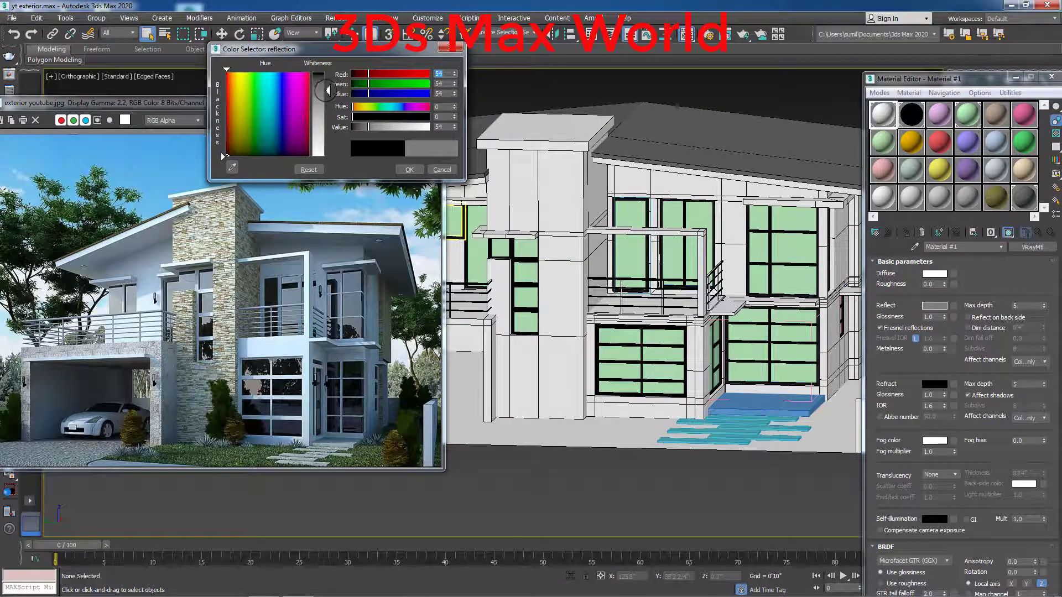
{"action": "left_click", "coordinate": [409, 169]}
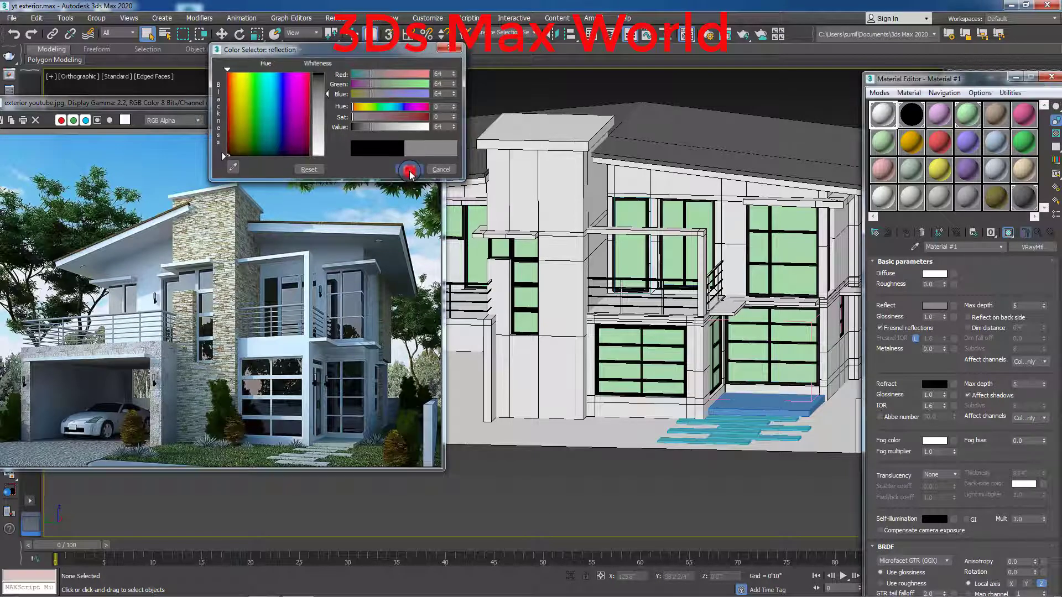
{"action": "left_click", "coordinate": [942, 289]}
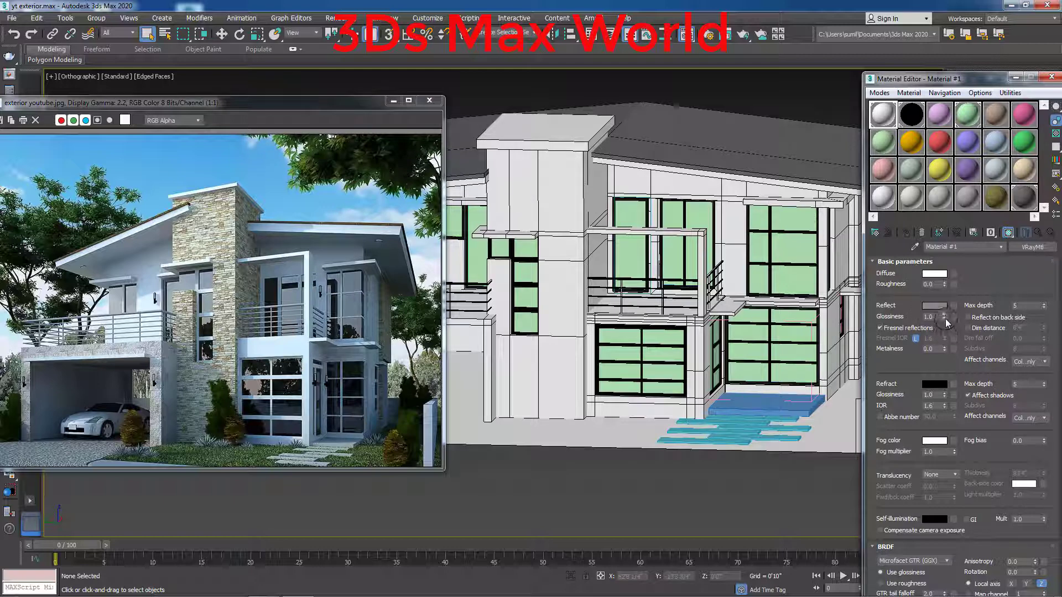
{"action": "left_click", "coordinate": [940, 314]}
{"action": "left_click_drag", "start_coordinate": [940, 318], "coordinate": [914, 321]}
{"action": "type", "text": "0.8"}
Show an enlarged Material #1 preview beside the photo and set Reflect Glossiness to 0.9
{"action": "double_click", "coordinate": [876, 108]}
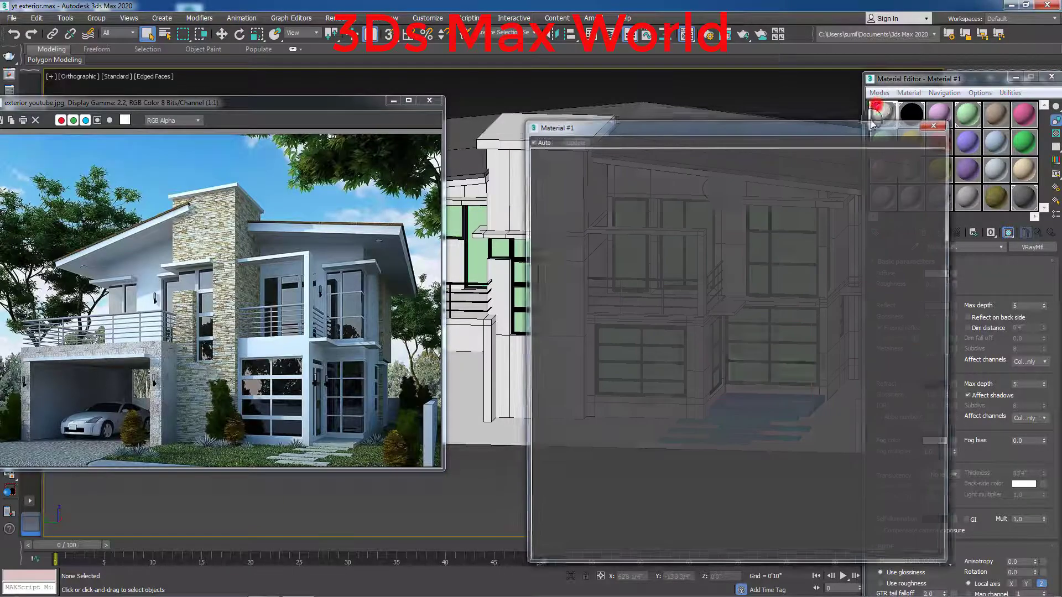
{"action": "left_click_drag", "start_coordinate": [786, 128], "coordinate": [543, 80]}
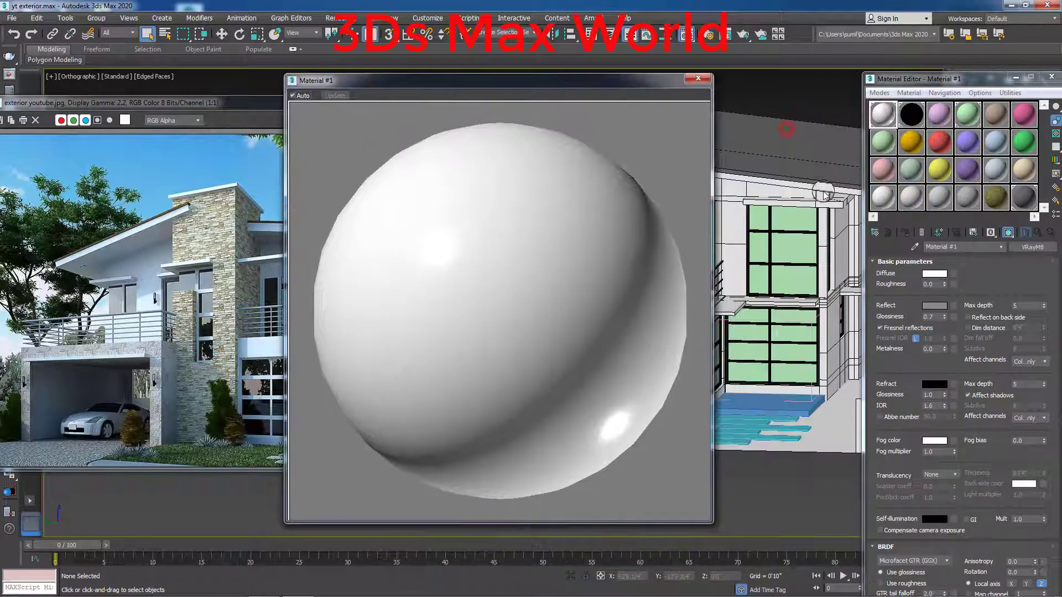
{"action": "left_click", "coordinate": [935, 316]}
{"action": "type", "text": "1"}
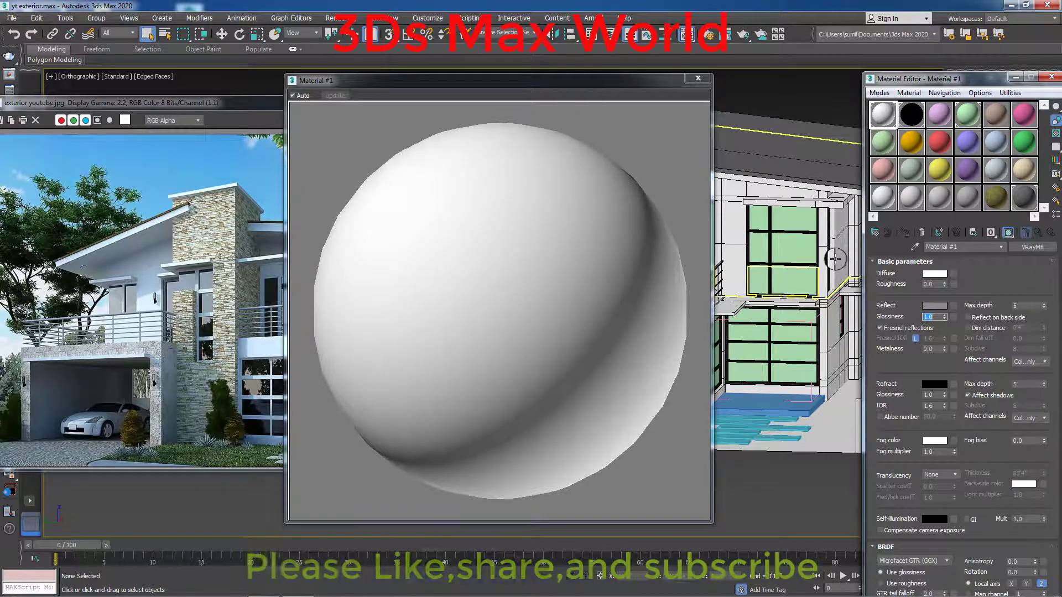
{"action": "type", "text": "0.9"}
{"action": "key", "text": "Return"}
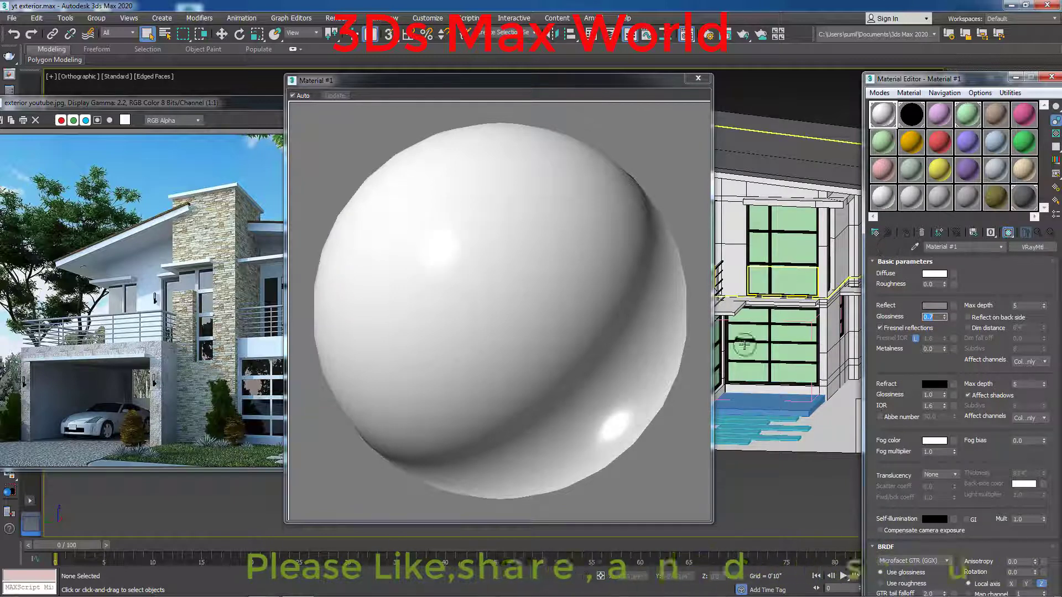
Close the enlarged preview and assign Material #1 to the house's upper floor
{"action": "left_click", "coordinate": [696, 78]}
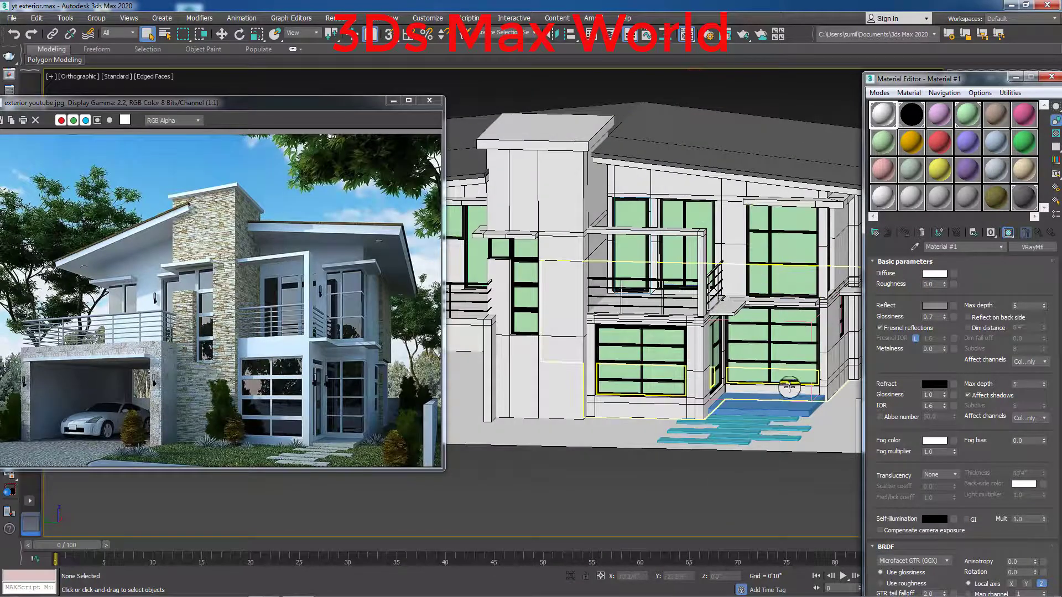
{"action": "middle_click_drag", "start_coordinate": [788, 387], "coordinate": [769, 365], "text": "alt"}
{"action": "scroll", "coordinate": [660, 367], "scroll_direction": "up", "scroll_amount": 3}
{"action": "scroll", "coordinate": [660, 367], "scroll_direction": "down", "scroll_amount": 3}
{"action": "mouse_move", "coordinate": [660, 367]}
{"action": "middle_mouse_down", "text": "alt"}
{"action": "mouse_move", "coordinate": [675, 348]}
{"action": "mouse_move", "coordinate": [690, 350]}
{"action": "middle_mouse_up", "text": "alt"}
{"action": "scroll", "coordinate": [674, 348], "scroll_direction": "up", "scroll_amount": 3}
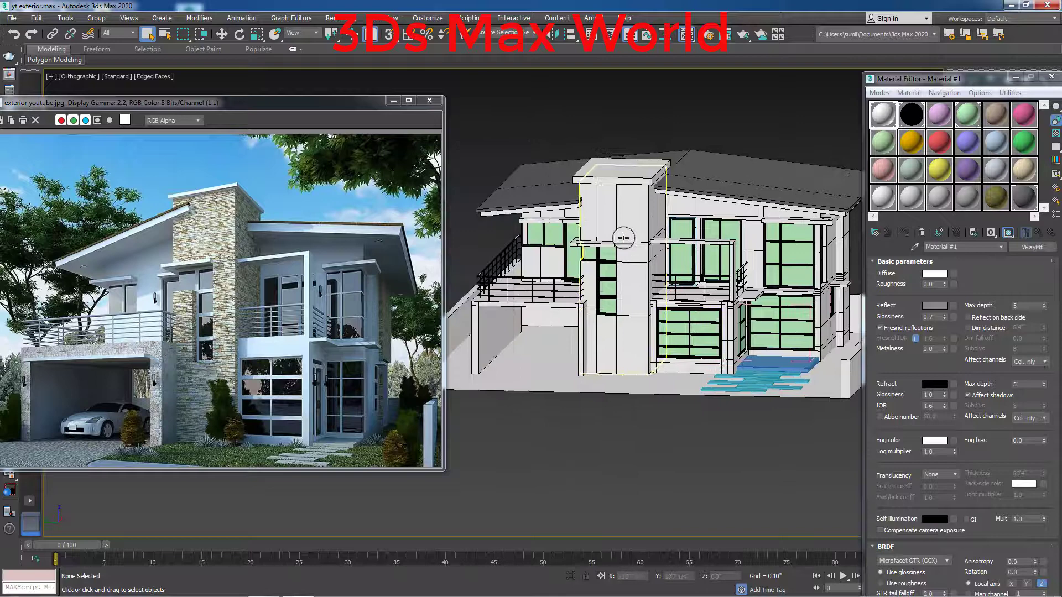
{"action": "left_click", "coordinate": [704, 206]}
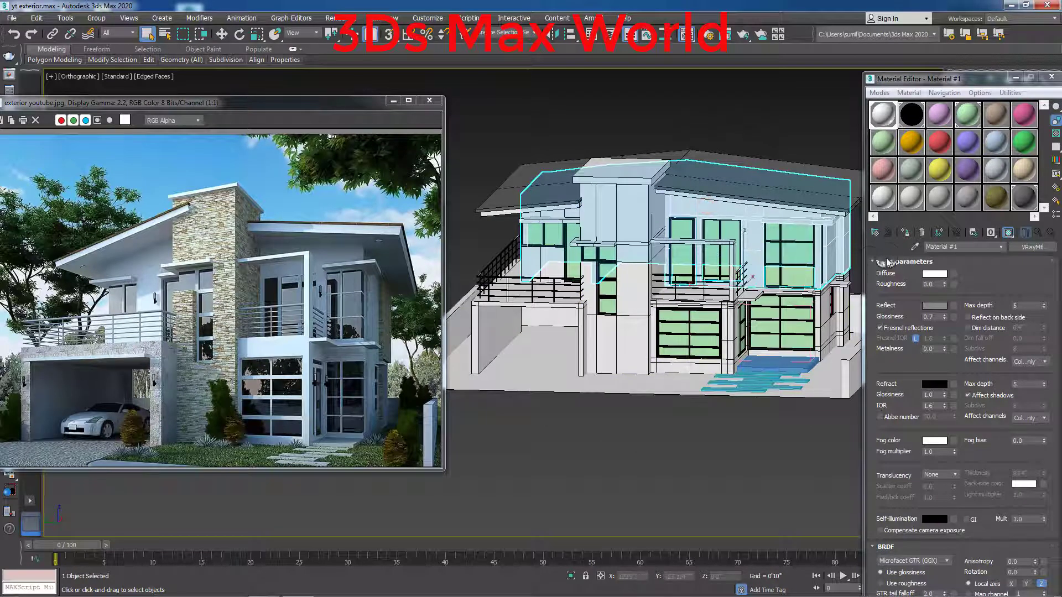
{"action": "left_click", "coordinate": [883, 114]}
{"action": "left_click", "coordinate": [906, 233]}
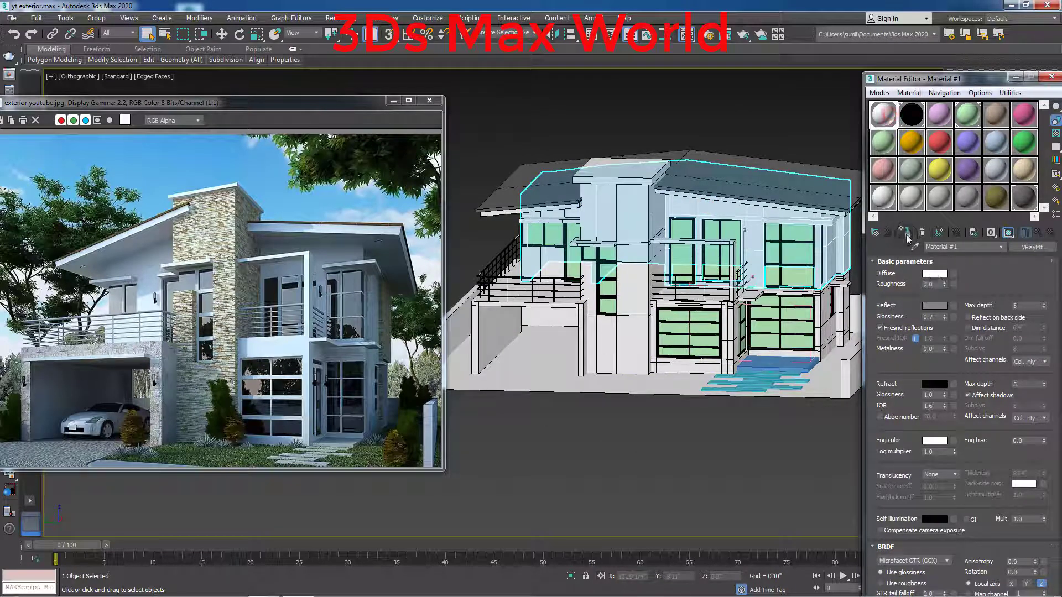
{"action": "left_click", "coordinate": [908, 233]}
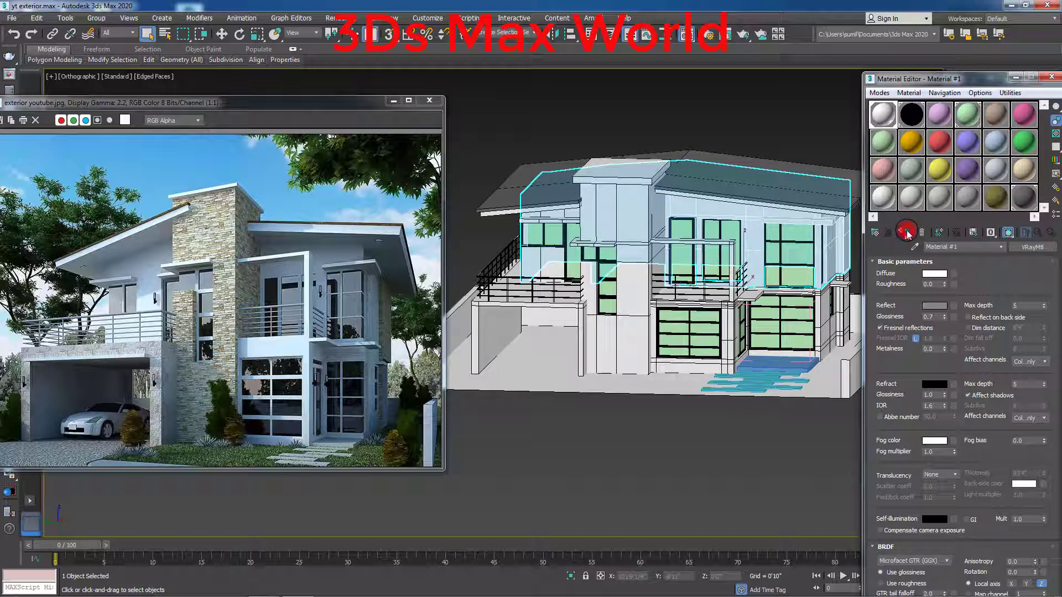
Assign Material #1 to the lower floor, ground base and upper-left front box
{"action": "left_click", "coordinate": [824, 334]}
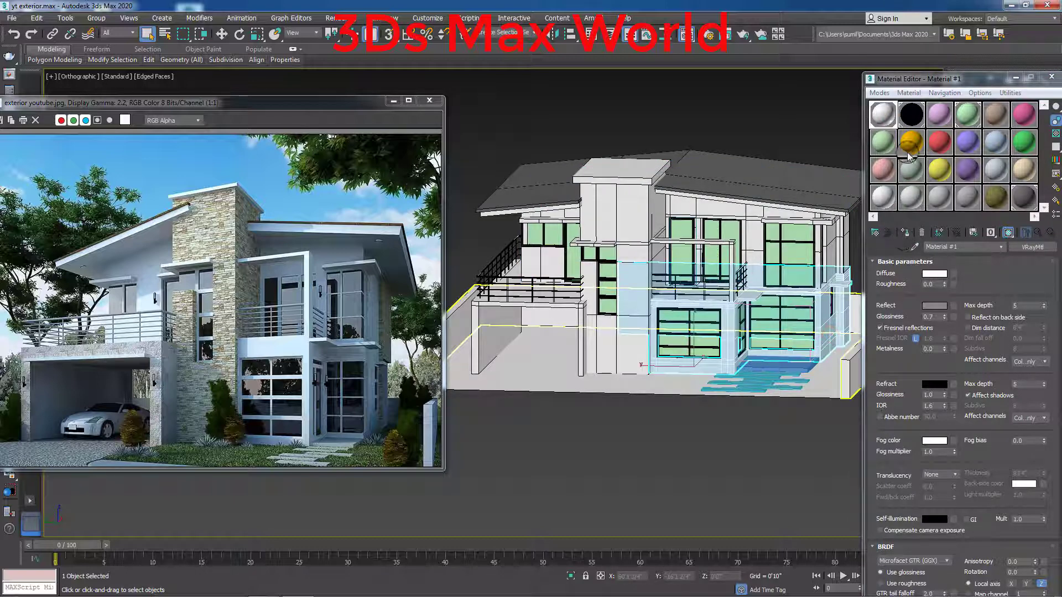
{"action": "left_click", "coordinate": [883, 115]}
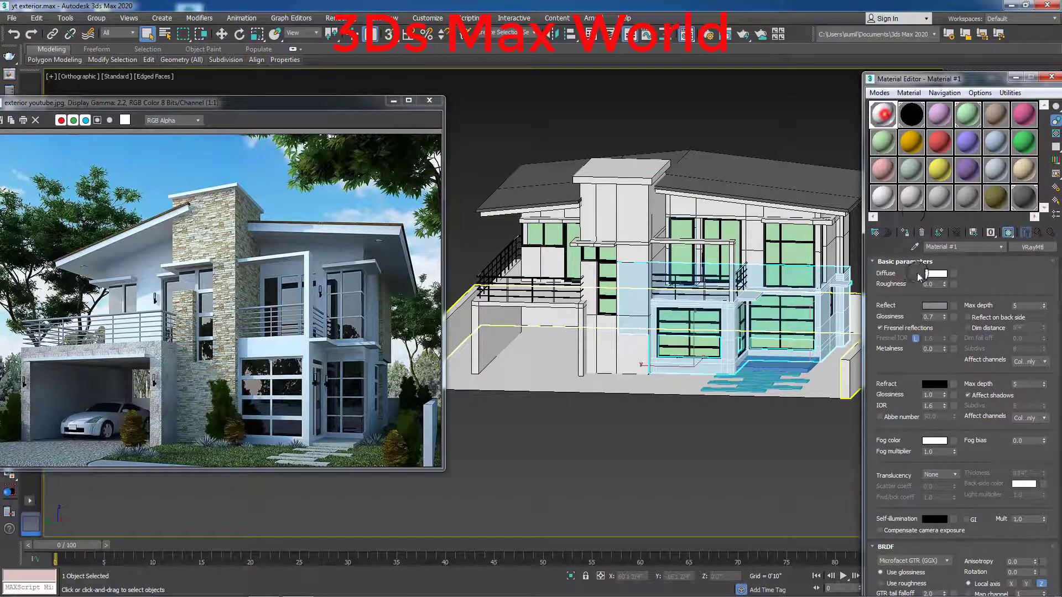
{"action": "left_click", "coordinate": [907, 234]}
{"action": "left_click", "coordinate": [520, 358]}
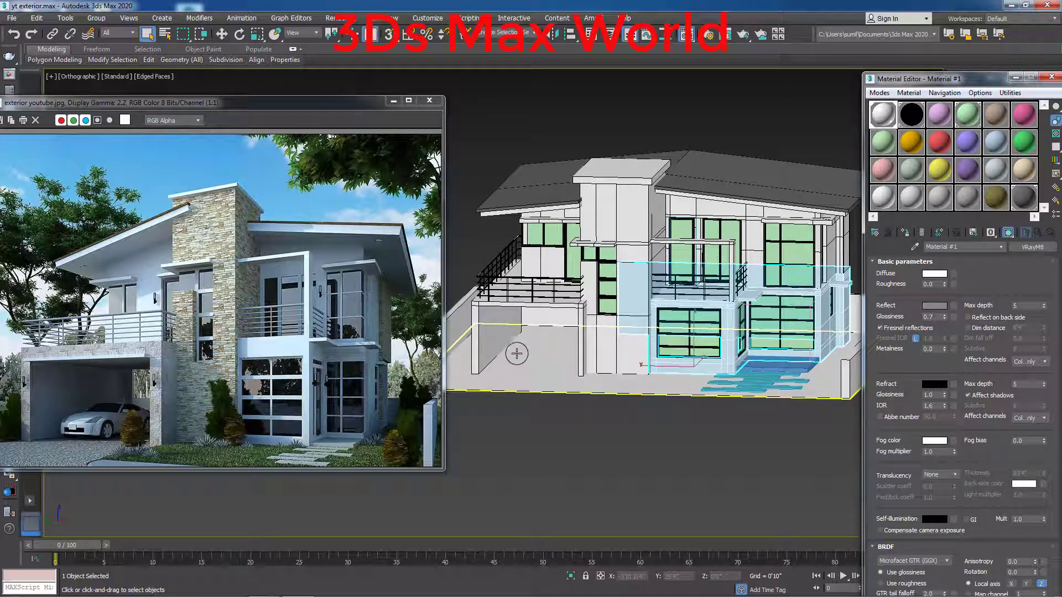
{"action": "left_click", "coordinate": [548, 264]}
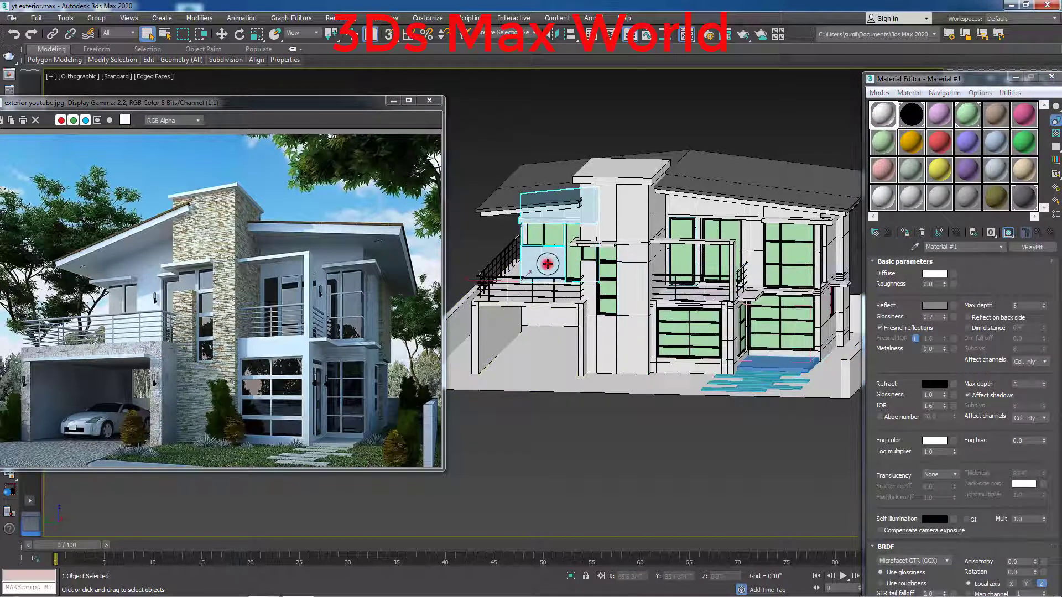
{"action": "left_click", "coordinate": [907, 233]}
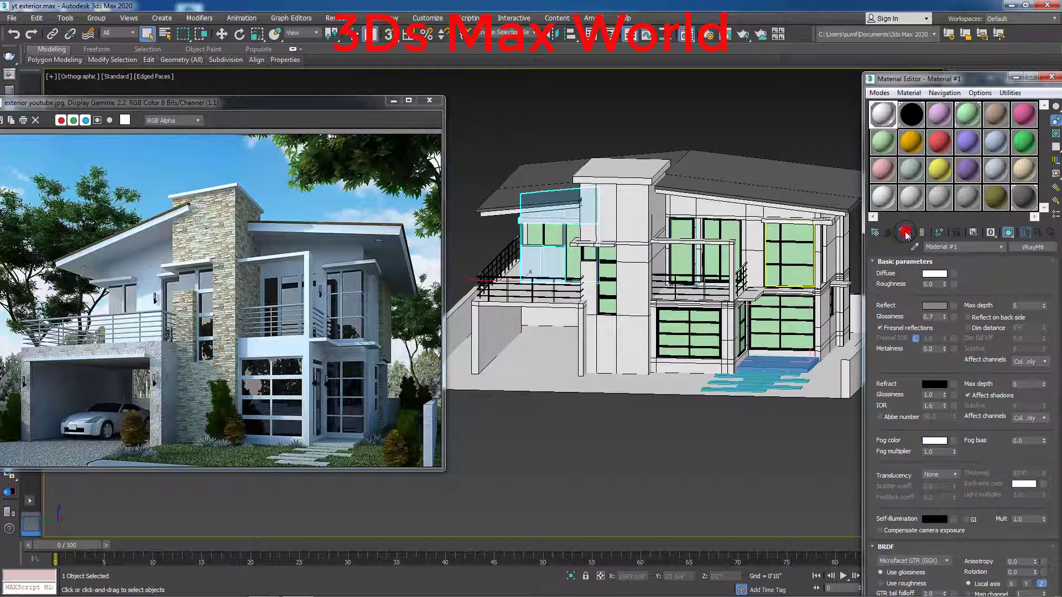
{"action": "left_click", "coordinate": [832, 434]}
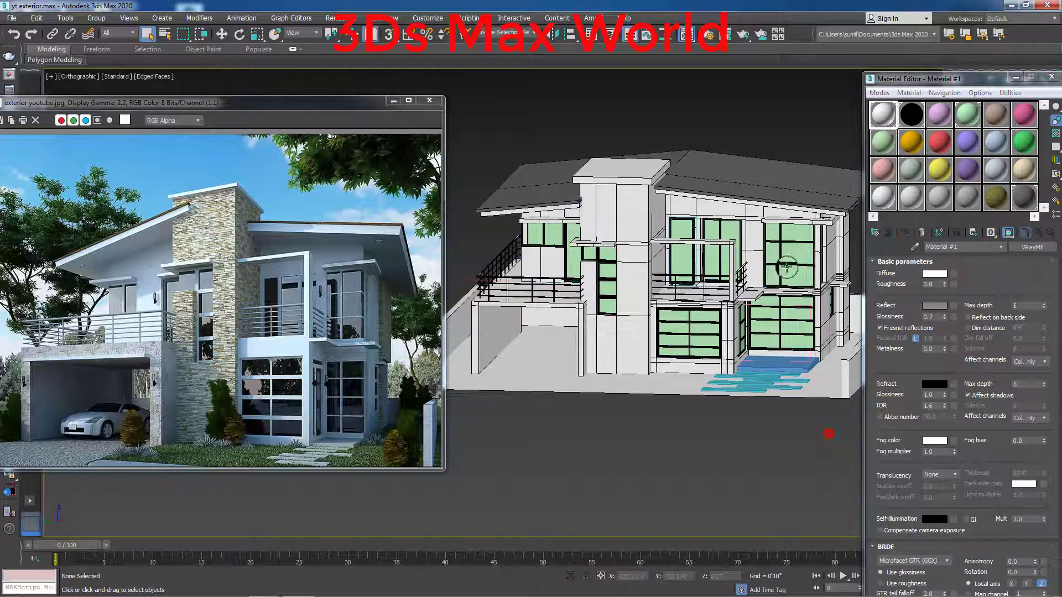
Assign Material #1 to the top block of the house
{"action": "scroll", "coordinate": [799, 210], "scroll_direction": "up", "scroll_amount": 5}
{"action": "left_click", "coordinate": [798, 210]}
{"action": "scroll", "coordinate": [799, 210], "scroll_direction": "down", "scroll_amount": 5}
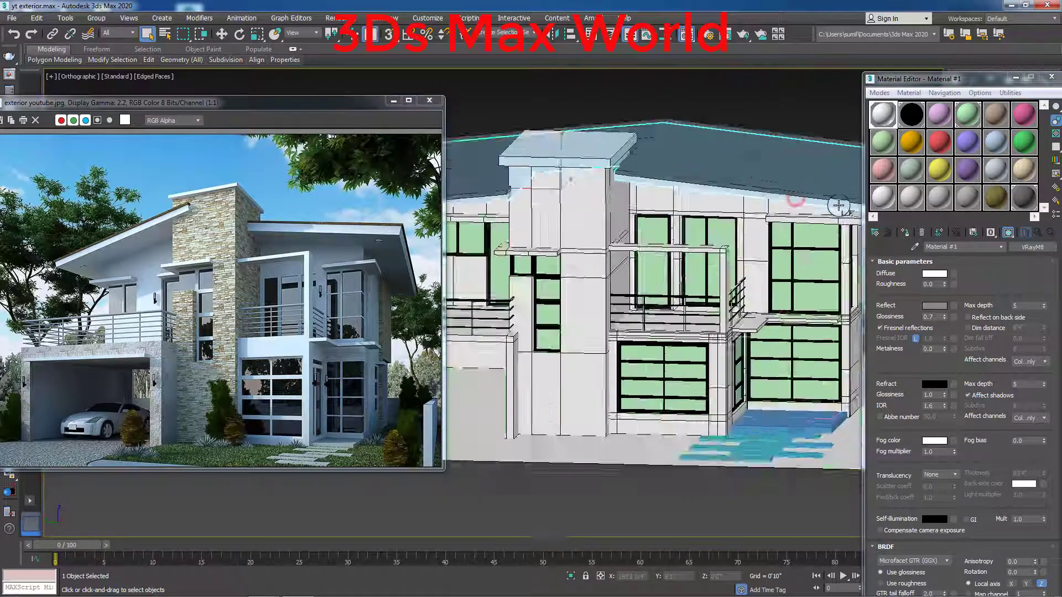
{"action": "scroll", "coordinate": [768, 221], "scroll_direction": "up", "scroll_amount": 5}
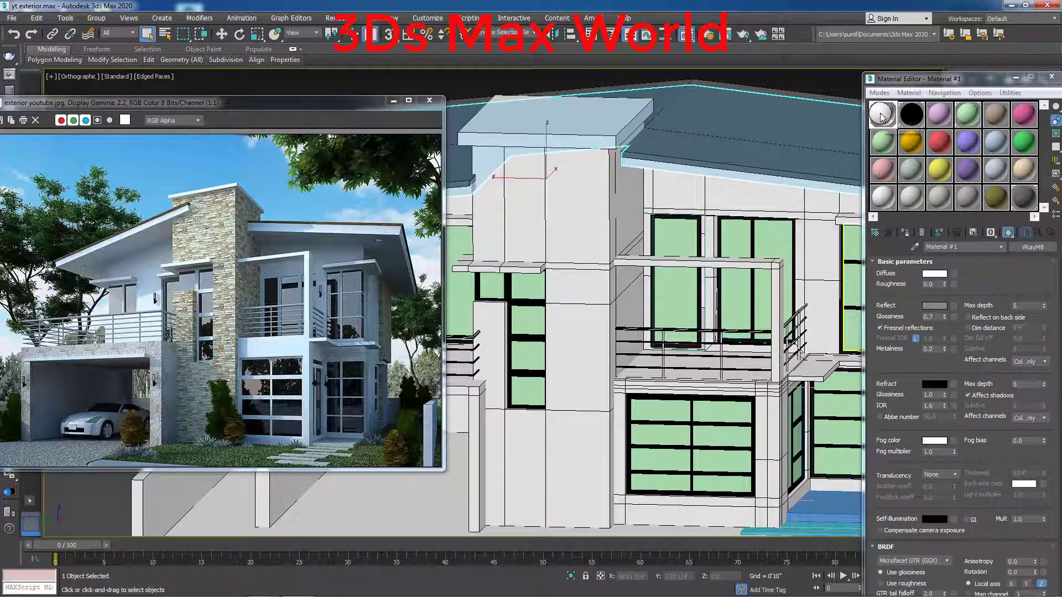
{"action": "left_click", "coordinate": [913, 220]}
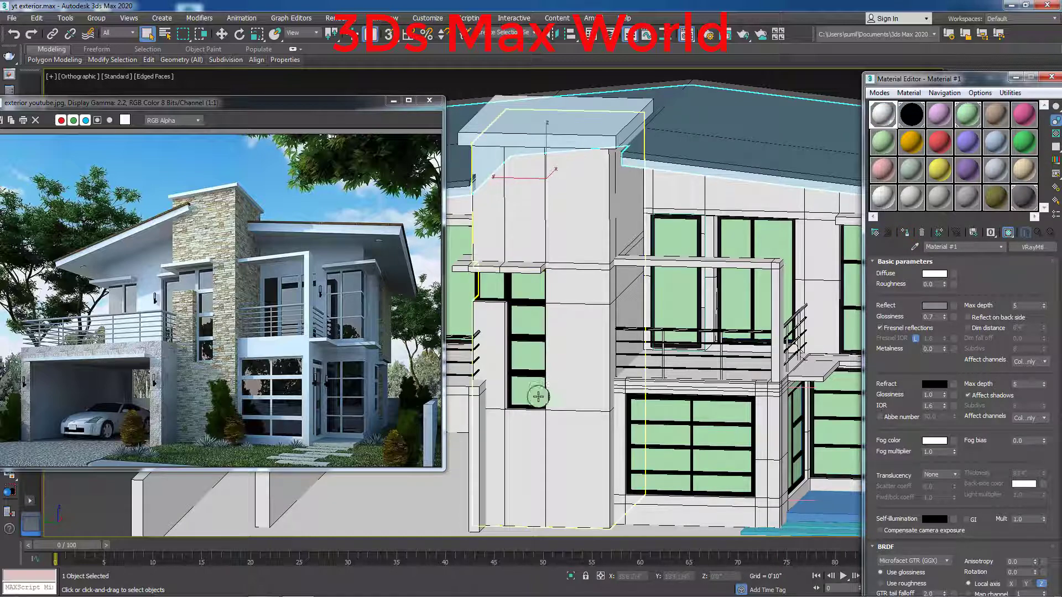
{"action": "middle_click_drag", "start_coordinate": [538, 398], "coordinate": [574, 327]}
{"action": "scroll", "coordinate": [563, 355], "scroll_direction": "down", "scroll_amount": 5}
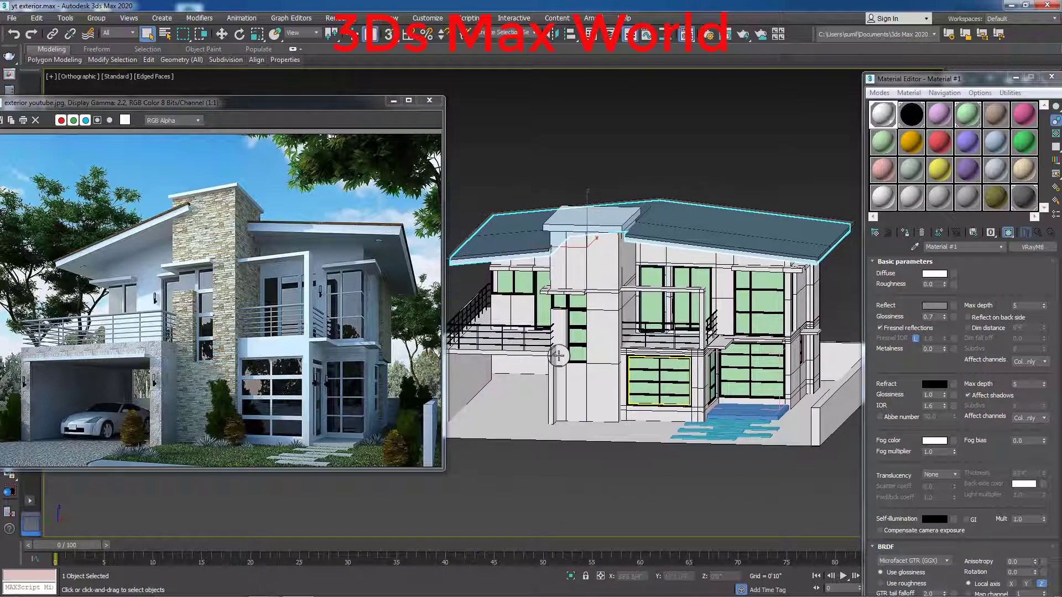
{"action": "scroll", "coordinate": [574, 326], "scroll_direction": "up", "scroll_amount": 5}
{"action": "scroll", "coordinate": [574, 326], "scroll_direction": "down", "scroll_amount": 3}
{"action": "scroll", "coordinate": [564, 354], "scroll_direction": "down", "scroll_amount": 2}
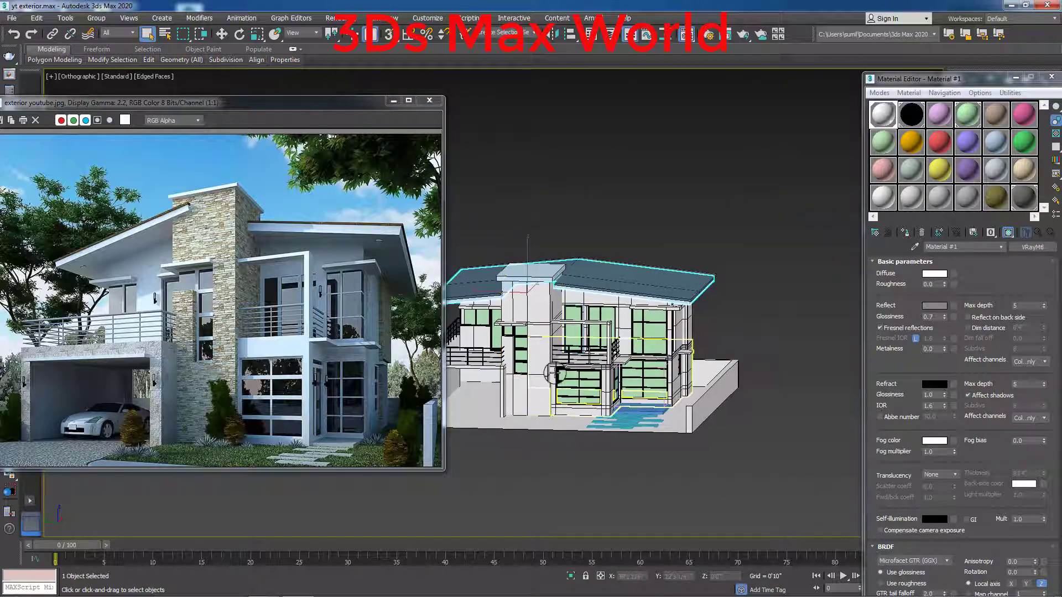
{"action": "left_click", "coordinate": [911, 120]}
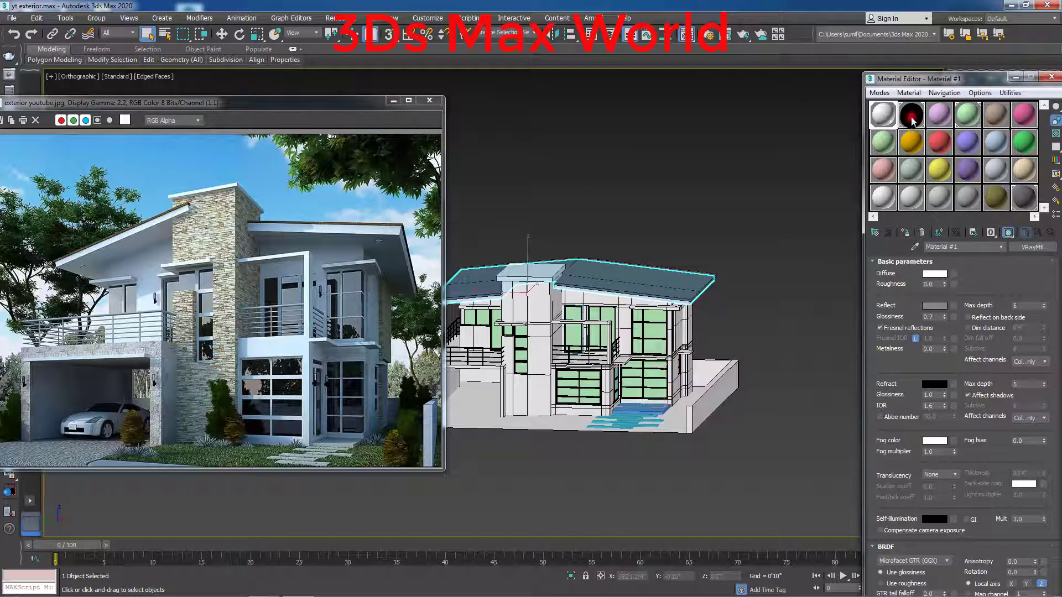
Select the glass material and set its Diffuse colour to black
{"action": "left_click", "coordinate": [969, 116]}
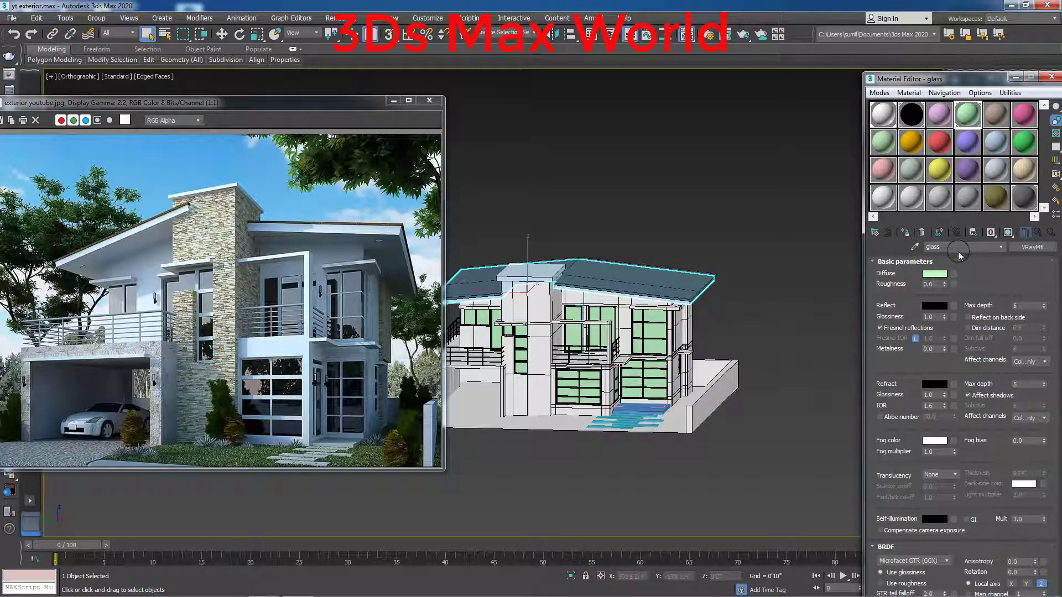
{"action": "left_click_drag", "start_coordinate": [970, 79], "coordinate": [902, 75]}
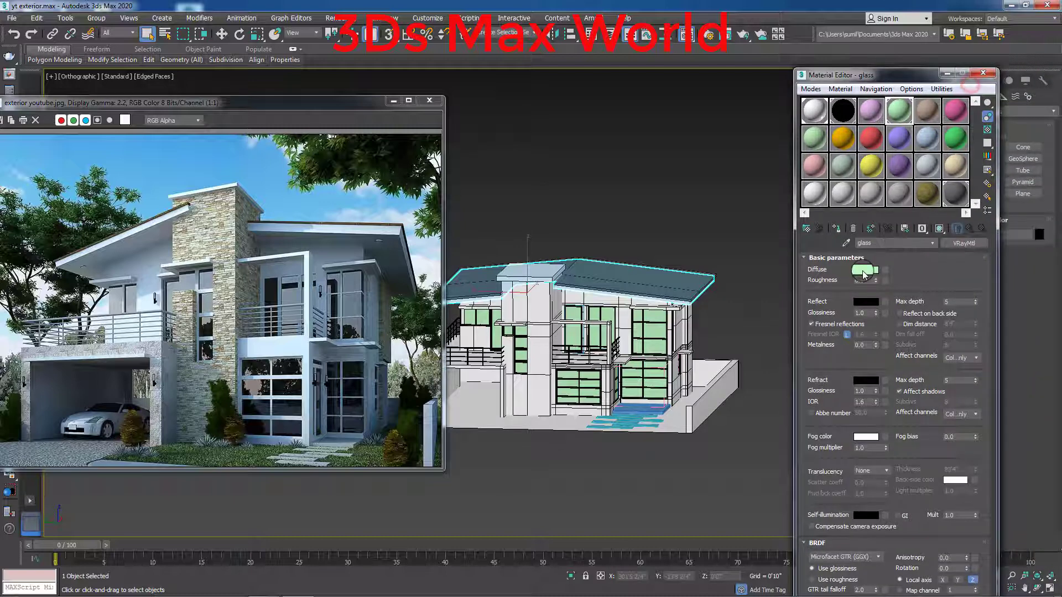
{"action": "left_click", "coordinate": [864, 271]}
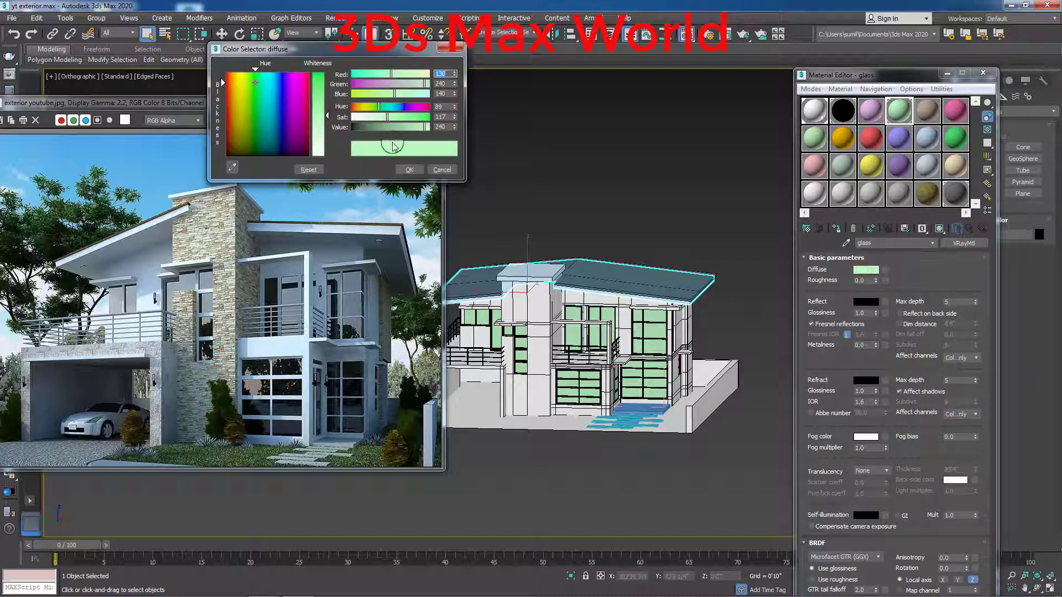
{"action": "left_click_drag", "start_coordinate": [387, 126], "coordinate": [352, 126]}
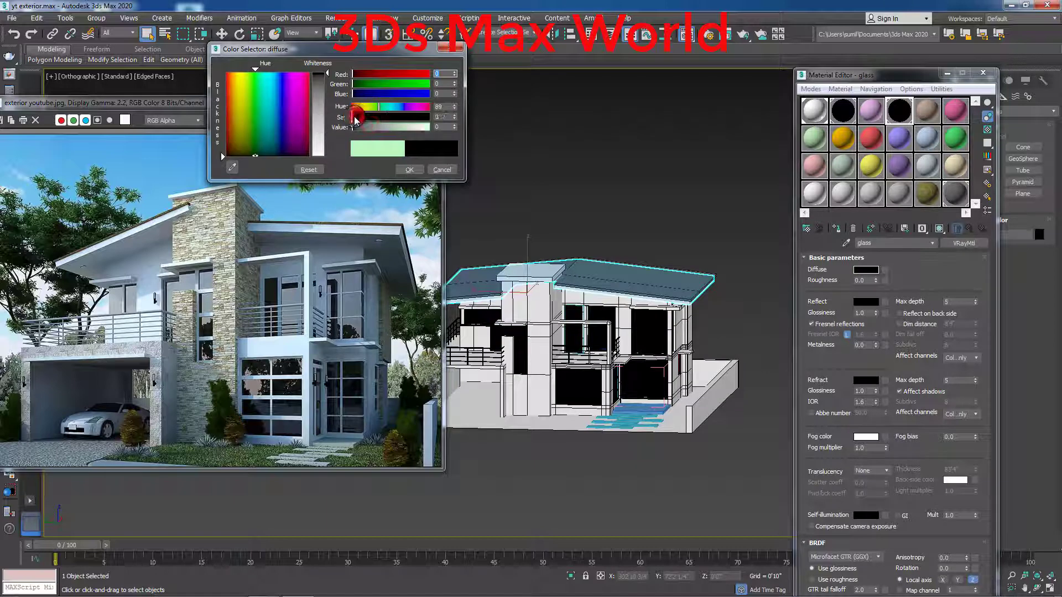
{"action": "left_click", "coordinate": [354, 117]}
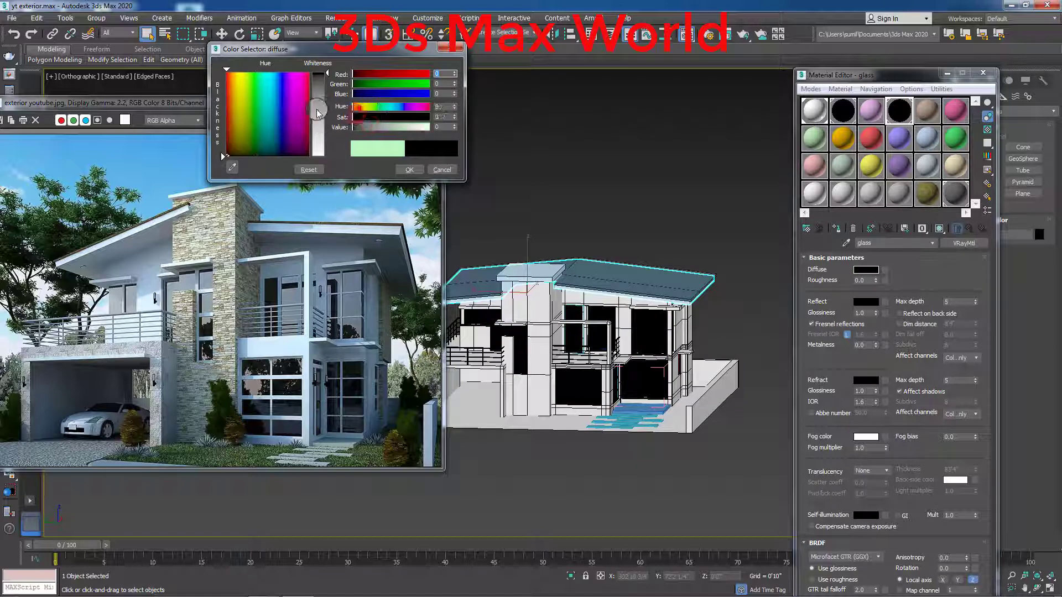
{"action": "left_click", "coordinate": [401, 170]}
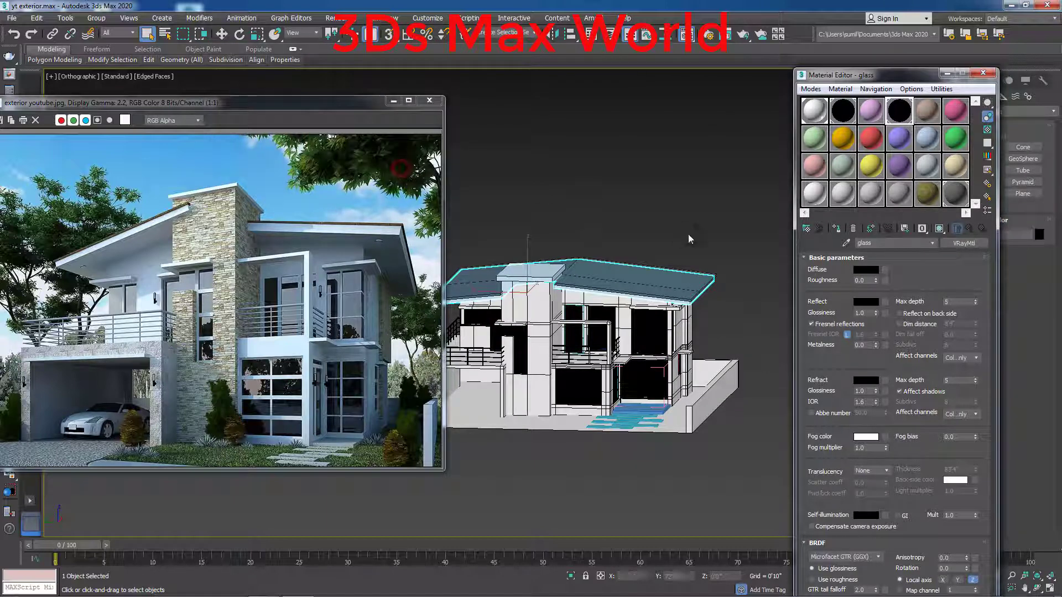
Set the glass material's Reflect colour to light grey
{"action": "left_click", "coordinate": [857, 302]}
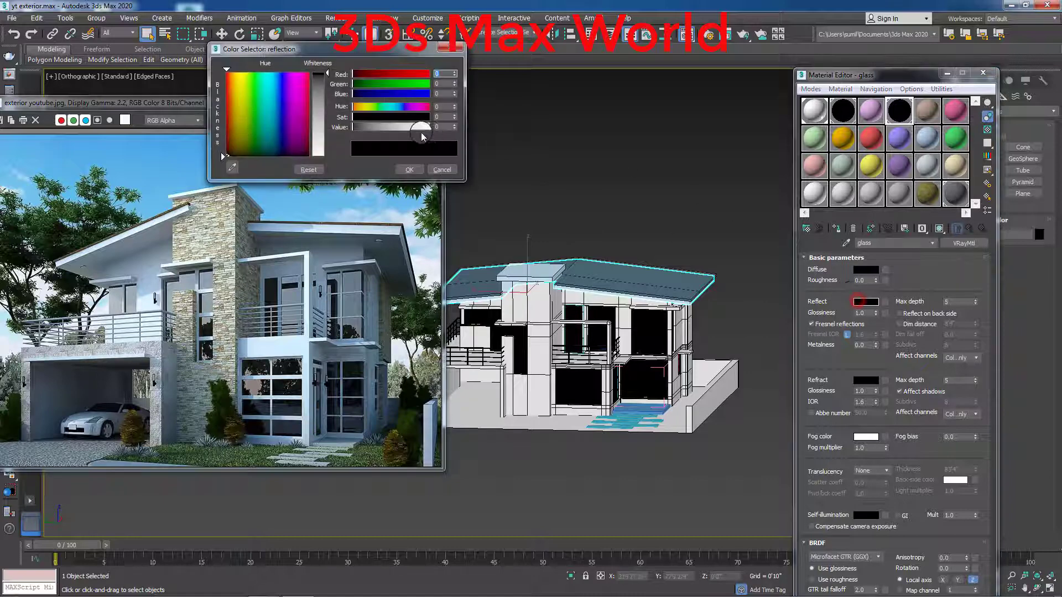
{"action": "left_click_drag", "start_coordinate": [318, 138], "coordinate": [320, 131]}
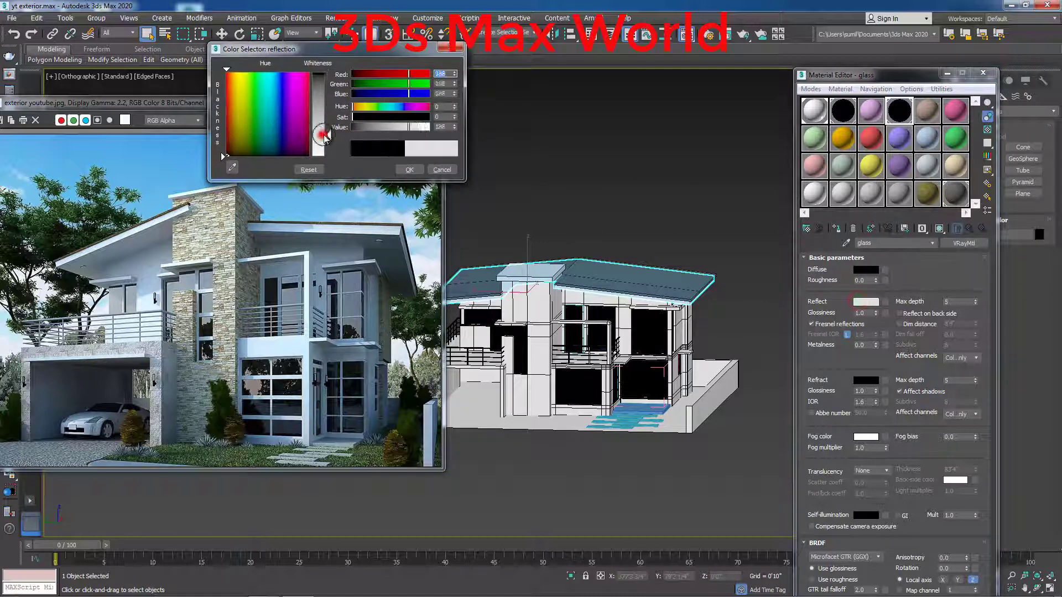
{"action": "left_click", "coordinate": [409, 169]}
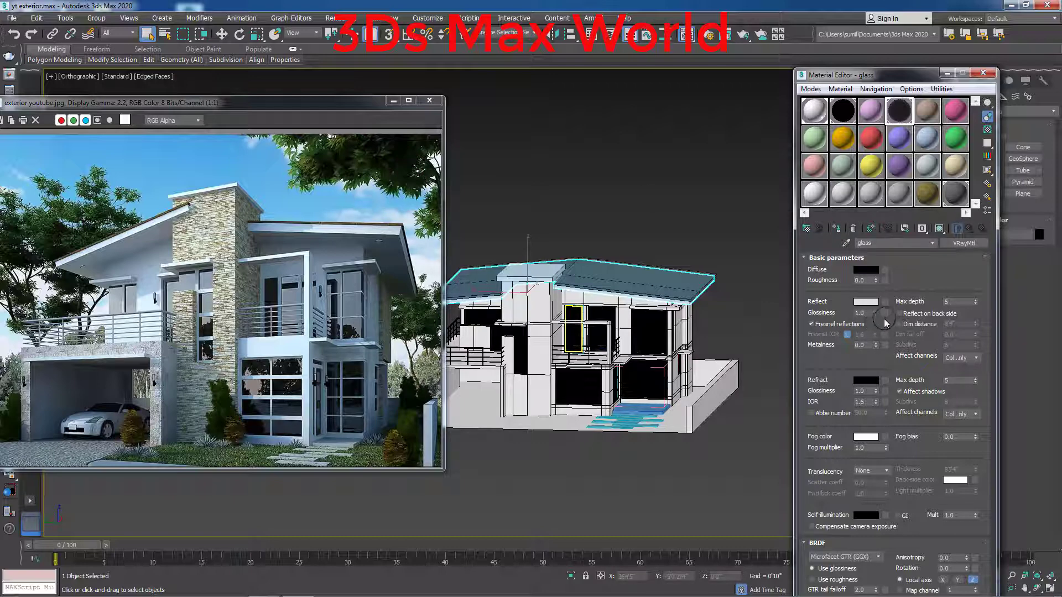
{"action": "left_click", "coordinate": [869, 314]}
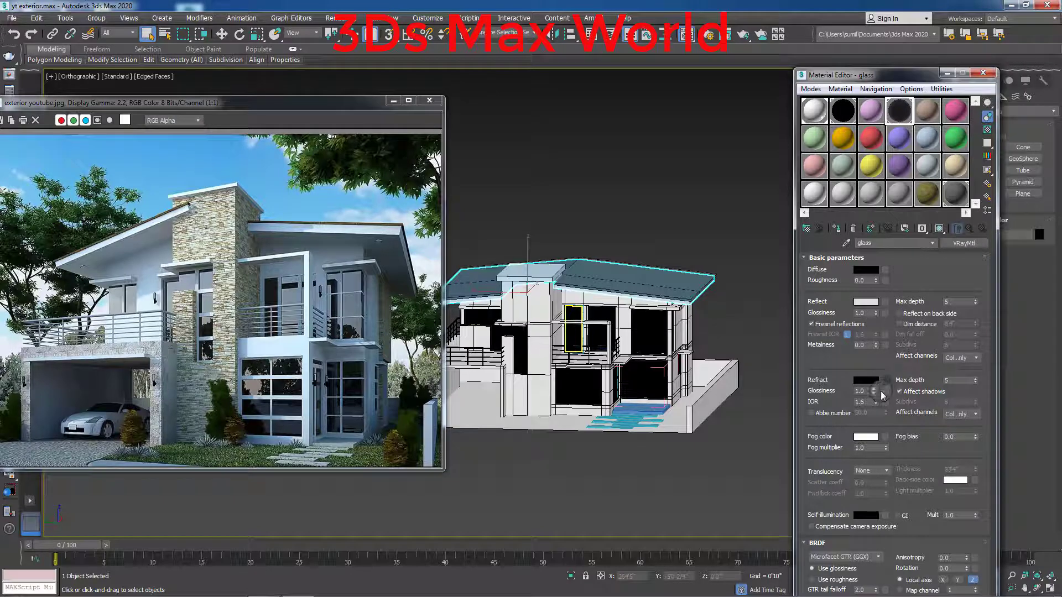
{"action": "left_click", "coordinate": [886, 437]}
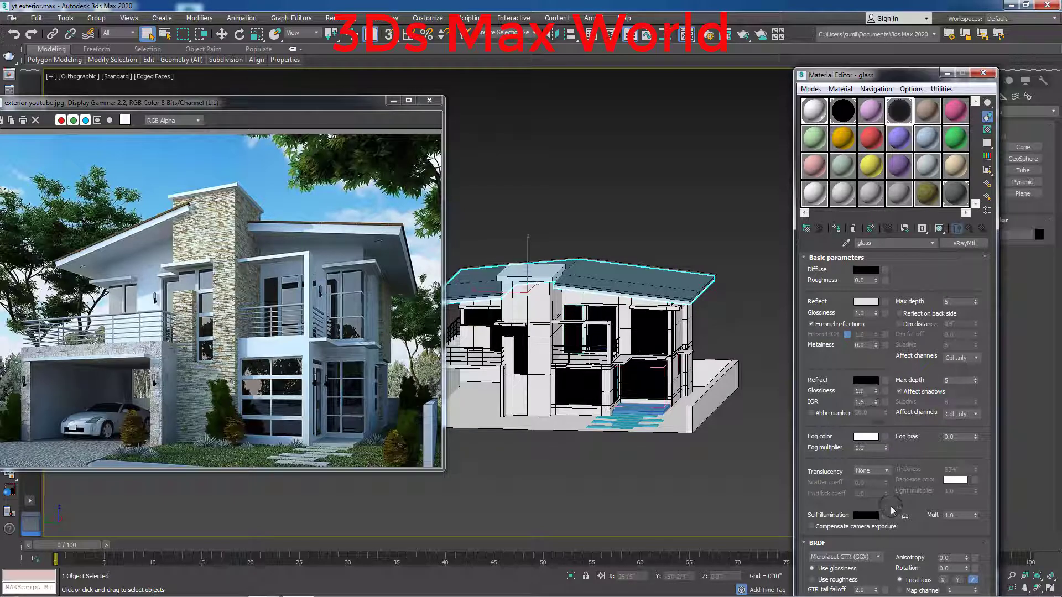
{"action": "left_click", "coordinate": [950, 409]}
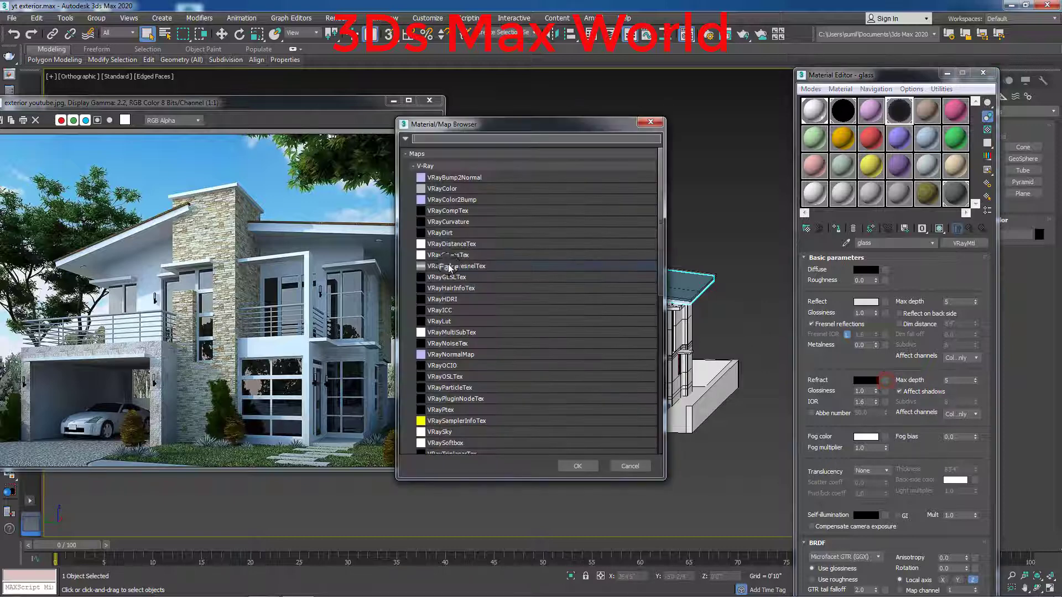
Dismiss the map list and set the glass Refract colour to dark grey (RGB 20), keeping diffuse black
{"action": "left_click", "coordinate": [651, 123]}
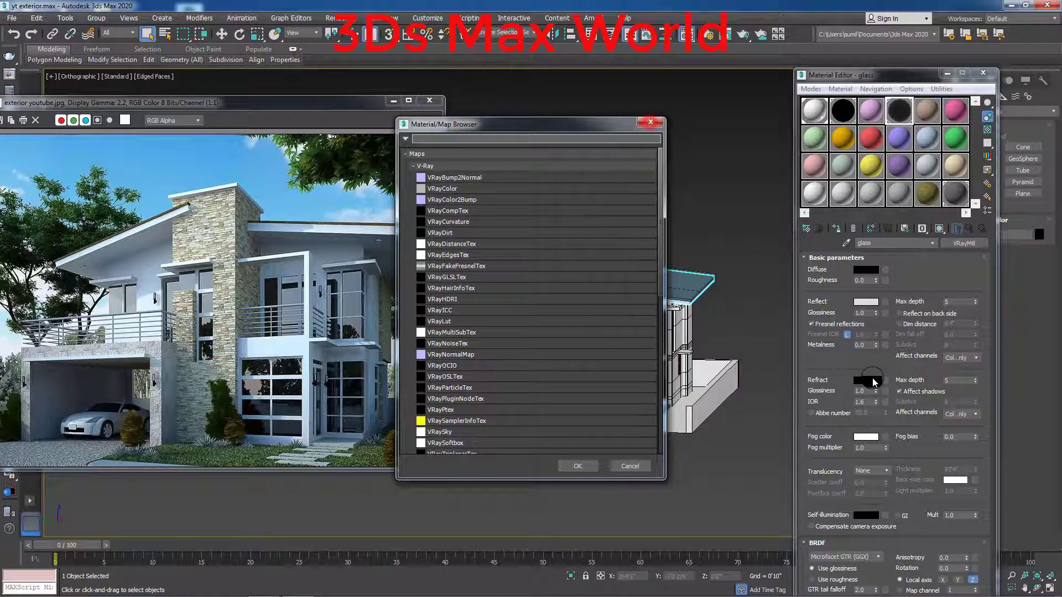
{"action": "left_click", "coordinate": [631, 466]}
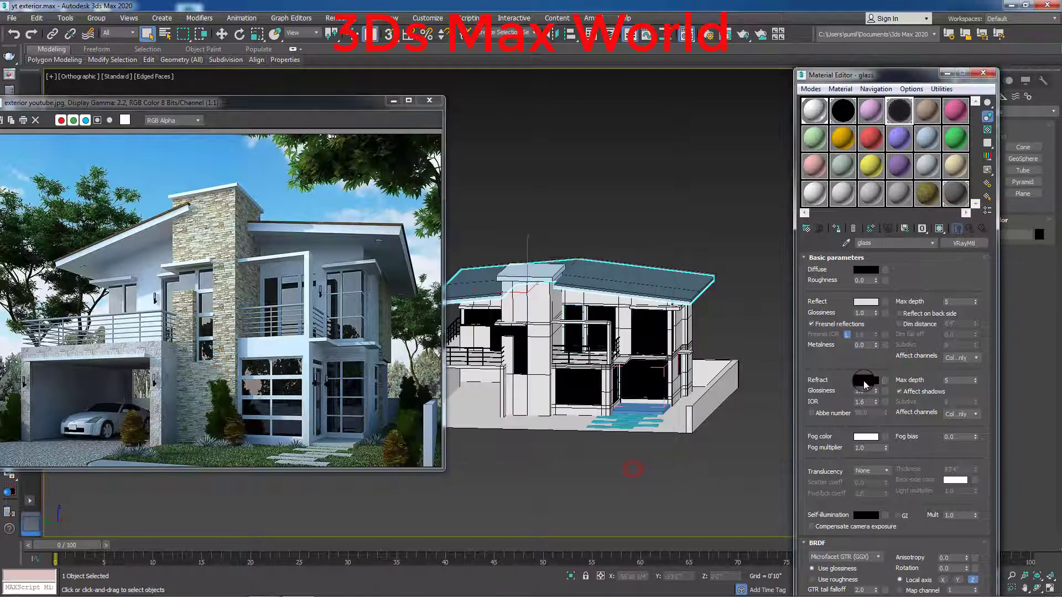
{"action": "left_click", "coordinate": [865, 381]}
{"action": "left_click", "coordinate": [327, 104]}
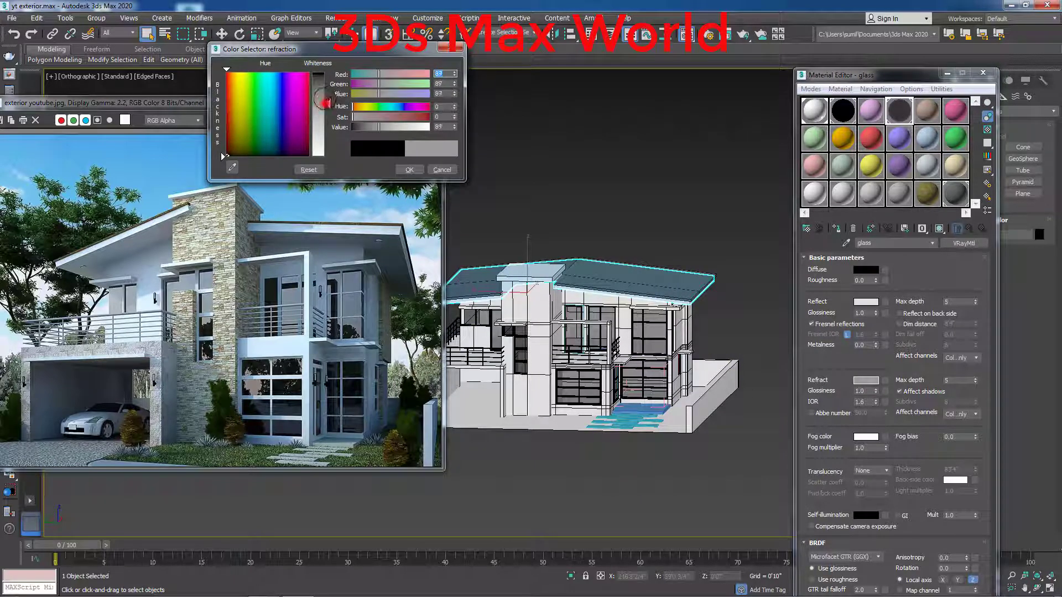
{"action": "left_click_drag", "start_coordinate": [326, 103], "coordinate": [326, 84]}
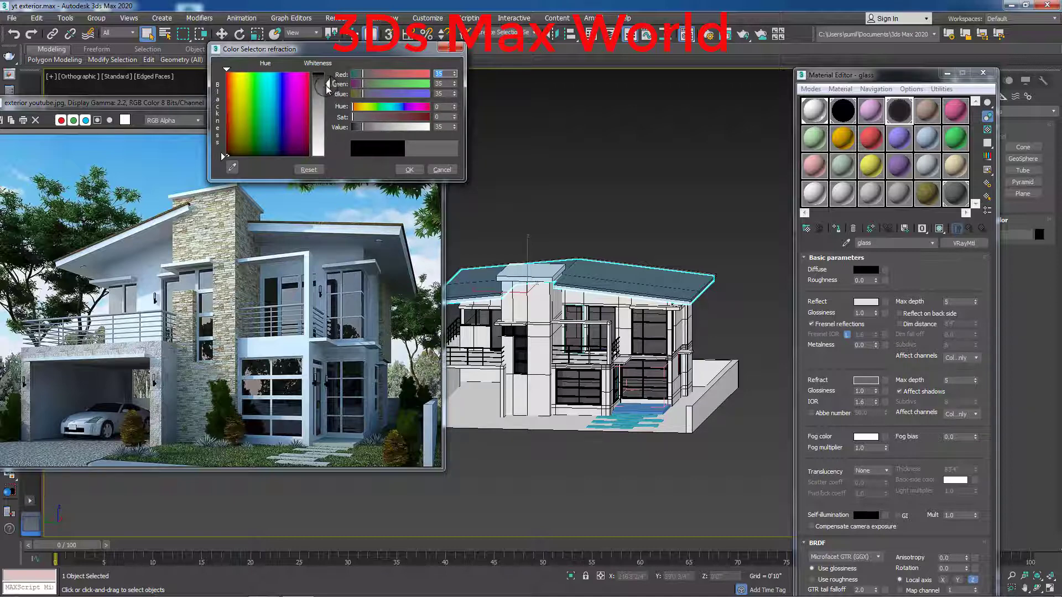
{"action": "mouse_move", "coordinate": [327, 84]}
{"action": "left_mouse_down"}
{"action": "mouse_move", "coordinate": [327, 156]}
{"action": "mouse_move", "coordinate": [327, 108]}
{"action": "left_mouse_up"}
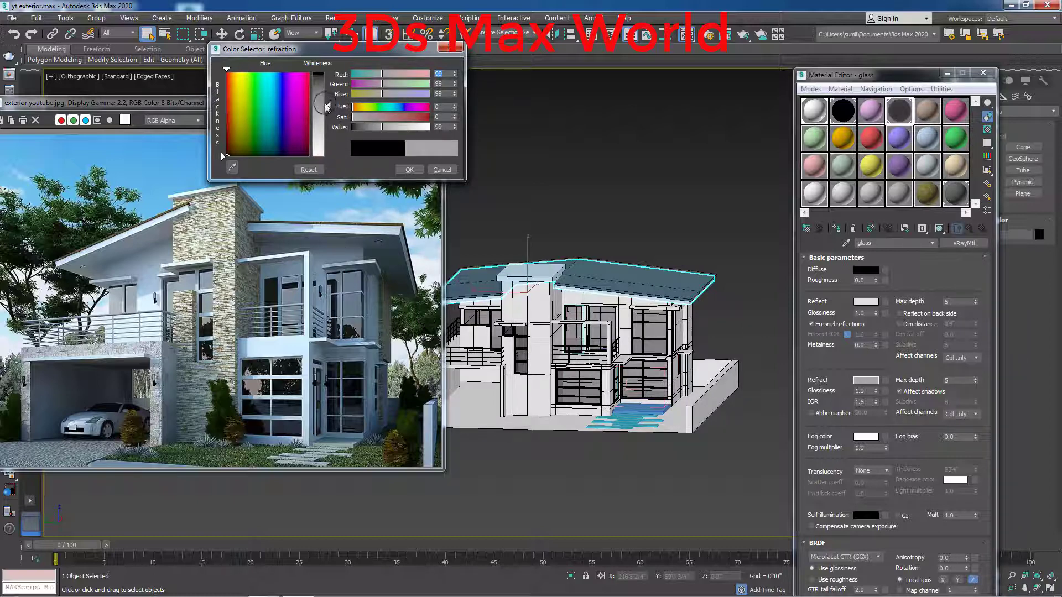
{"action": "left_click_drag", "start_coordinate": [327, 107], "coordinate": [330, 79]}
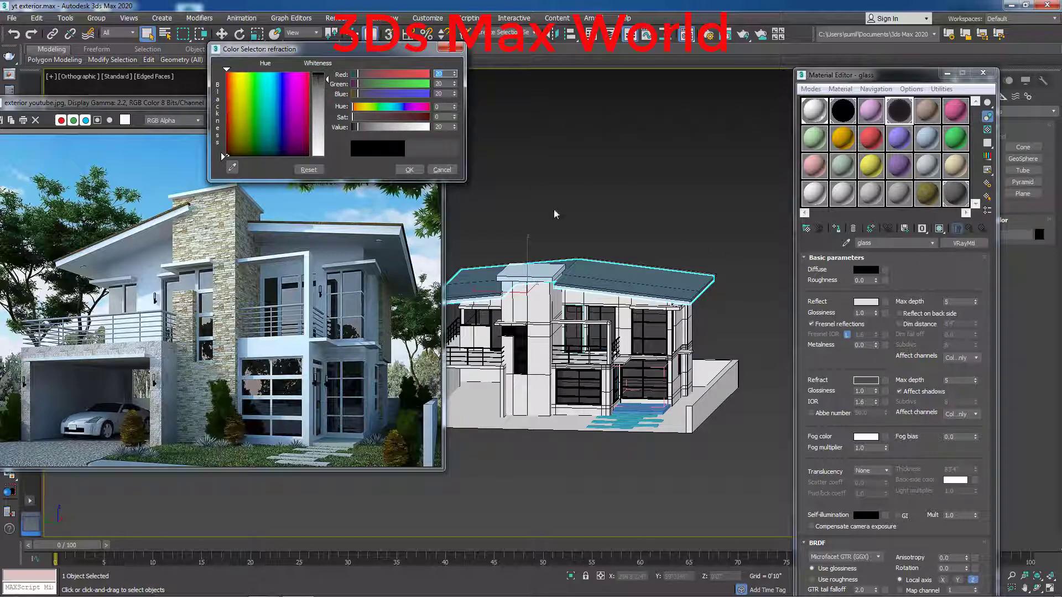
{"action": "left_click", "coordinate": [414, 171]}
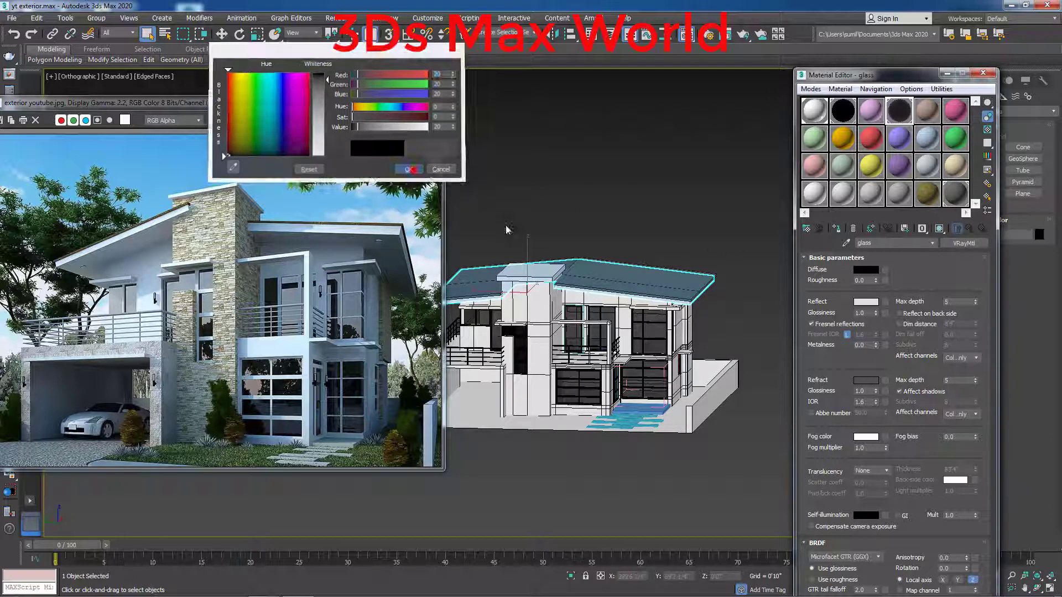
{"action": "left_click", "coordinate": [867, 270]}
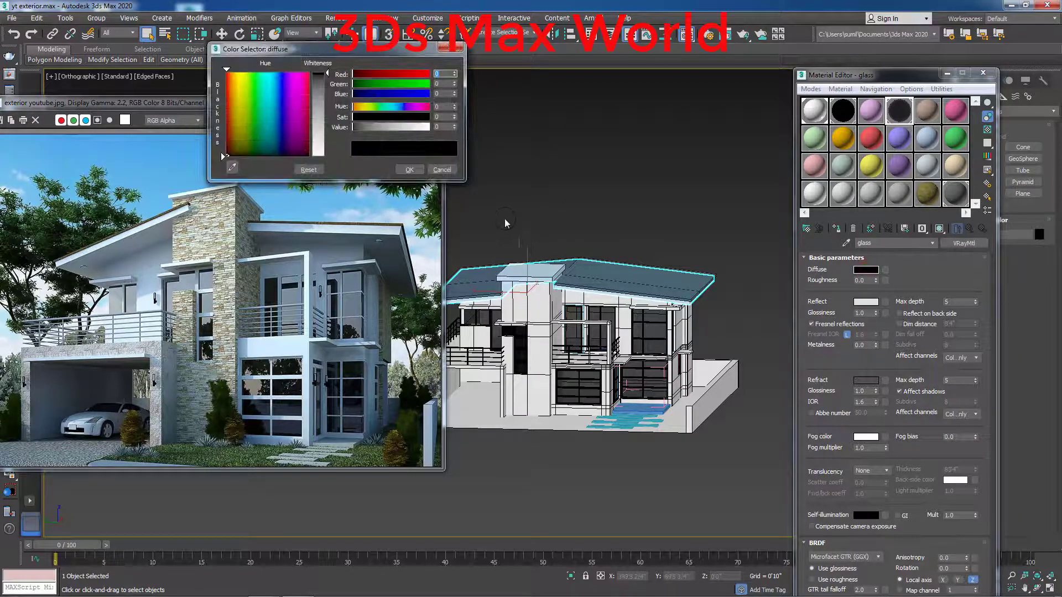
{"action": "left_click", "coordinate": [441, 171]}
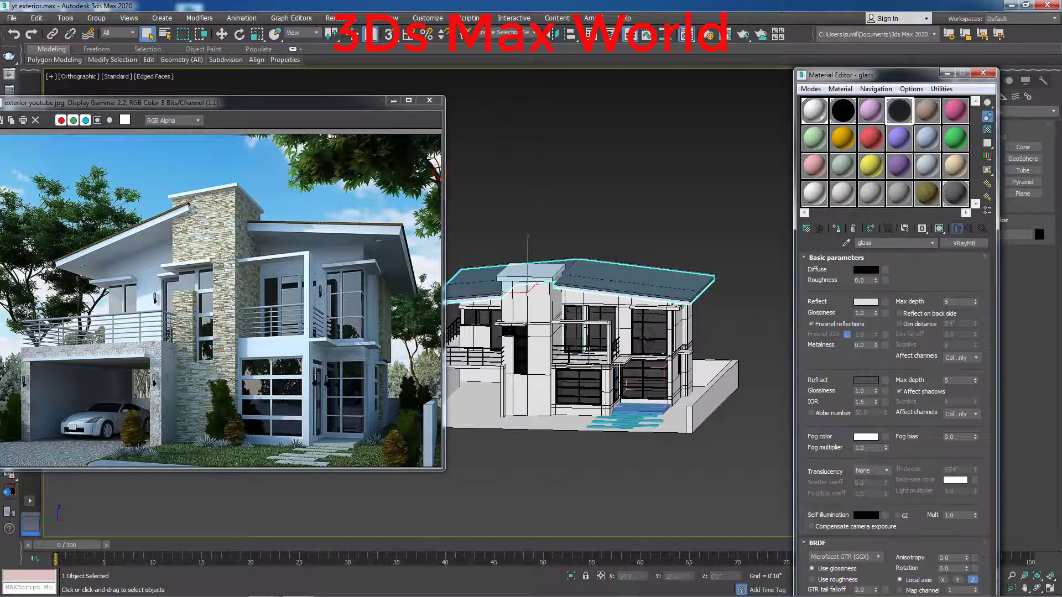
Zoom in on the facade windows and select the black material slot for editing
{"action": "scroll", "coordinate": [695, 328], "scroll_direction": "up", "scroll_amount": 3}
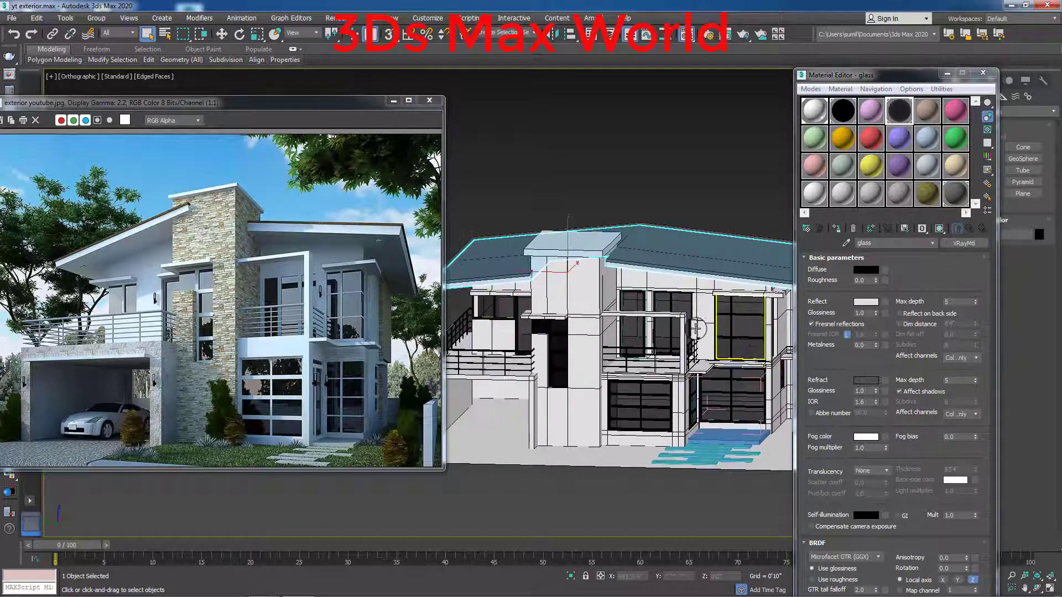
{"action": "scroll", "coordinate": [695, 328], "scroll_direction": "up", "scroll_amount": 5}
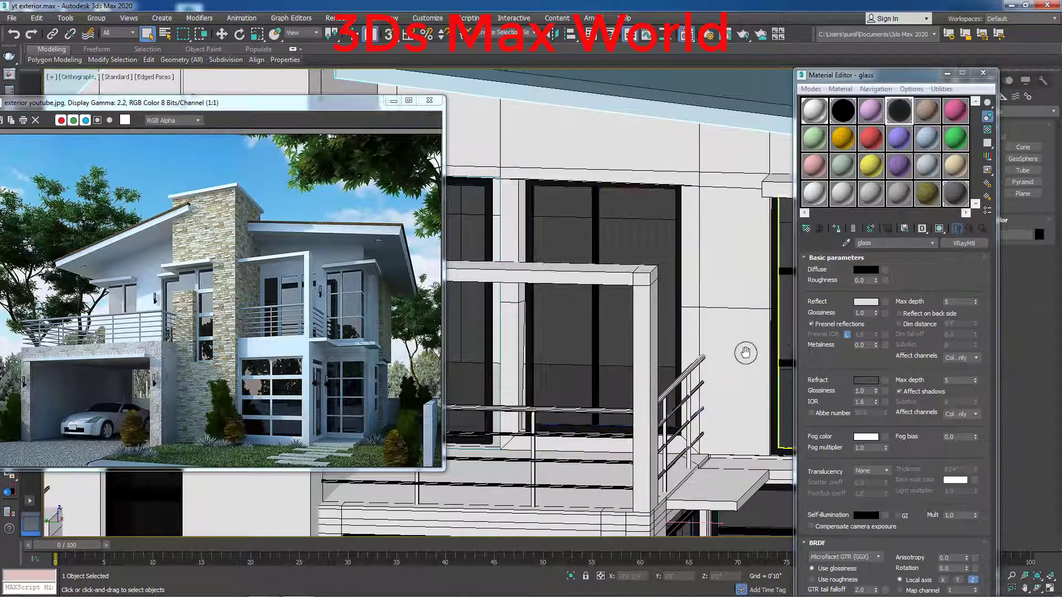
{"action": "scroll", "coordinate": [645, 322], "scroll_direction": "up", "scroll_amount": 5}
{"action": "scroll", "coordinate": [645, 323], "scroll_direction": "down", "scroll_amount": 5}
{"action": "scroll", "coordinate": [608, 343], "scroll_direction": "up", "scroll_amount": 2}
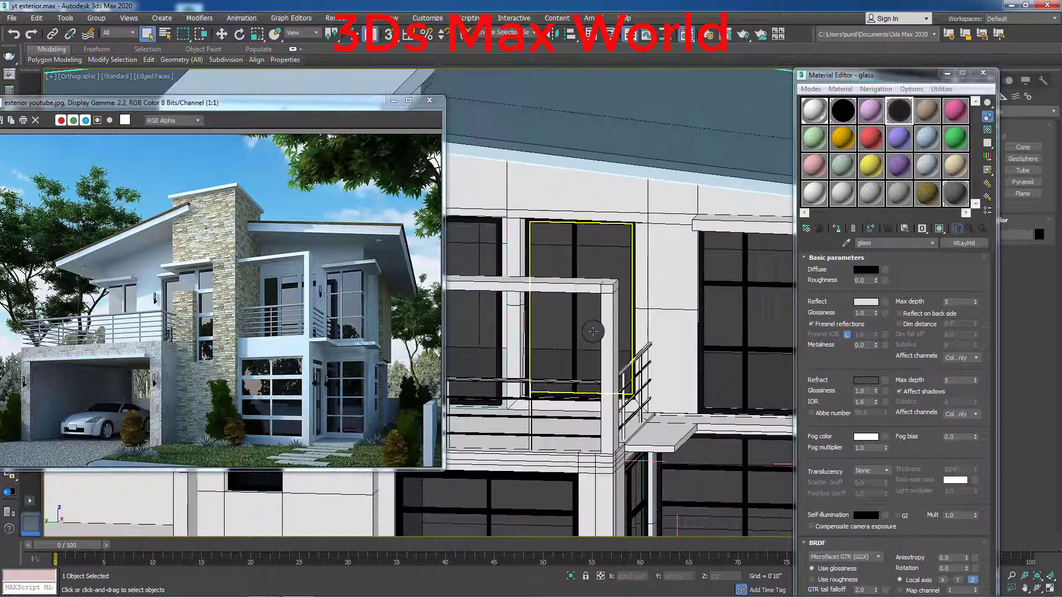
{"action": "scroll", "coordinate": [611, 344], "scroll_direction": "down", "scroll_amount": 2}
{"action": "left_click", "coordinate": [611, 344]}
{"action": "scroll", "coordinate": [553, 343], "scroll_direction": "up", "scroll_amount": 2}
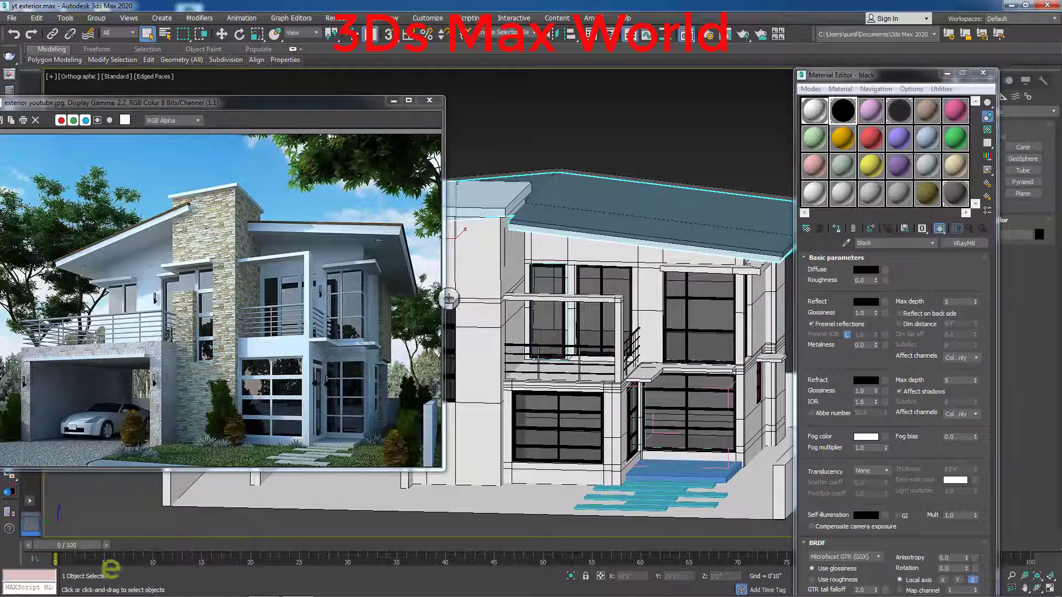
Give the black material a white Diffuse colour and a grey Reflect colour
{"action": "left_click", "coordinate": [865, 270]}
{"action": "left_click_drag", "start_coordinate": [324, 131], "coordinate": [319, 157]}
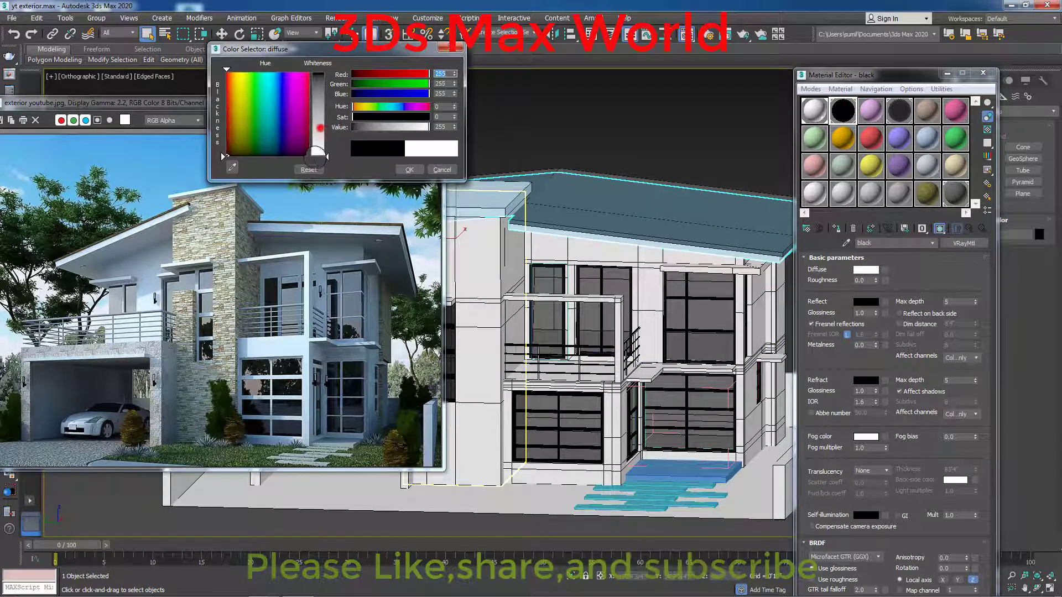
{"action": "left_click", "coordinate": [408, 170]}
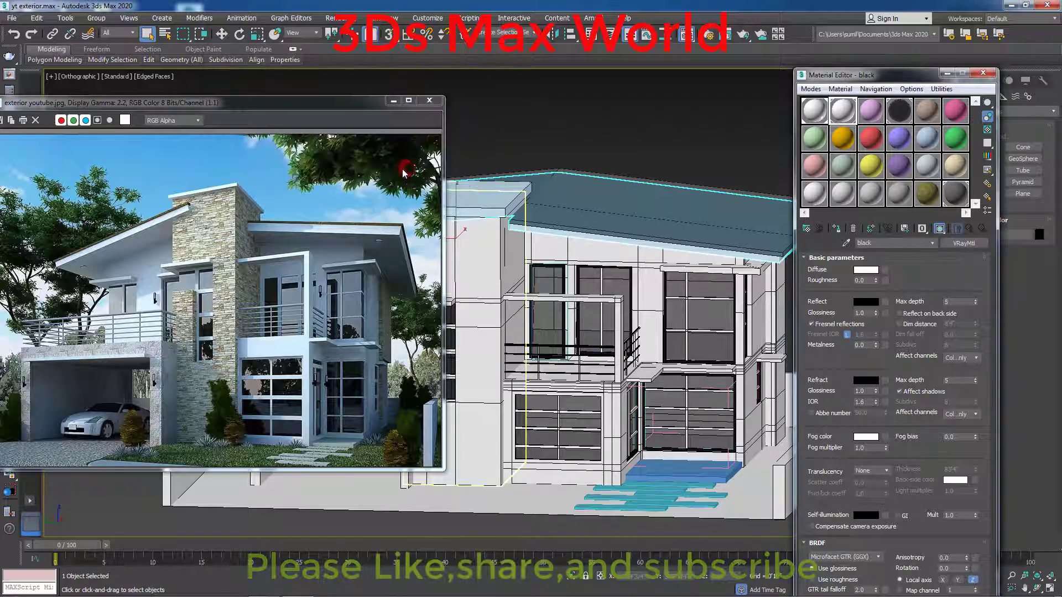
{"action": "left_click", "coordinate": [865, 302]}
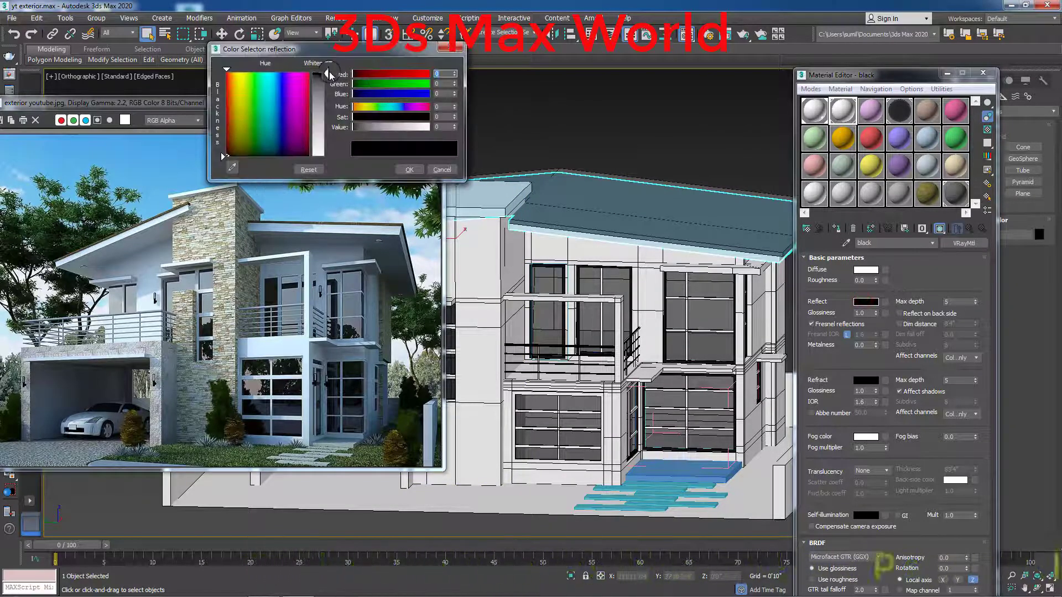
{"action": "left_click_drag", "start_coordinate": [328, 72], "coordinate": [326, 101]}
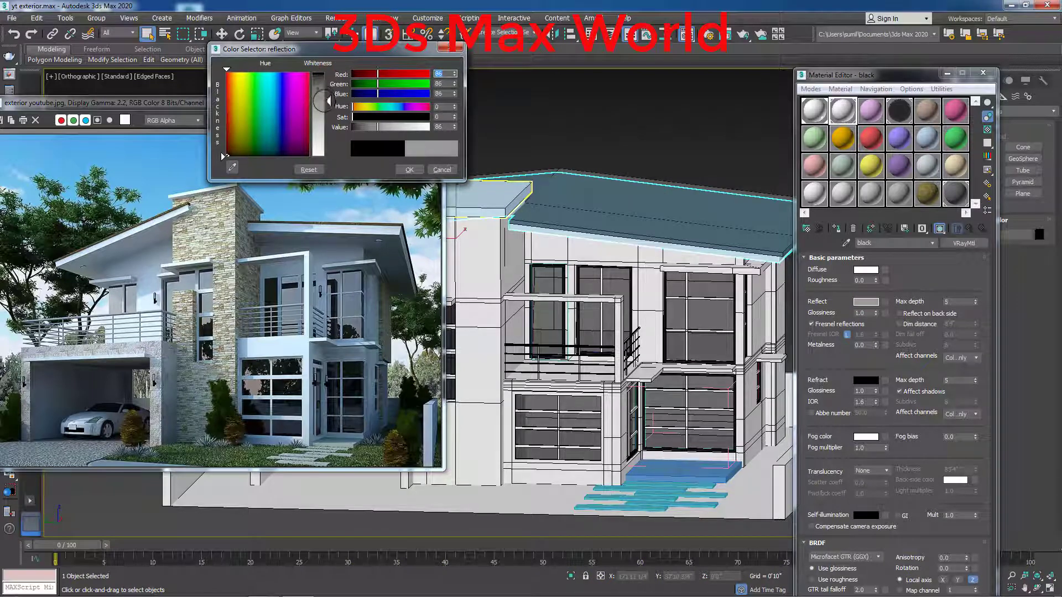
{"action": "left_click", "coordinate": [404, 172]}
Turn off Fresnel reflections, lighten the reflection slightly and set Reflect Glossiness to 0.95
{"action": "double_click", "coordinate": [842, 110]}
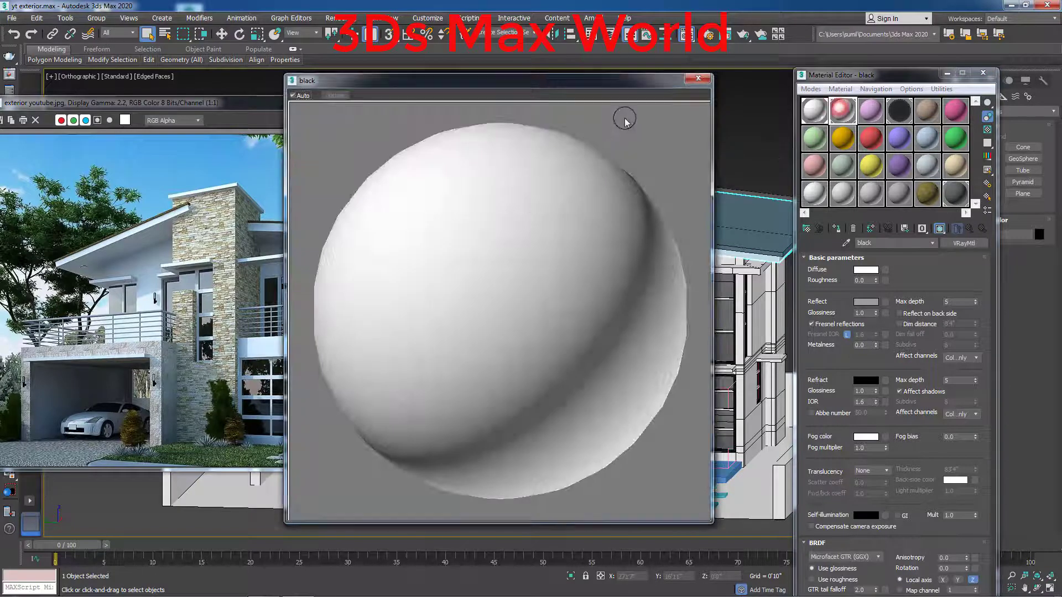
{"action": "left_click", "coordinate": [812, 325]}
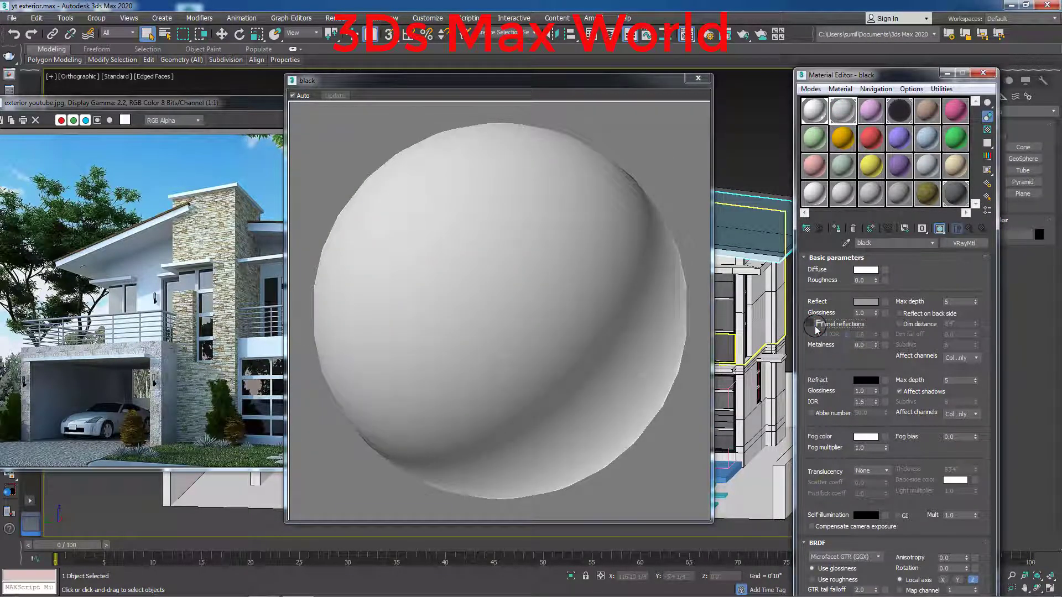
{"action": "left_click", "coordinate": [813, 325]}
{"action": "left_click", "coordinate": [694, 78]}
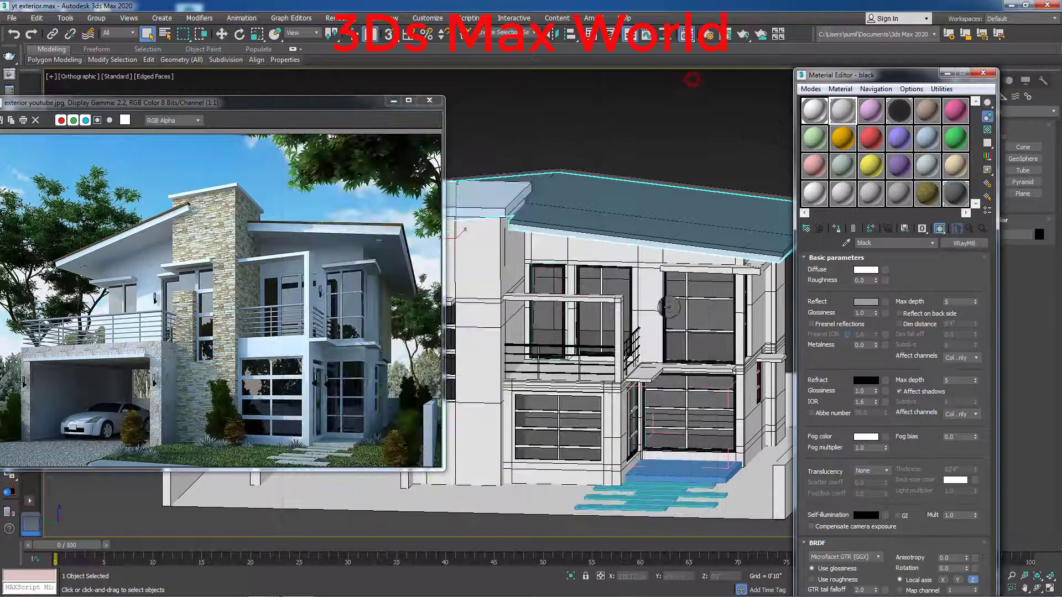
{"action": "left_click", "coordinate": [860, 301]}
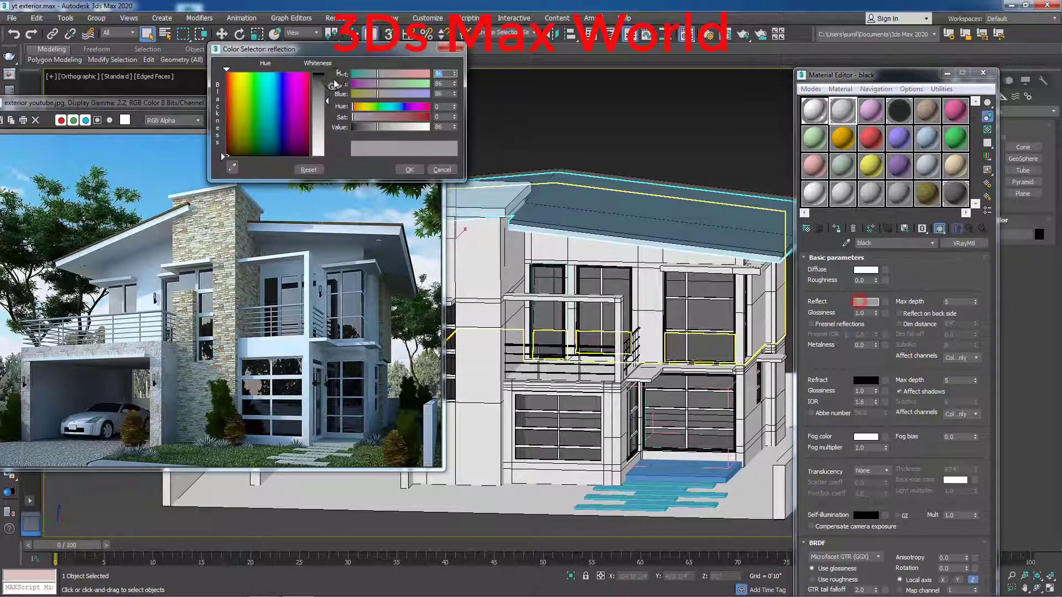
{"action": "left_click", "coordinate": [320, 149]}
{"action": "left_click", "coordinate": [409, 170]}
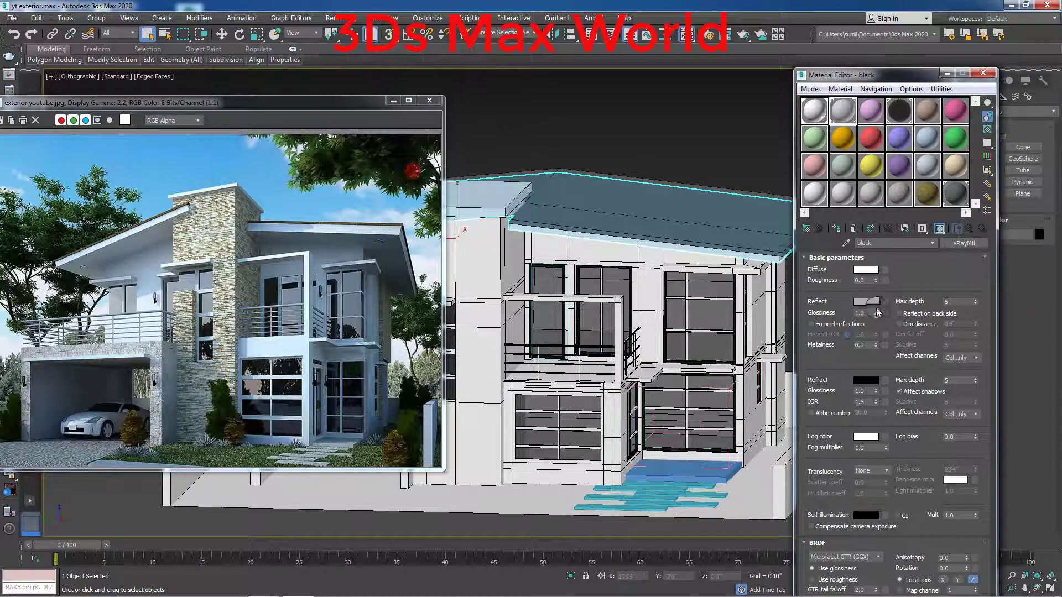
{"action": "double_click", "coordinate": [860, 313]}
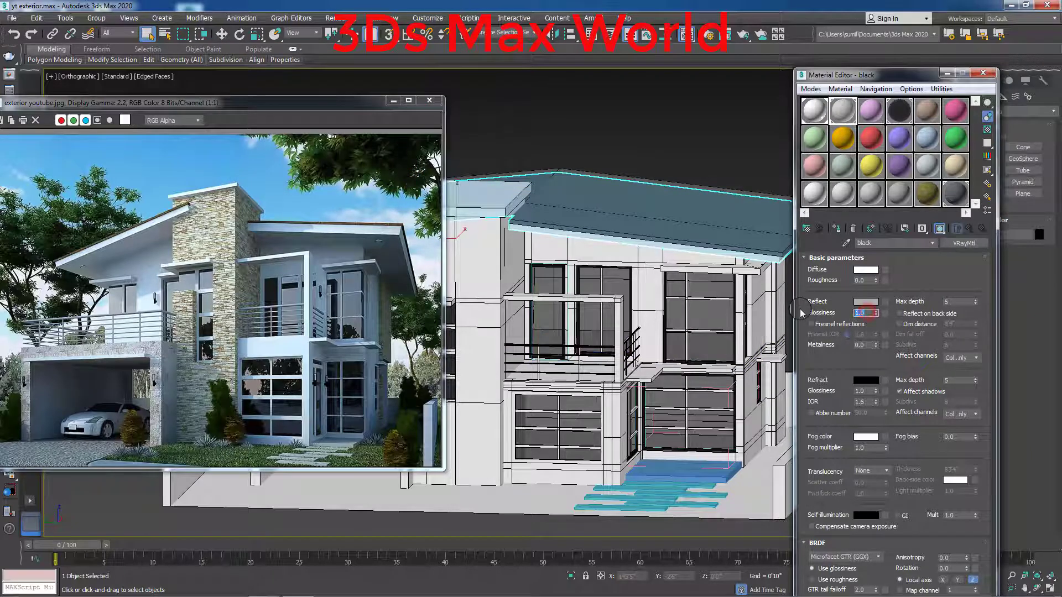
{"action": "key", "text": "BackSpace"}
{"action": "type", "text": "0.95"}
{"action": "key", "text": "Return"}
{"action": "left_click", "coordinate": [724, 148]}
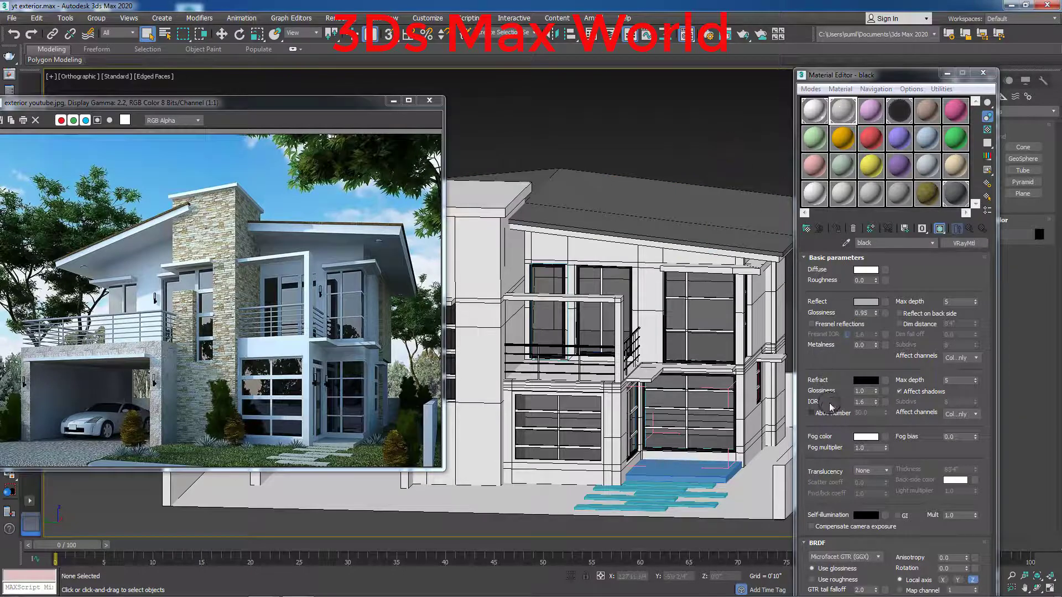
Assign Material #1 to the balcony frame
{"action": "left_click", "coordinate": [618, 312]}
{"action": "left_click", "coordinate": [813, 111]}
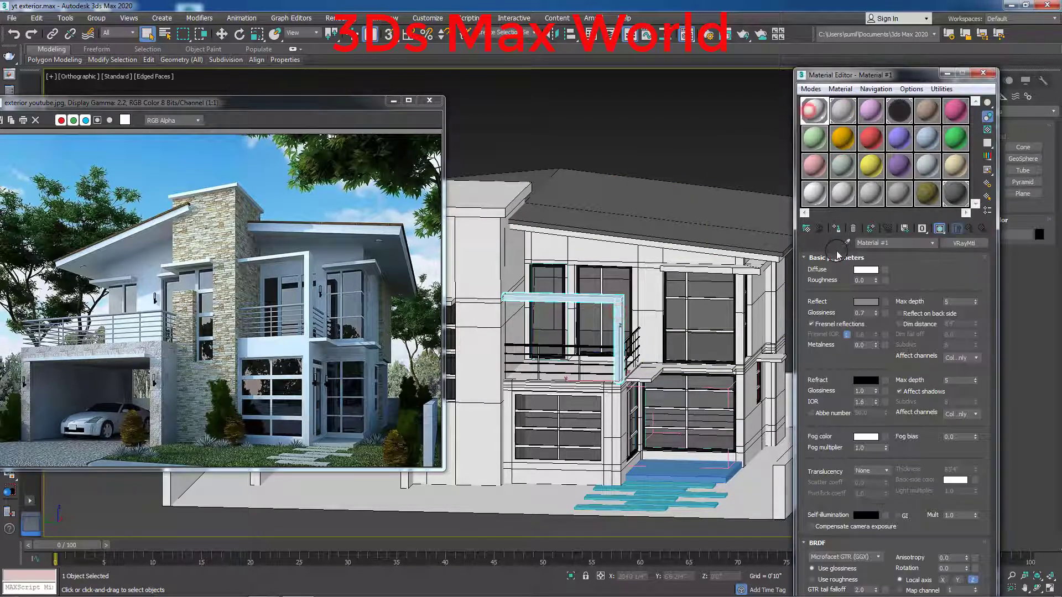
{"action": "left_click", "coordinate": [836, 228]}
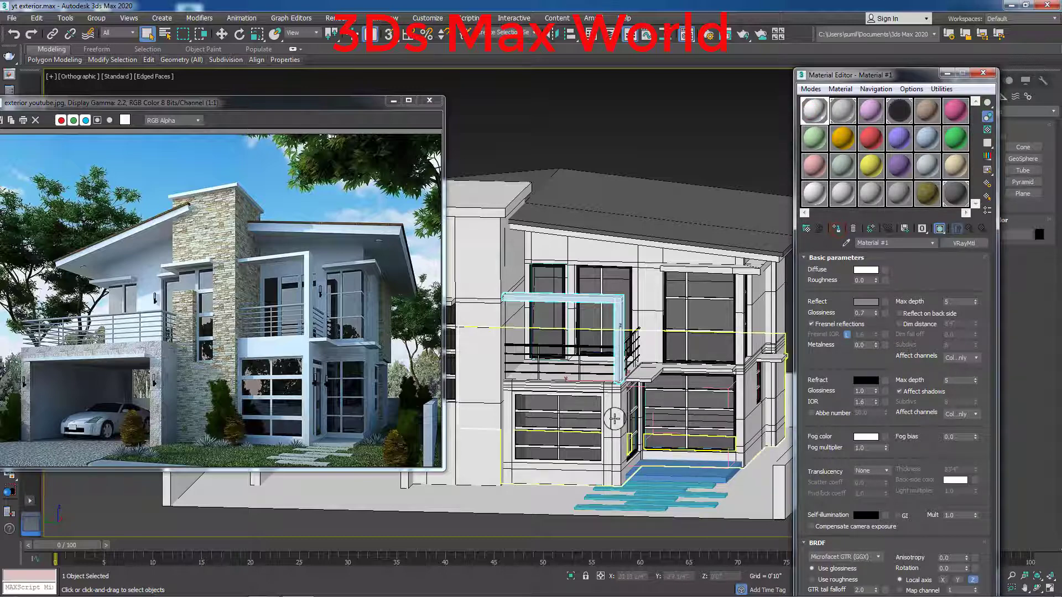
{"action": "middle_click_drag", "start_coordinate": [614, 419], "coordinate": [602, 460], "text": "alt"}
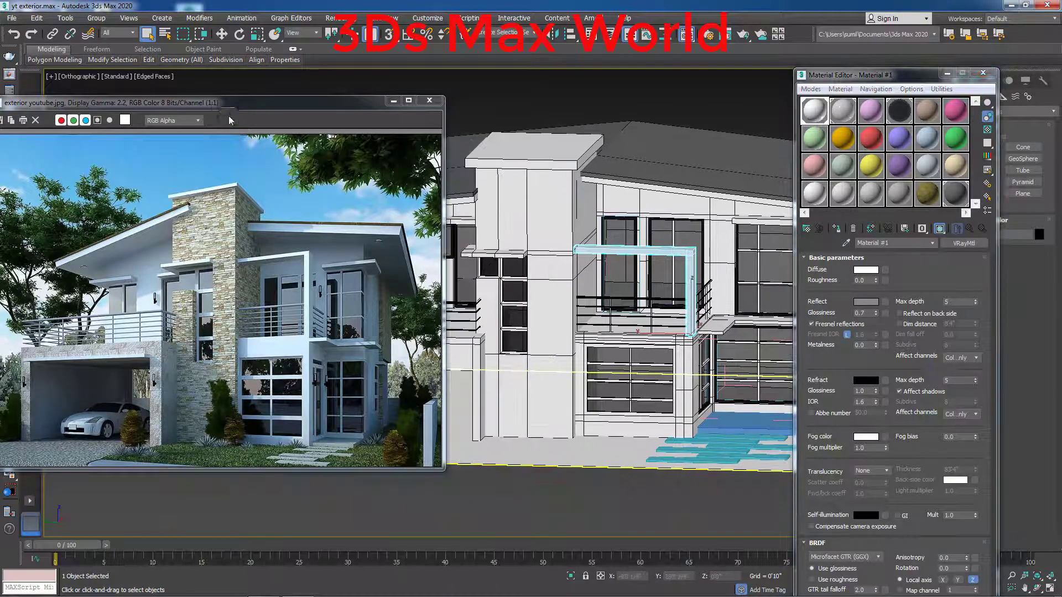
Move the reference photo aside, orbit to a straight front view, and deselect the roof slab
{"action": "left_click_drag", "start_coordinate": [244, 104], "coordinate": [87, 373]}
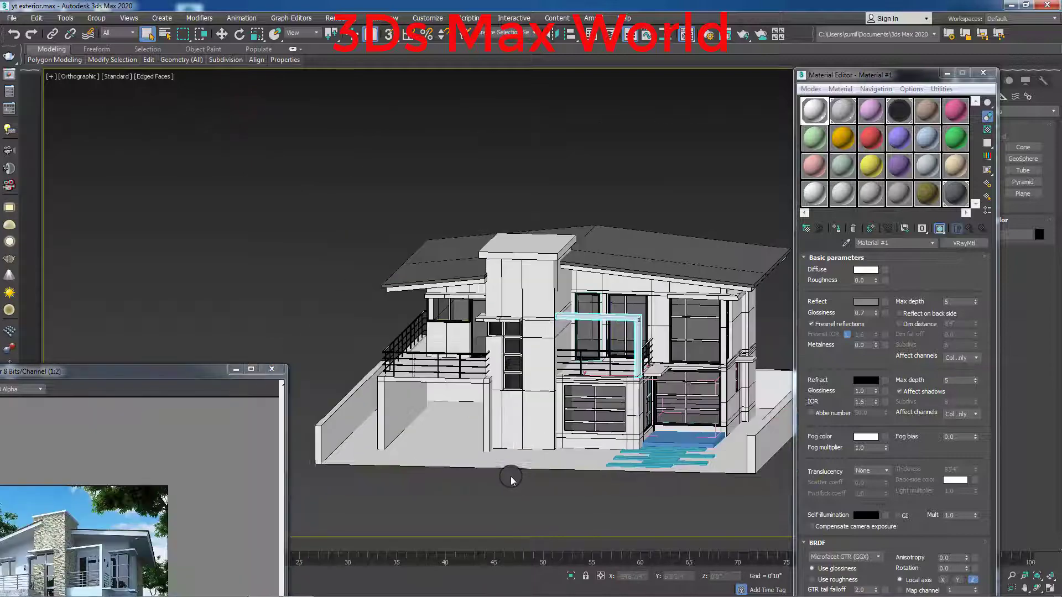
{"action": "mouse_move", "coordinate": [511, 479]}
{"action": "middle_mouse_down"}
{"action": "mouse_move", "coordinate": [264, 336]}
{"action": "mouse_move", "coordinate": [304, 354]}
{"action": "middle_mouse_up"}
{"action": "scroll", "coordinate": [645, 379], "scroll_direction": "down", "scroll_amount": 3}
{"action": "scroll", "coordinate": [605, 248], "scroll_direction": "up", "scroll_amount": 2}
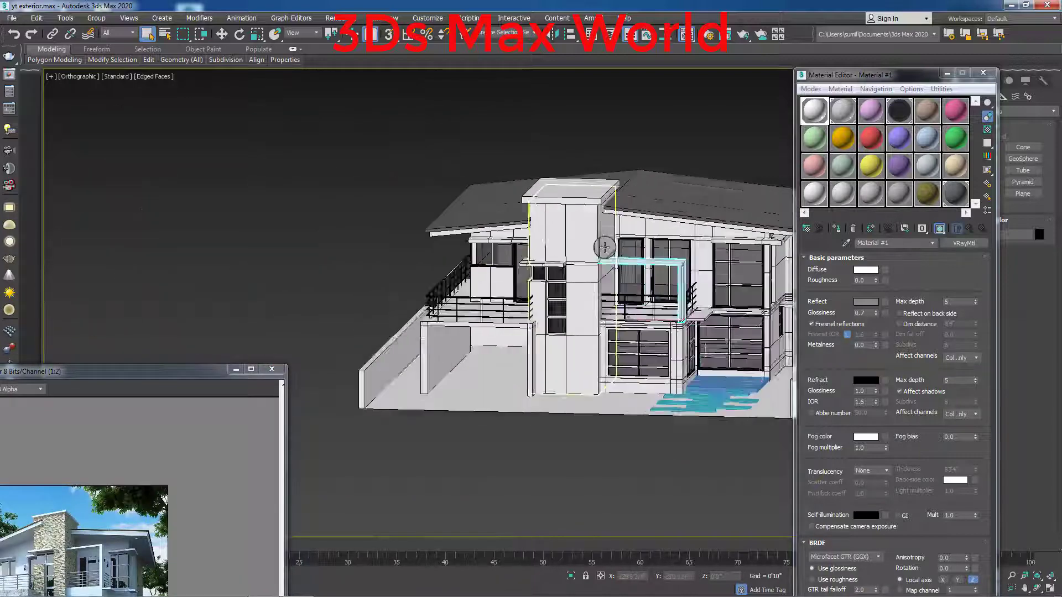
{"action": "scroll", "coordinate": [604, 247], "scroll_direction": "down", "scroll_amount": 1}
{"action": "scroll", "coordinate": [580, 265], "scroll_direction": "down", "scroll_amount": 3}
{"action": "mouse_move", "coordinate": [580, 265]}
{"action": "middle_mouse_down", "text": "alt"}
{"action": "mouse_move", "coordinate": [562, 296]}
{"action": "mouse_move", "coordinate": [569, 271]}
{"action": "mouse_move", "coordinate": [608, 277]}
{"action": "middle_mouse_up", "text": "alt"}
{"action": "scroll", "coordinate": [641, 283], "scroll_direction": "up", "scroll_amount": 5}
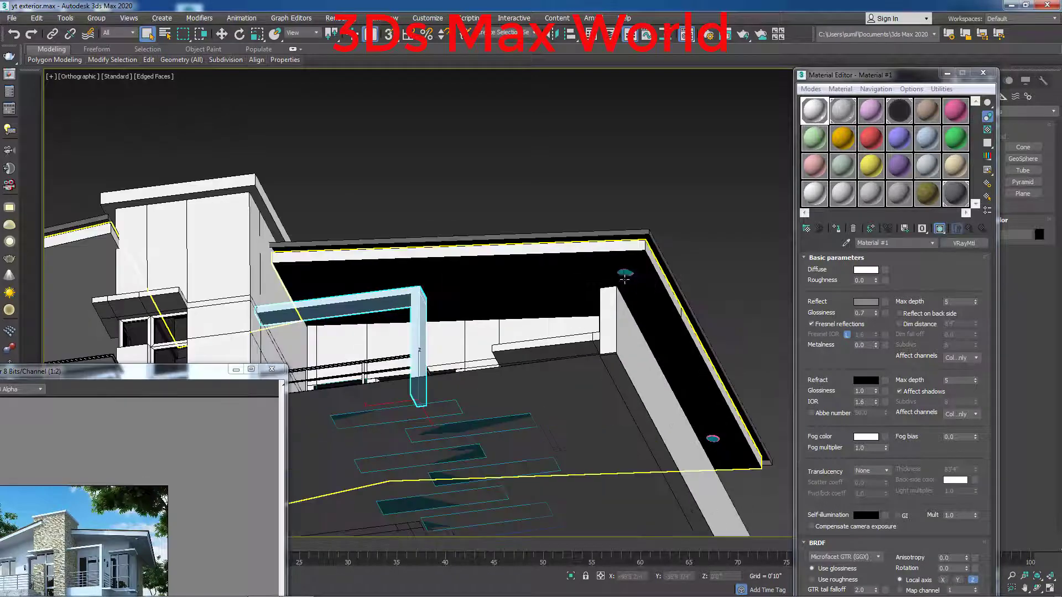
{"action": "left_click", "coordinate": [767, 275]}
Convert Material #5 to the VRayLightMtl material type
{"action": "left_click", "coordinate": [926, 111]}
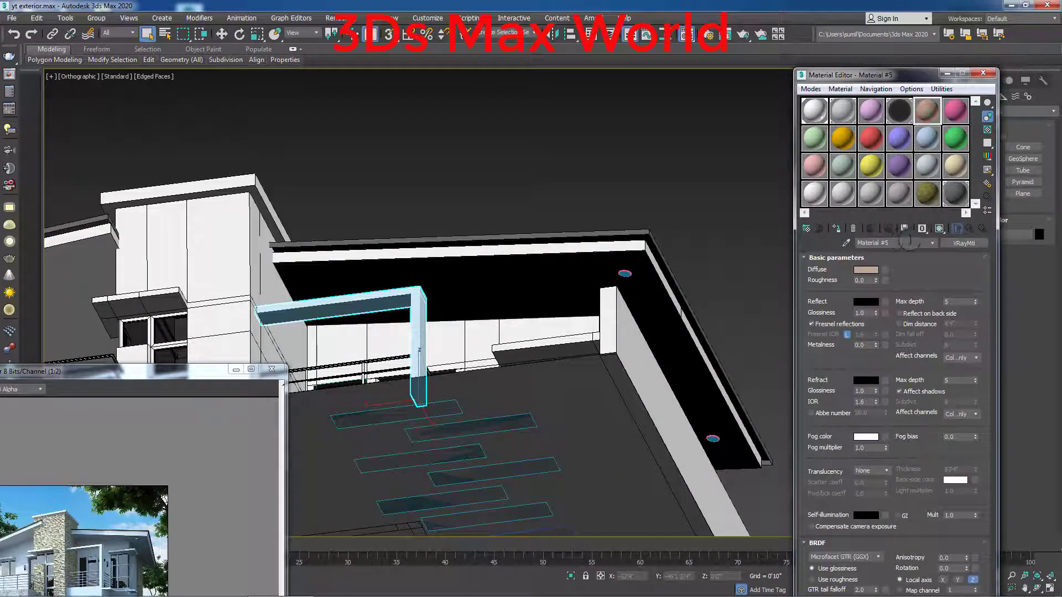
{"action": "left_click", "coordinate": [964, 243]}
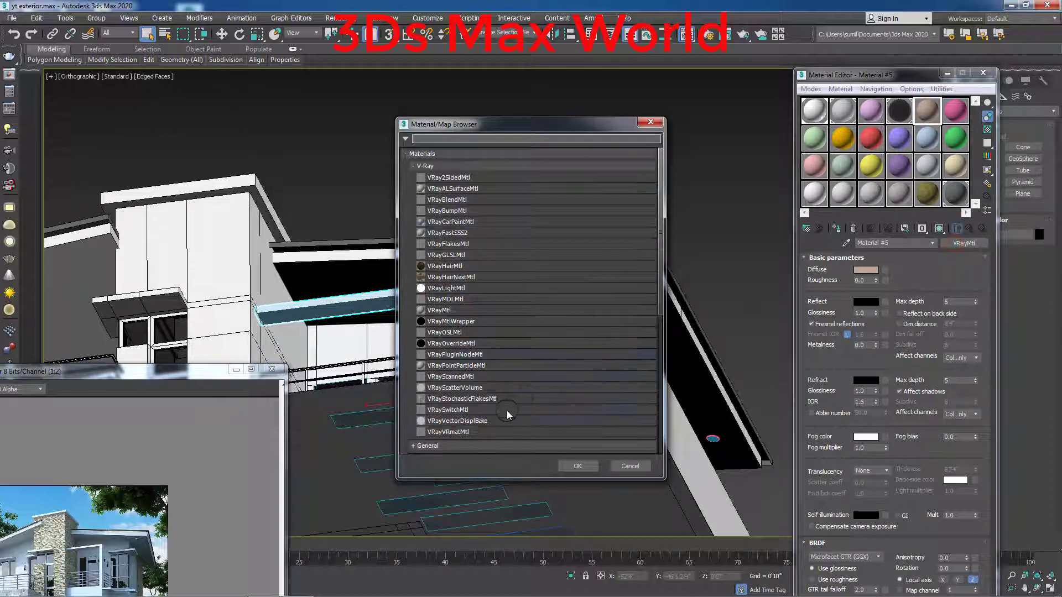
{"action": "left_click", "coordinate": [458, 290]}
Confirm VRayLightMtl for Material #5 and enable Compensate camera exposure
{"action": "left_click", "coordinate": [586, 467]}
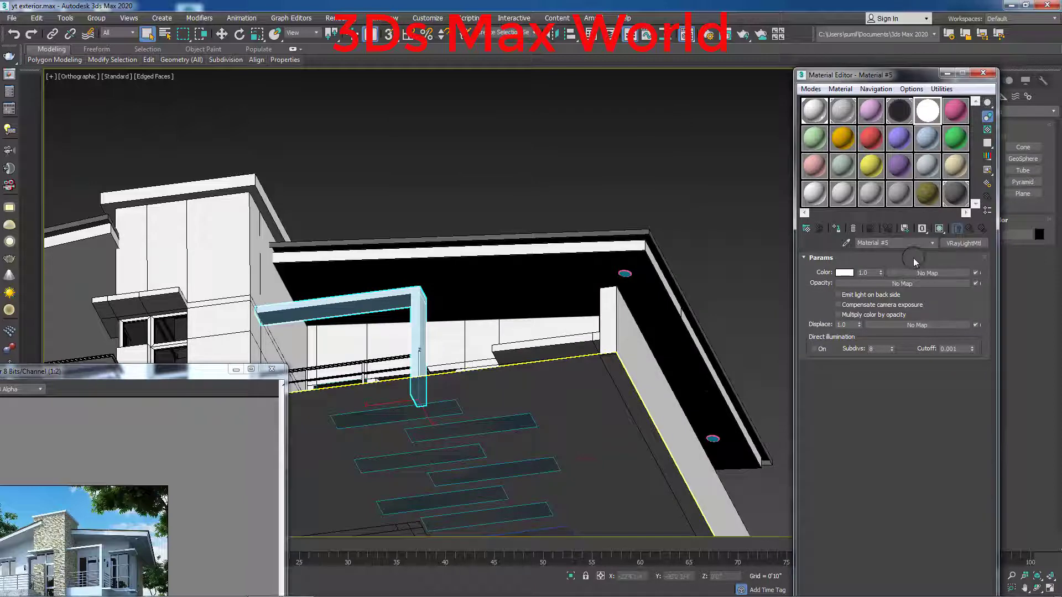
{"action": "left_click", "coordinate": [865, 272]}
{"action": "left_click", "coordinate": [850, 305]}
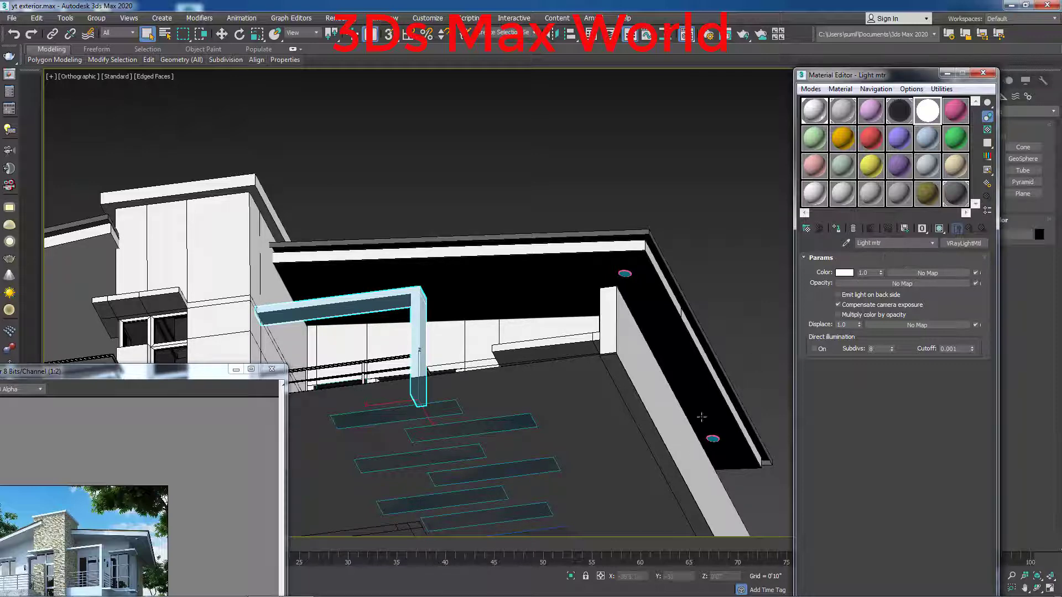
Select the disc light under the roof edge and assign Light mtr to it
{"action": "left_click", "coordinate": [625, 274]}
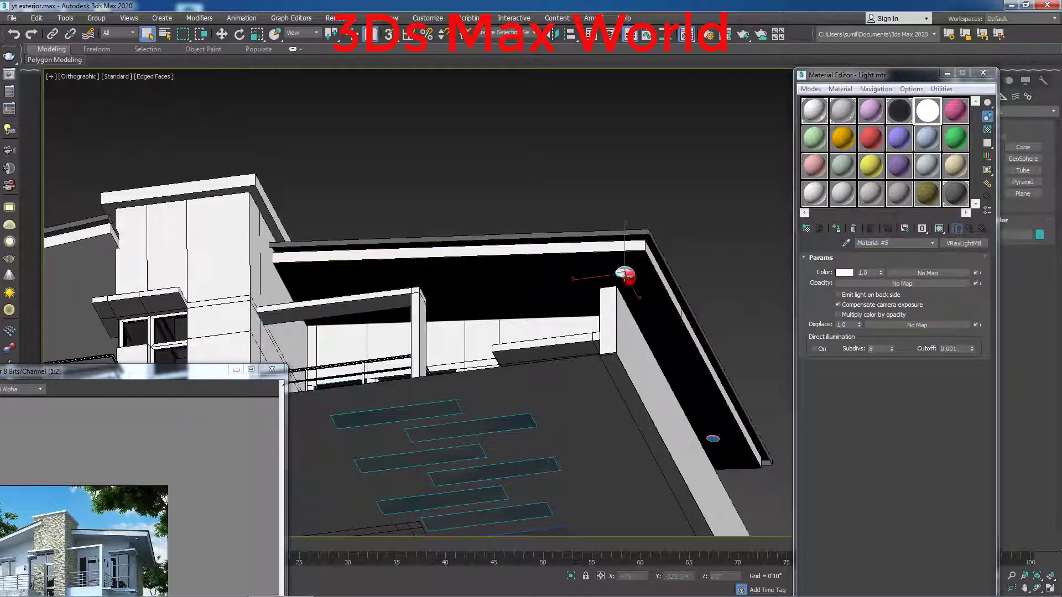
{"action": "scroll", "coordinate": [625, 274], "scroll_direction": "up", "scroll_amount": 2}
{"action": "scroll", "coordinate": [633, 267], "scroll_direction": "down", "scroll_amount": 4}
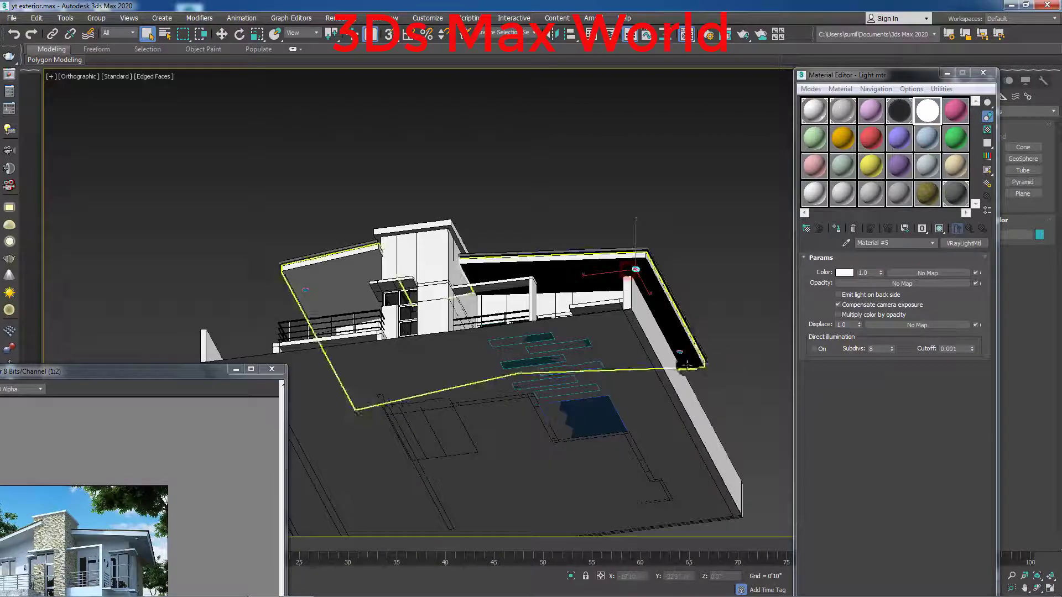
{"action": "scroll", "coordinate": [636, 271], "scroll_direction": "up", "scroll_amount": 5}
{"action": "scroll", "coordinate": [680, 324], "scroll_direction": "up", "scroll_amount": 3}
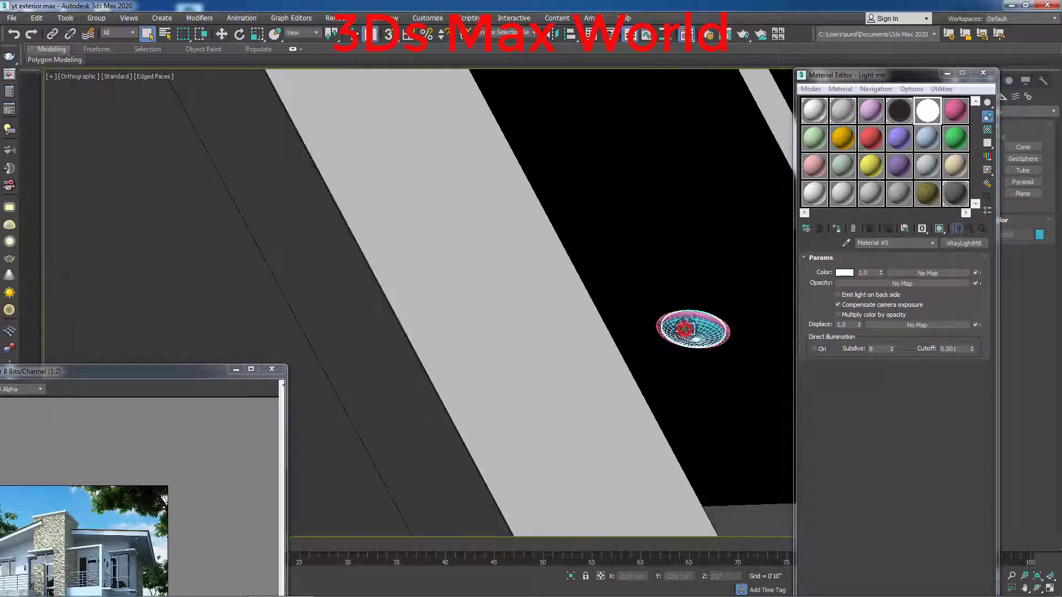
{"action": "scroll", "coordinate": [686, 329], "scroll_direction": "down", "scroll_amount": 4}
{"action": "scroll", "coordinate": [686, 329], "scroll_direction": "down", "scroll_amount": 3}
{"action": "scroll", "coordinate": [381, 253], "scroll_direction": "up", "scroll_amount": 3}
{"action": "scroll", "coordinate": [381, 254], "scroll_direction": "up", "scroll_amount": 4}
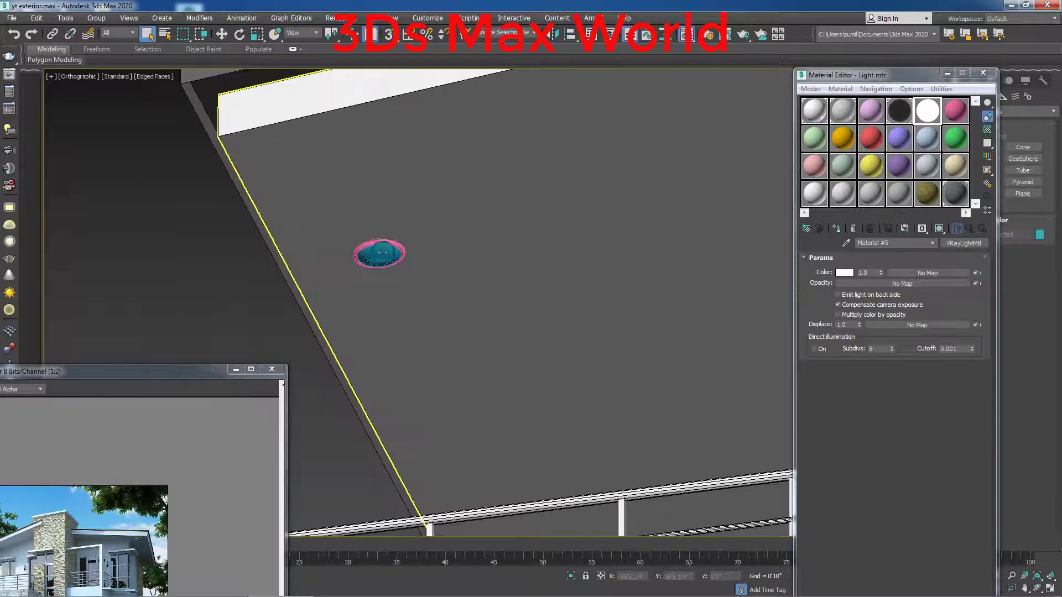
{"action": "scroll", "coordinate": [382, 253], "scroll_direction": "down", "scroll_amount": 2}
{"action": "scroll", "coordinate": [475, 344], "scroll_direction": "down", "scroll_amount": 1}
{"action": "mouse_move", "coordinate": [533, 491]}
{"action": "middle_mouse_down"}
{"action": "mouse_move", "coordinate": [517, 301]}
{"action": "mouse_move", "coordinate": [568, 344]}
{"action": "mouse_move", "coordinate": [492, 322]}
{"action": "middle_mouse_up"}
{"action": "scroll", "coordinate": [396, 311], "scroll_direction": "up", "scroll_amount": 4}
{"action": "middle_click_drag", "start_coordinate": [396, 311], "coordinate": [433, 260], "text": "alt"}
{"action": "scroll", "coordinate": [434, 268], "scroll_direction": "down", "scroll_amount": 3}
{"action": "scroll", "coordinate": [563, 246], "scroll_direction": "down", "scroll_amount": 2}
{"action": "mouse_move", "coordinate": [564, 246]}
{"action": "middle_mouse_down"}
{"action": "mouse_move", "coordinate": [478, 287]}
{"action": "mouse_move", "coordinate": [365, 288]}
{"action": "middle_mouse_up"}
{"action": "left_click", "coordinate": [838, 230]}
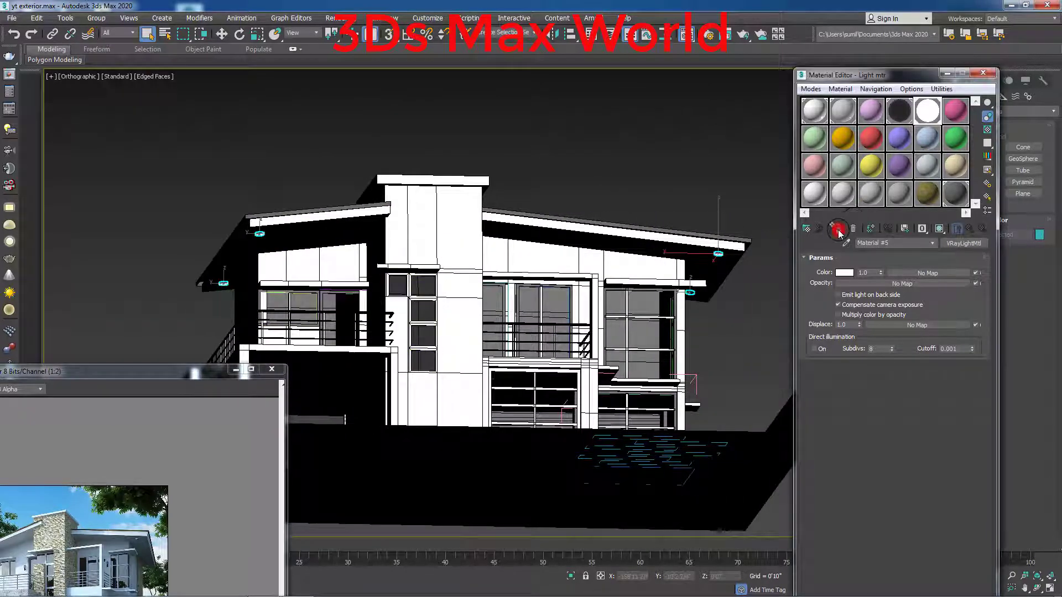
Check the disc light on the left roof, then deselect it and orbit to a new angle
{"action": "scroll", "coordinate": [718, 254], "scroll_direction": "up", "scroll_amount": 3}
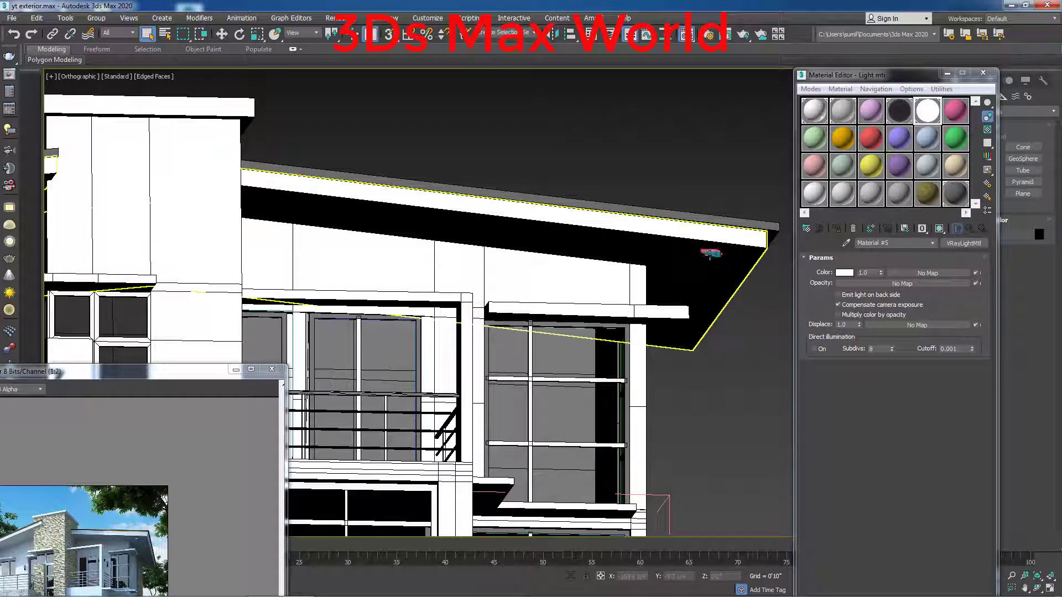
{"action": "scroll", "coordinate": [718, 255], "scroll_direction": "up", "scroll_amount": 2}
{"action": "scroll", "coordinate": [713, 253], "scroll_direction": "down", "scroll_amount": 3}
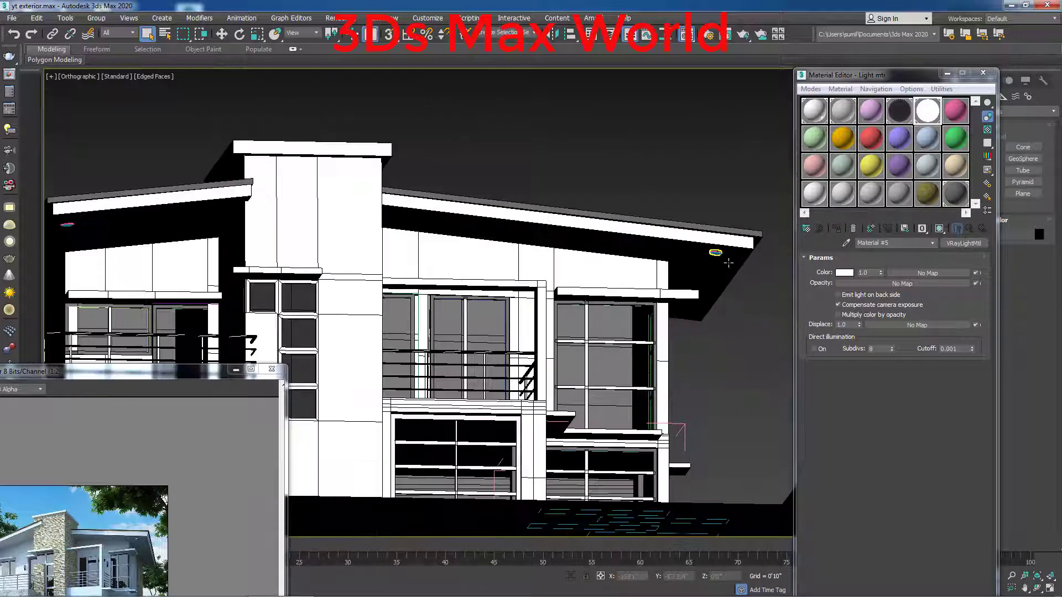
{"action": "scroll", "coordinate": [713, 254], "scroll_direction": "down", "scroll_amount": 2}
{"action": "scroll", "coordinate": [489, 262], "scroll_direction": "up", "scroll_amount": 2}
{"action": "scroll", "coordinate": [489, 262], "scroll_direction": "up", "scroll_amount": 3}
{"action": "left_click", "coordinate": [473, 251]}
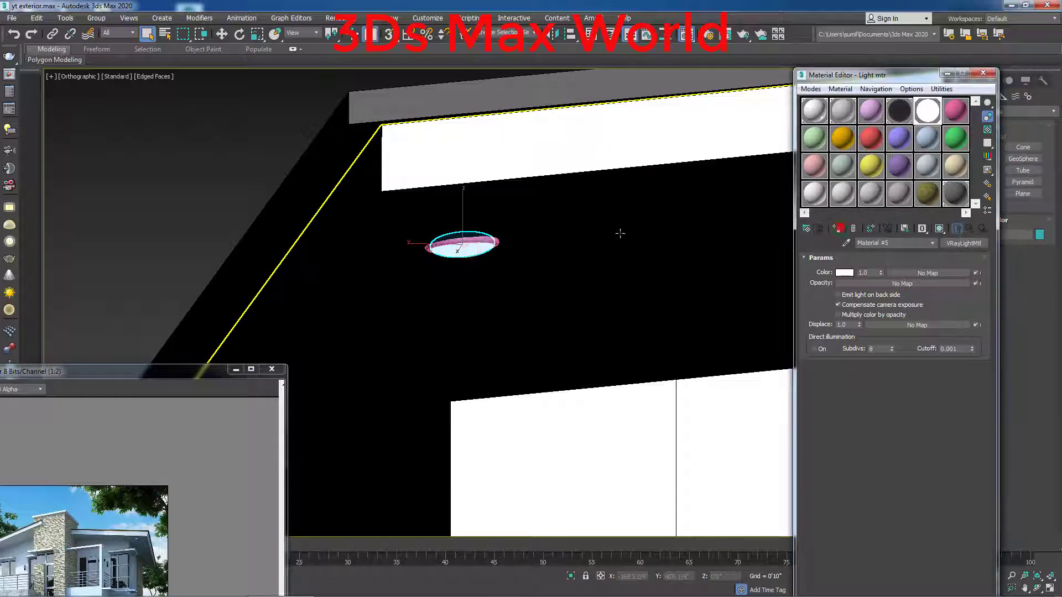
{"action": "left_click", "coordinate": [225, 160]}
{"action": "scroll", "coordinate": [467, 268], "scroll_direction": "down", "scroll_amount": 5}
{"action": "scroll", "coordinate": [467, 268], "scroll_direction": "down", "scroll_amount": 3}
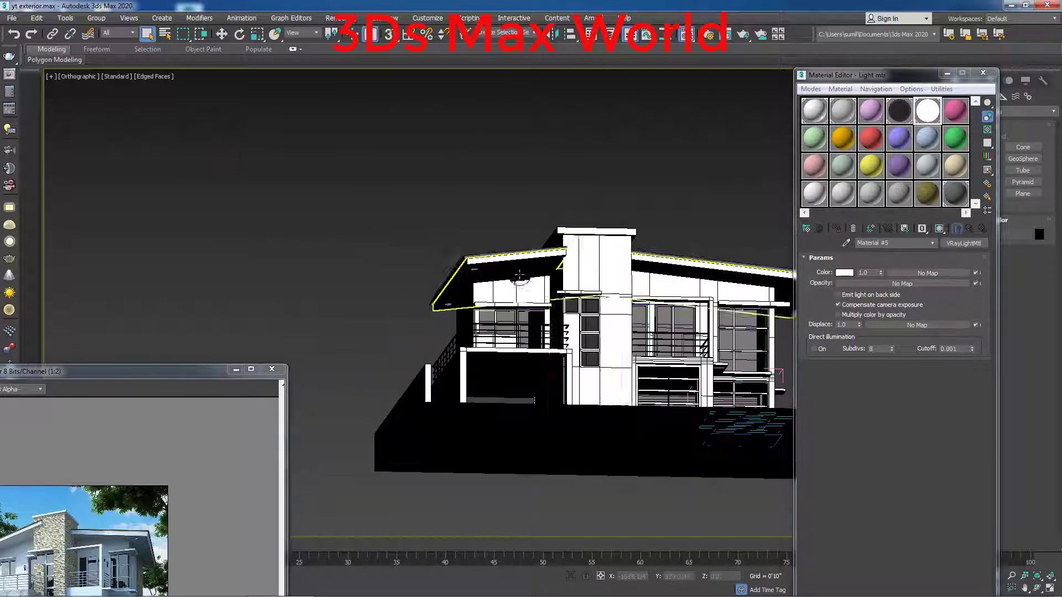
{"action": "mouse_move", "coordinate": [467, 268]}
{"action": "middle_mouse_down", "text": "alt"}
{"action": "mouse_move", "coordinate": [645, 324]}
{"action": "mouse_move", "coordinate": [629, 367]}
{"action": "mouse_move", "coordinate": [615, 361]}
{"action": "mouse_move", "coordinate": [479, 393]}
{"action": "mouse_move", "coordinate": [522, 422]}
{"action": "mouse_move", "coordinate": [609, 272]}
{"action": "middle_mouse_up", "text": "alt"}
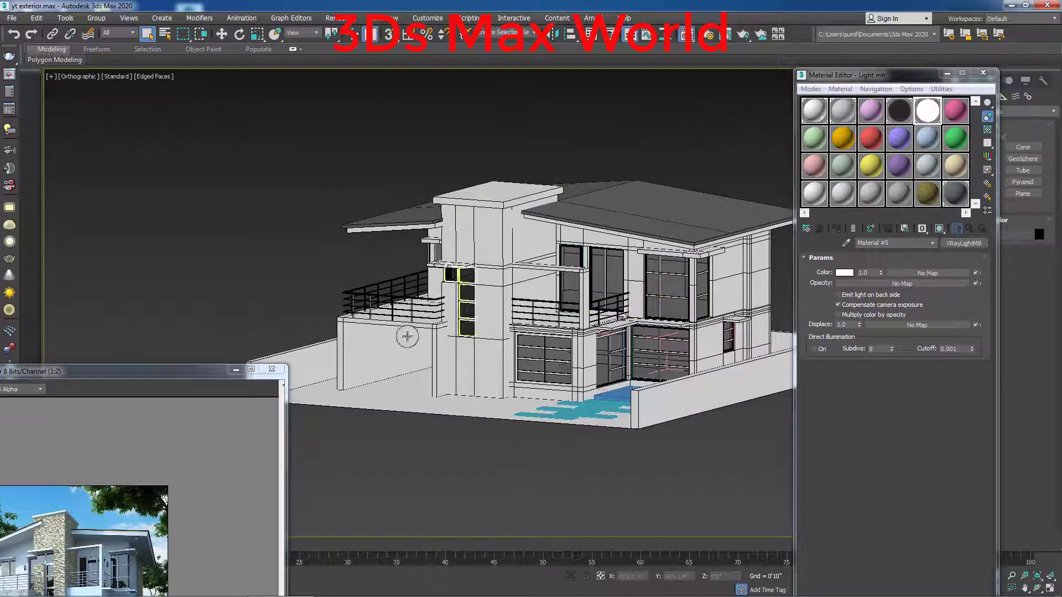
Select the roof, move the reference photo higher, and pick the 'over roof' material
{"action": "left_click", "coordinate": [653, 212]}
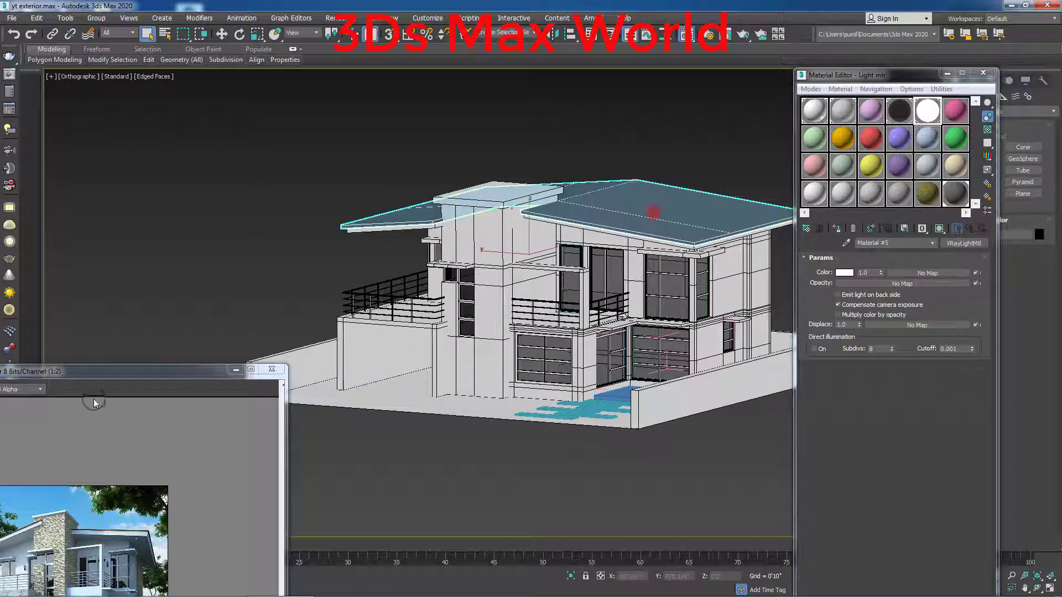
{"action": "left_click_drag", "start_coordinate": [127, 376], "coordinate": [324, 222]}
{"action": "scroll", "coordinate": [325, 375], "scroll_direction": "up", "scroll_amount": 2}
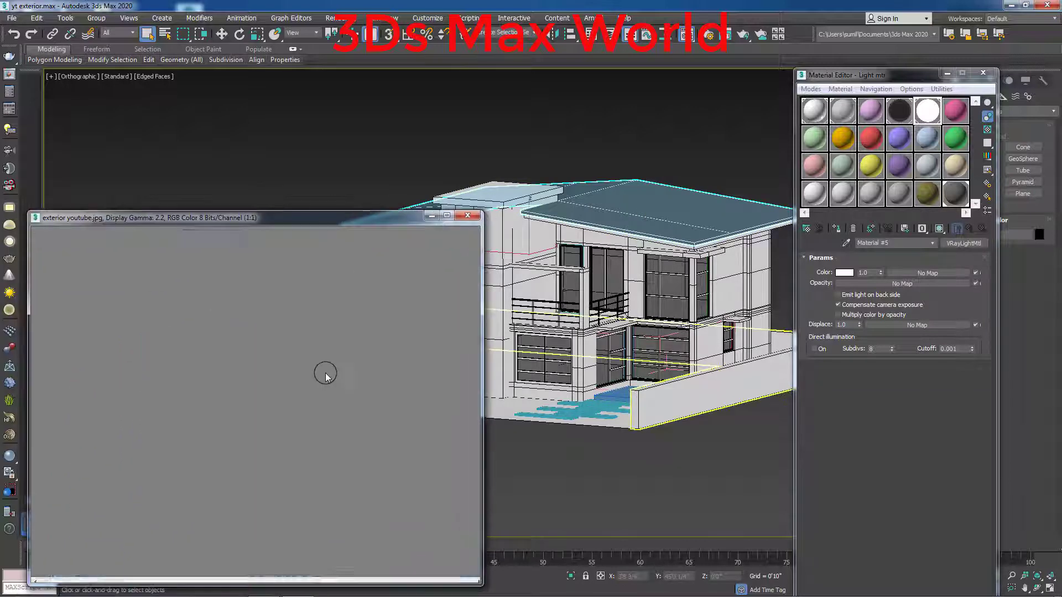
{"action": "scroll", "coordinate": [326, 375], "scroll_direction": "down", "scroll_amount": 1}
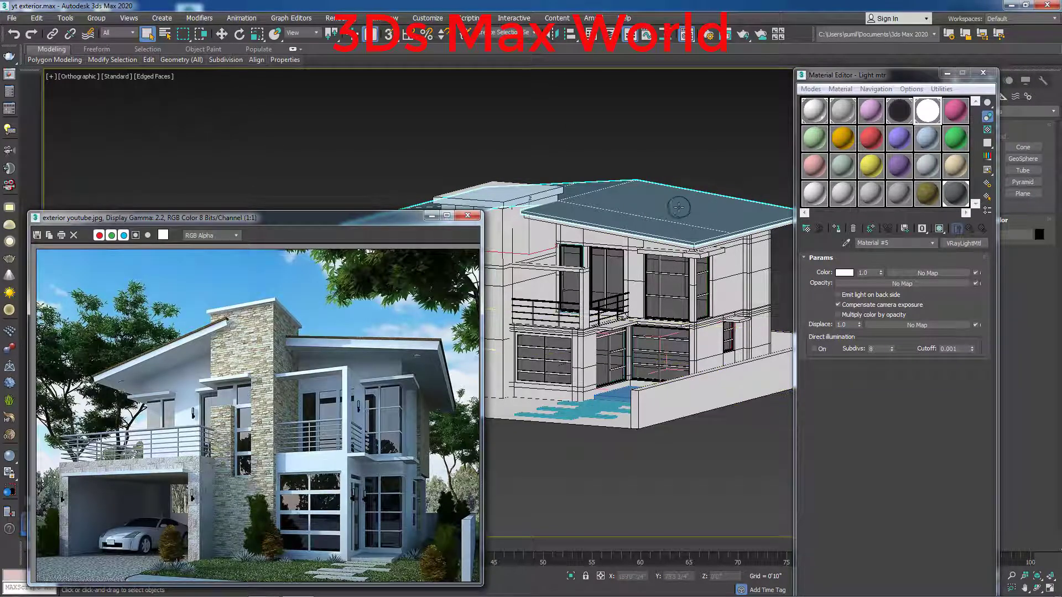
{"action": "left_click", "coordinate": [960, 190]}
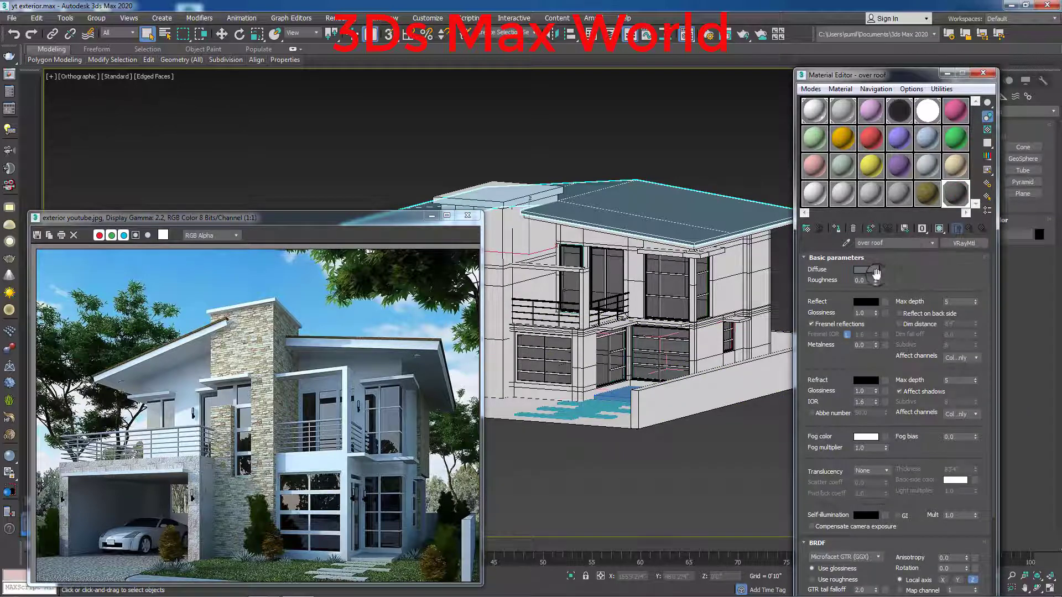
Open the over roof diffuse colour and try brightness values from bright to near-black
{"action": "left_click", "coordinate": [868, 270]}
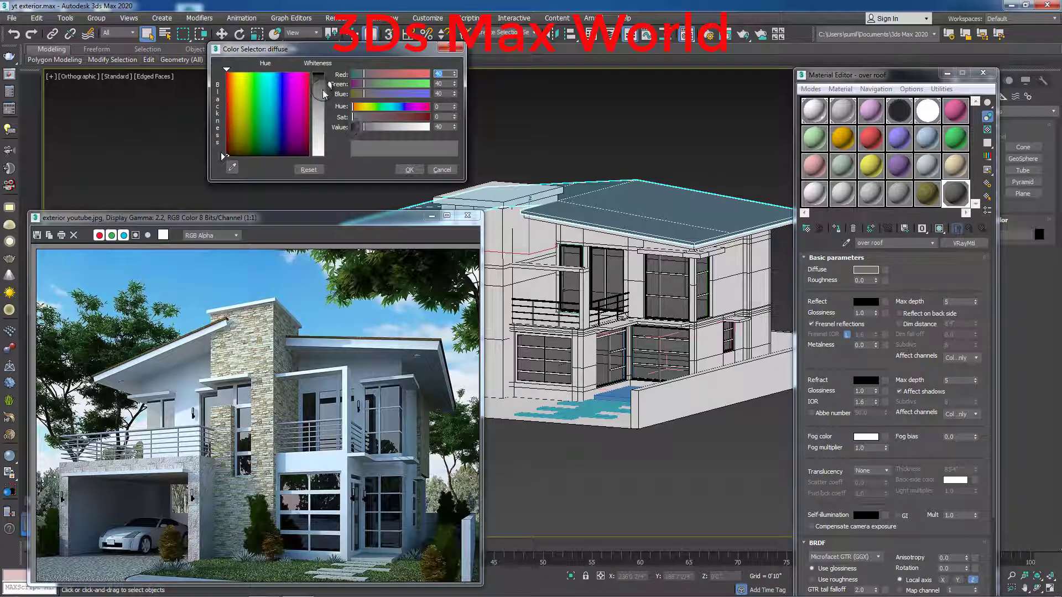
{"action": "mouse_move", "coordinate": [358, 130]}
{"action": "left_mouse_down"}
{"action": "mouse_move", "coordinate": [405, 131]}
{"action": "mouse_move", "coordinate": [370, 122]}
{"action": "mouse_move", "coordinate": [367, 106]}
{"action": "mouse_move", "coordinate": [423, 120]}
{"action": "left_mouse_up"}
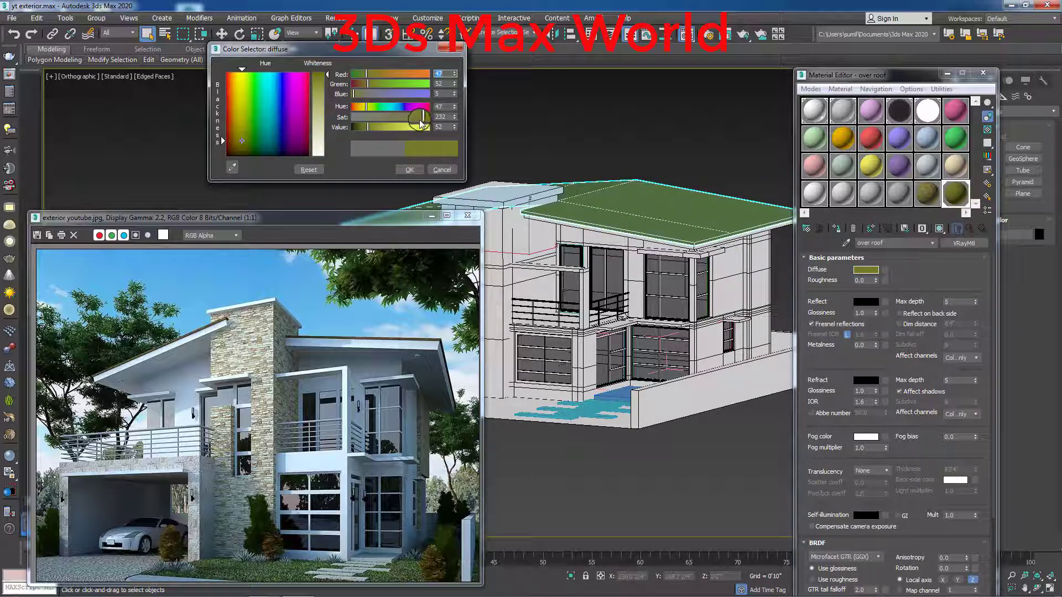
{"action": "left_click", "coordinate": [407, 128]}
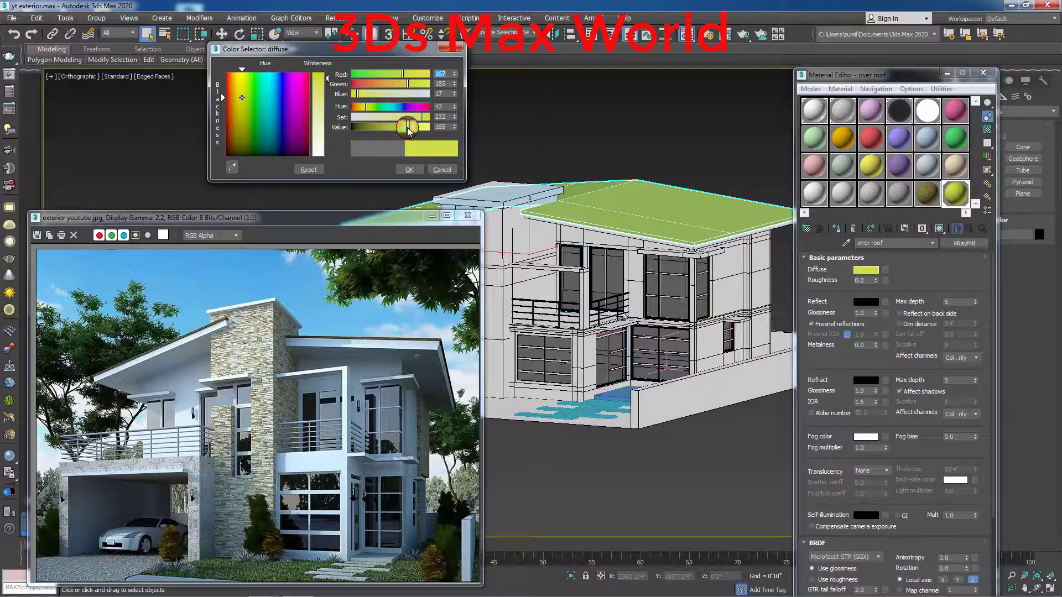
{"action": "left_click_drag", "start_coordinate": [409, 128], "coordinate": [367, 128]}
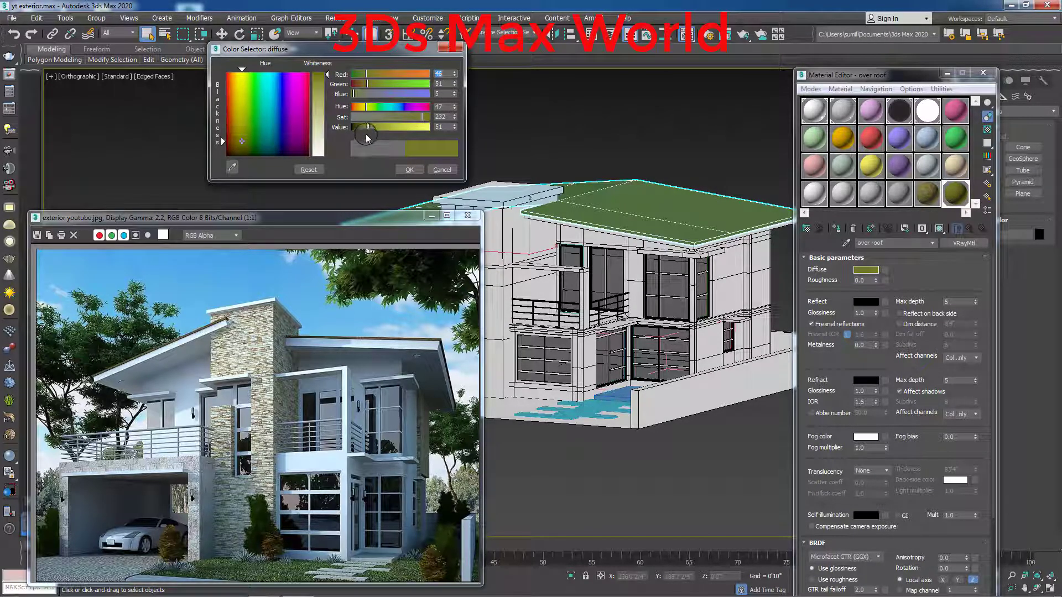
{"action": "left_click_drag", "start_coordinate": [366, 133], "coordinate": [356, 129]}
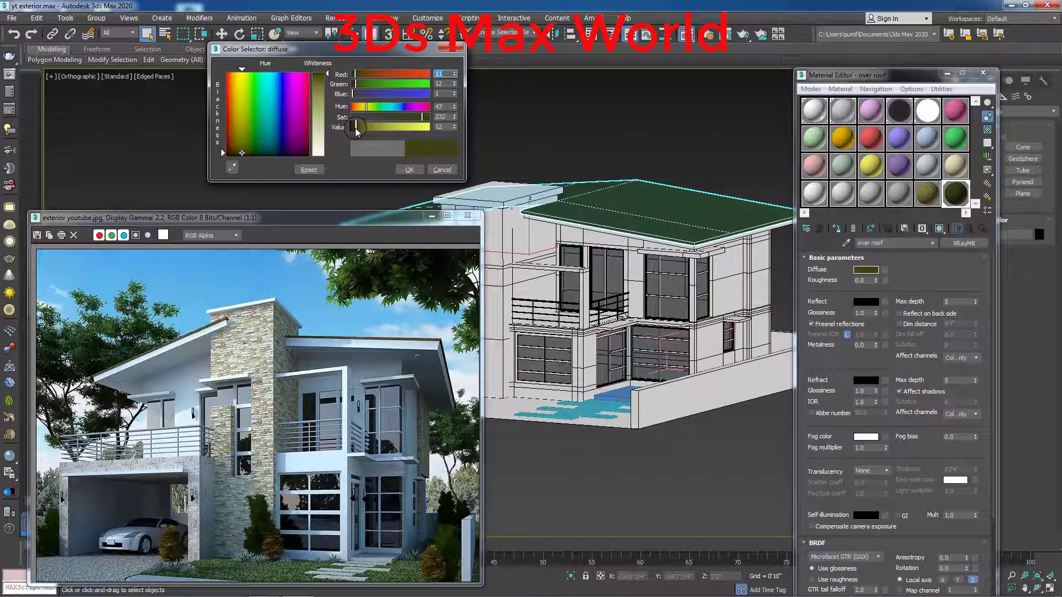
{"action": "left_click_drag", "start_coordinate": [355, 129], "coordinate": [358, 131]}
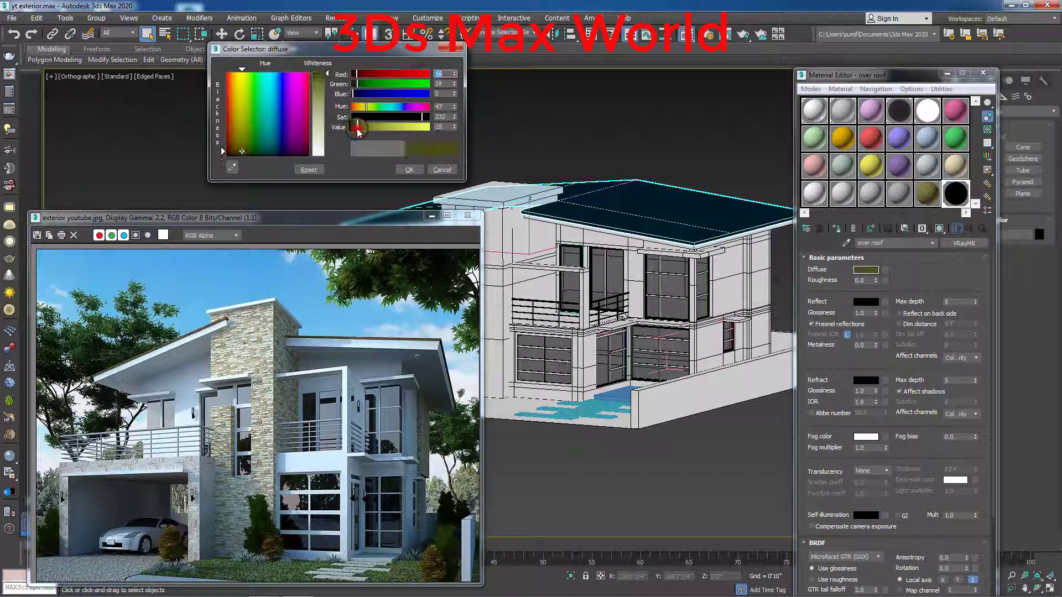
Settle the roof diffuse on olive-yellow (H37 S248 V114) and confirm it
{"action": "mouse_move", "coordinate": [633, 397]}
{"action": "middle_mouse_down", "text": "alt"}
{"action": "mouse_move", "coordinate": [570, 399]}
{"action": "mouse_move", "coordinate": [598, 397]}
{"action": "mouse_move", "coordinate": [616, 415]}
{"action": "mouse_move", "coordinate": [558, 395]}
{"action": "mouse_move", "coordinate": [657, 404]}
{"action": "middle_mouse_up", "text": "alt"}
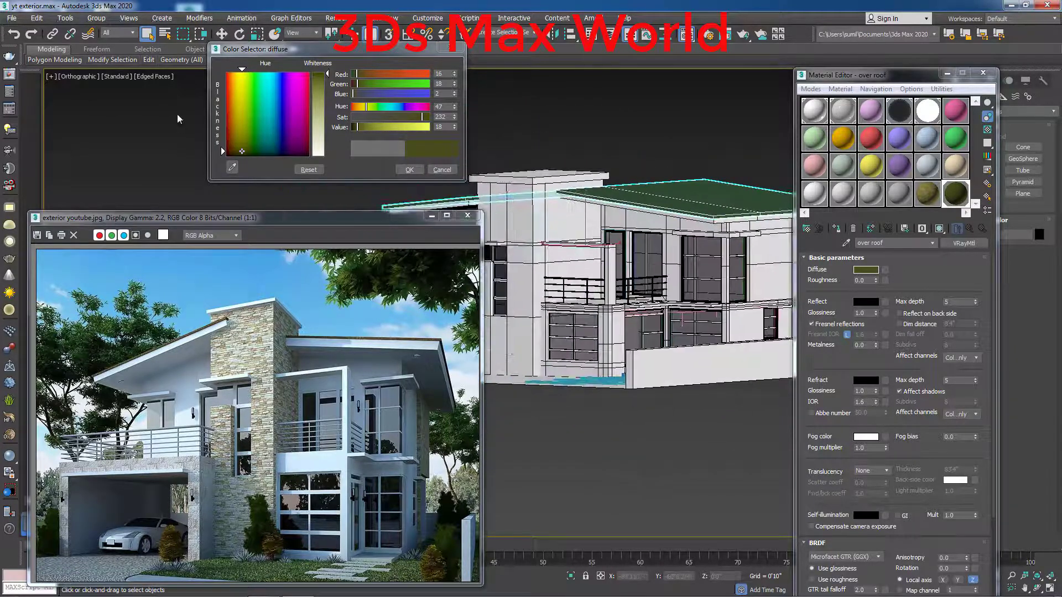
{"action": "left_click", "coordinate": [238, 111]}
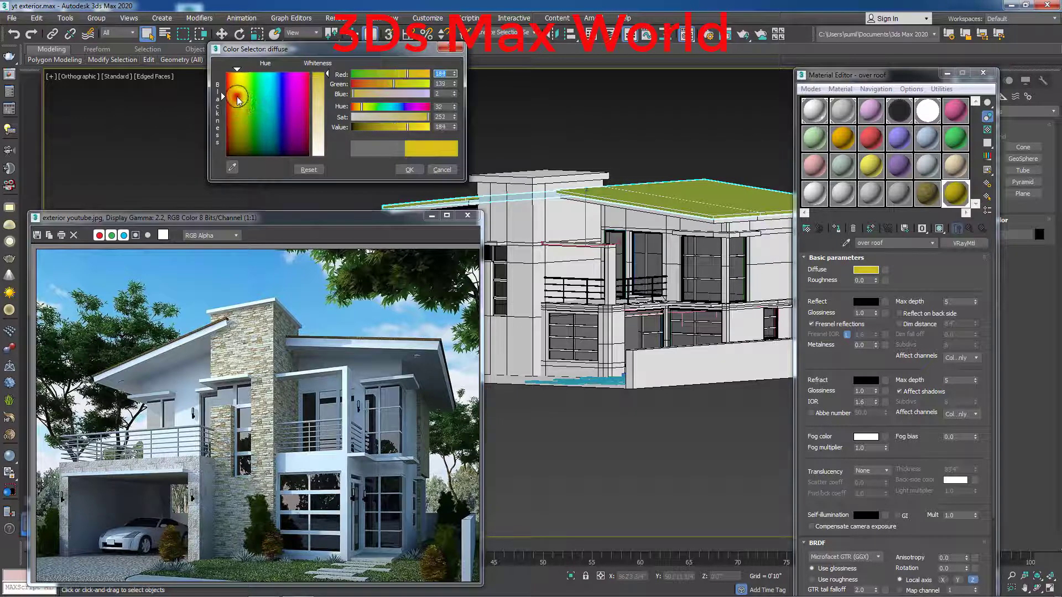
{"action": "mouse_move", "coordinate": [394, 127]}
{"action": "left_mouse_down"}
{"action": "mouse_move", "coordinate": [363, 129]}
{"action": "mouse_move", "coordinate": [373, 129]}
{"action": "left_mouse_up"}
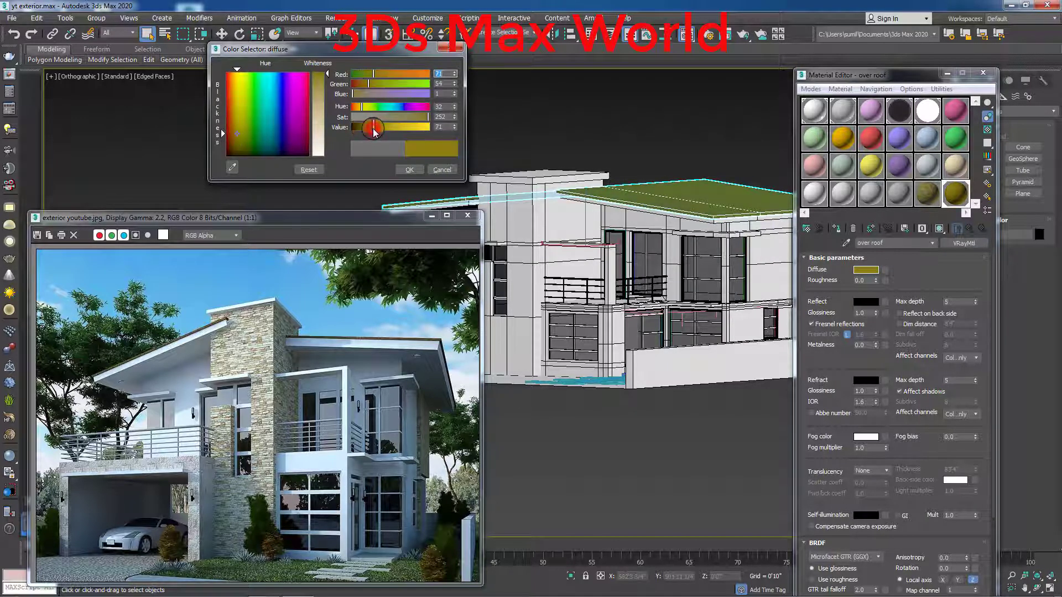
{"action": "left_click", "coordinate": [411, 118]}
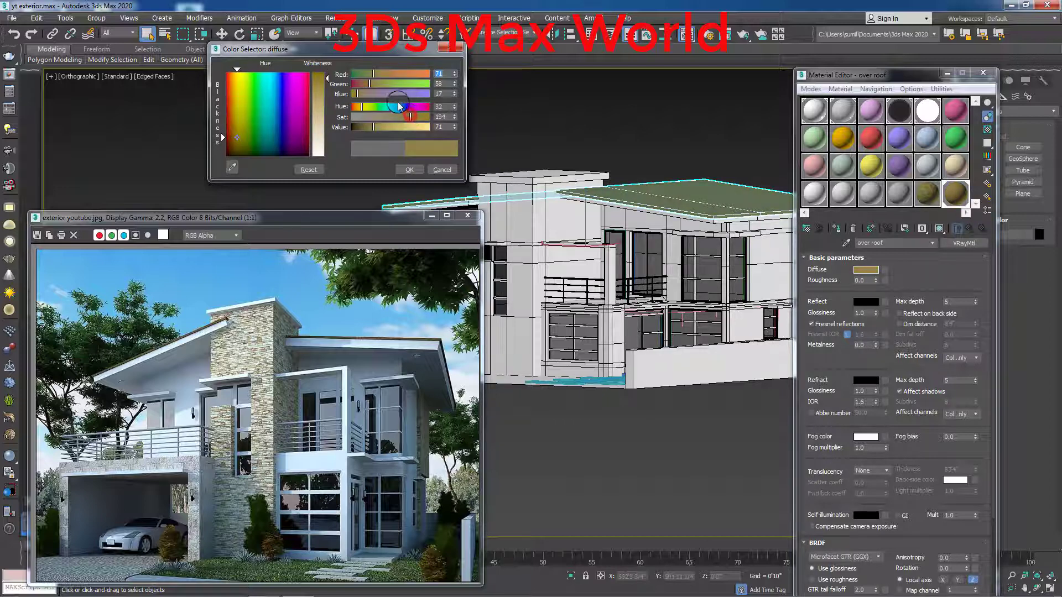
{"action": "left_click", "coordinate": [244, 105]}
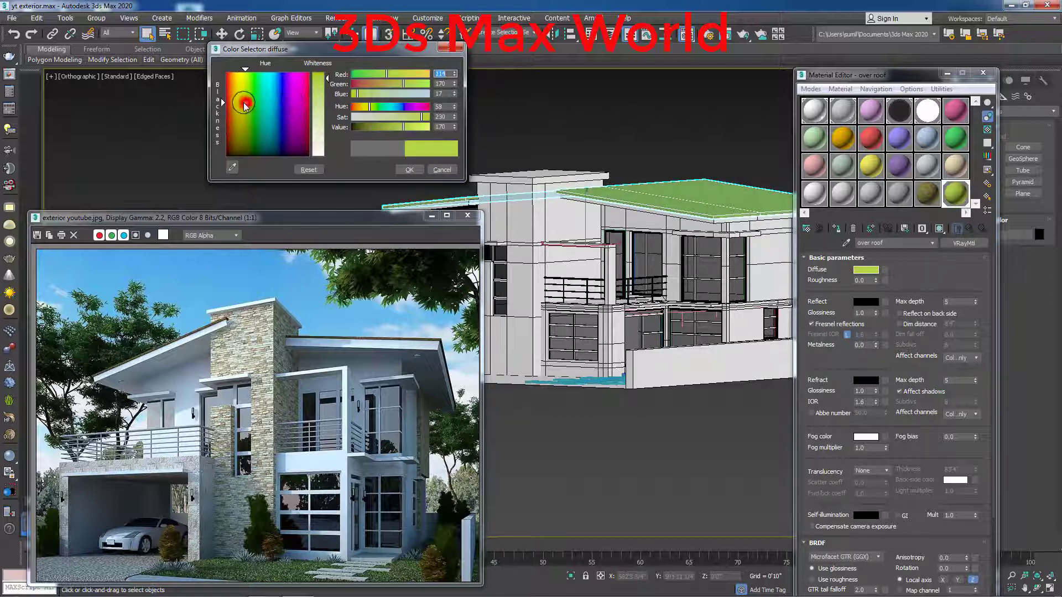
{"action": "left_click_drag", "start_coordinate": [401, 122], "coordinate": [359, 127]}
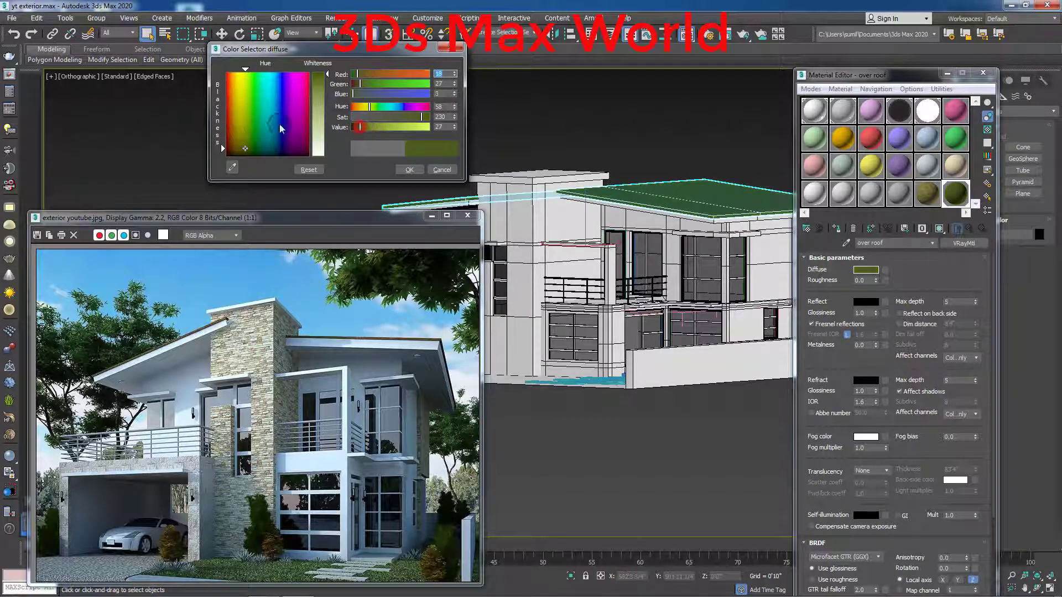
{"action": "left_click", "coordinate": [238, 120]}
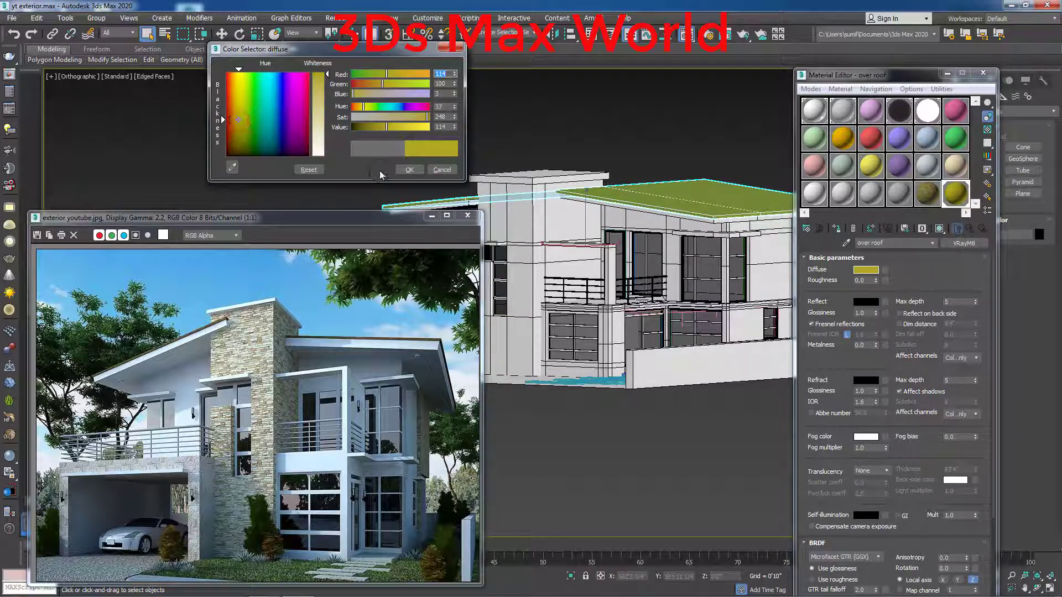
{"action": "left_click", "coordinate": [409, 170]}
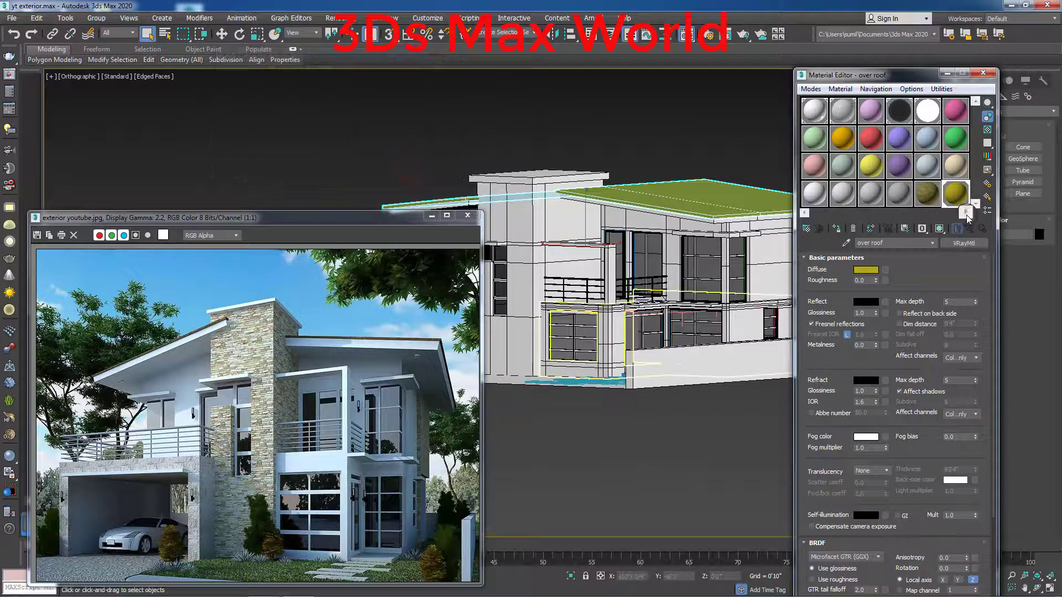
Enlarge and close the over roof material preview, then clear the selection
{"action": "double_click", "coordinate": [954, 193]}
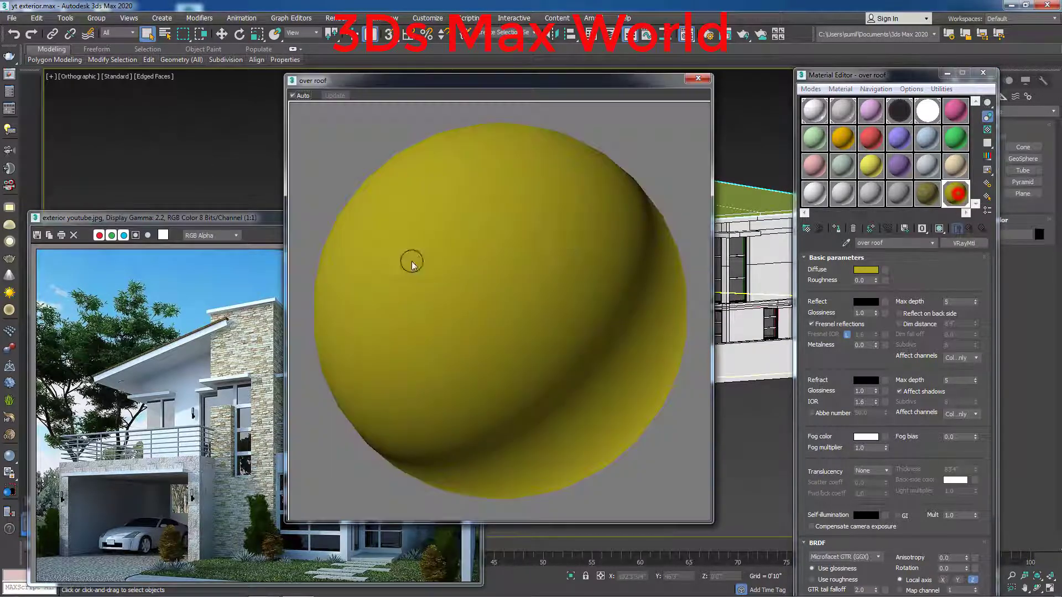
{"action": "left_click", "coordinate": [698, 78]}
{"action": "left_click", "coordinate": [699, 397]}
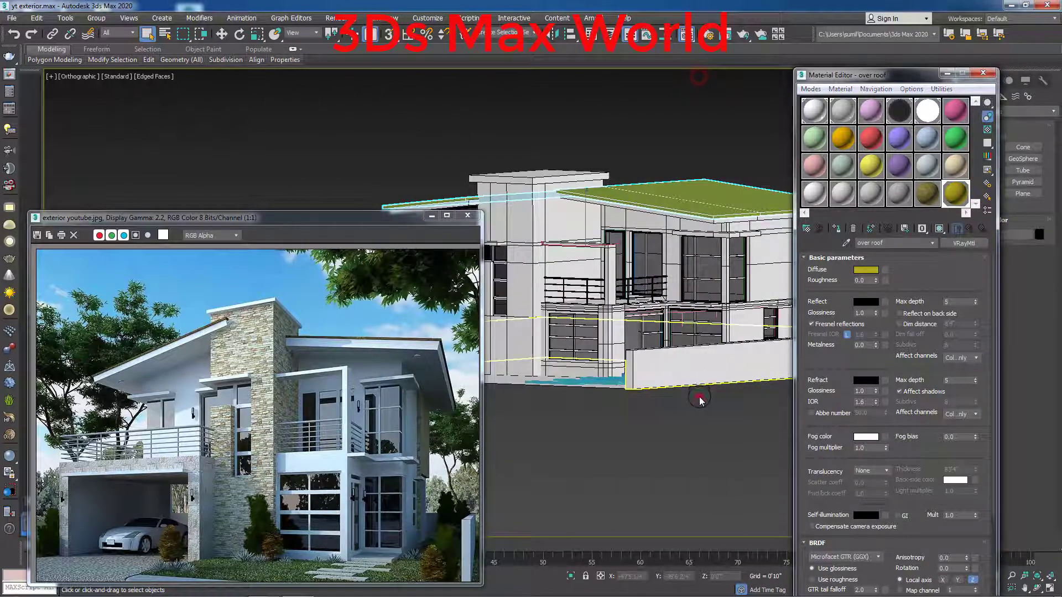
Set the over roof reflection colour to dark grey and enter glossiness 0.8
{"action": "left_click", "coordinate": [866, 302]}
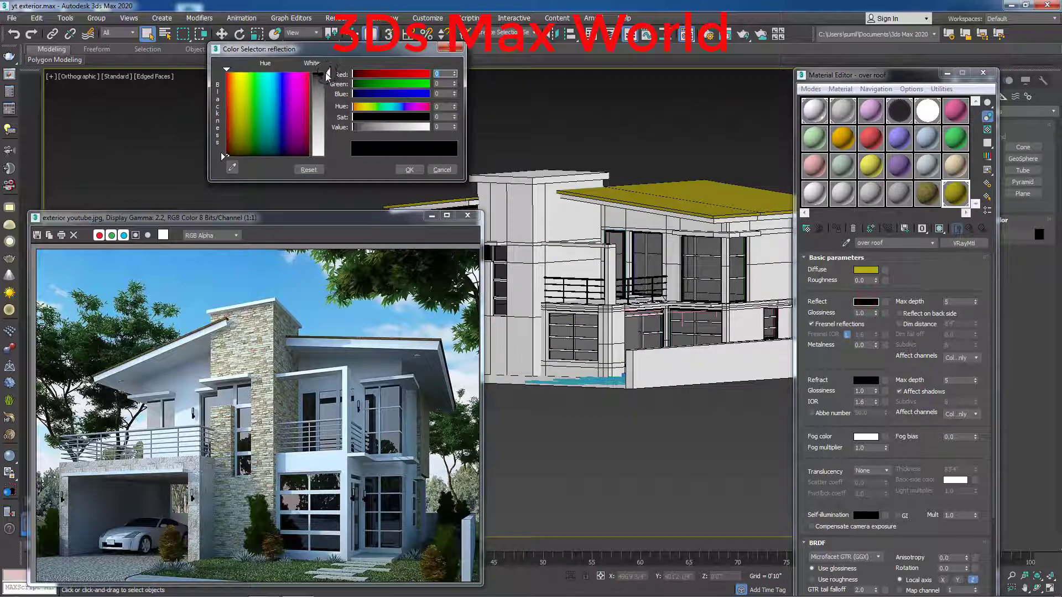
{"action": "left_click_drag", "start_coordinate": [326, 76], "coordinate": [322, 111]}
{"action": "left_click", "coordinate": [405, 167]}
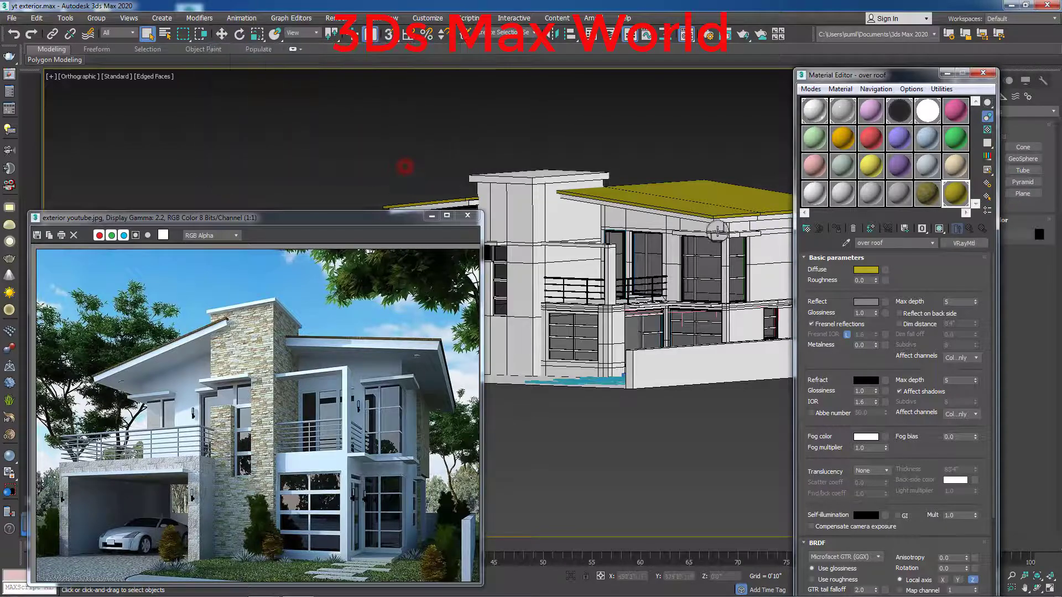
{"action": "left_click", "coordinate": [879, 269]}
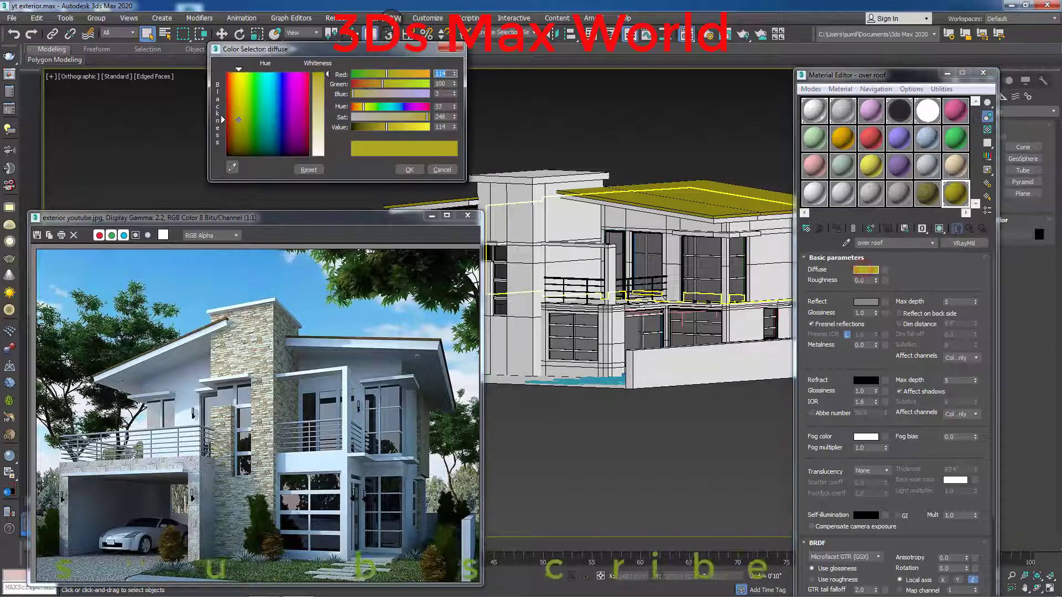
{"action": "left_click", "coordinate": [405, 167]}
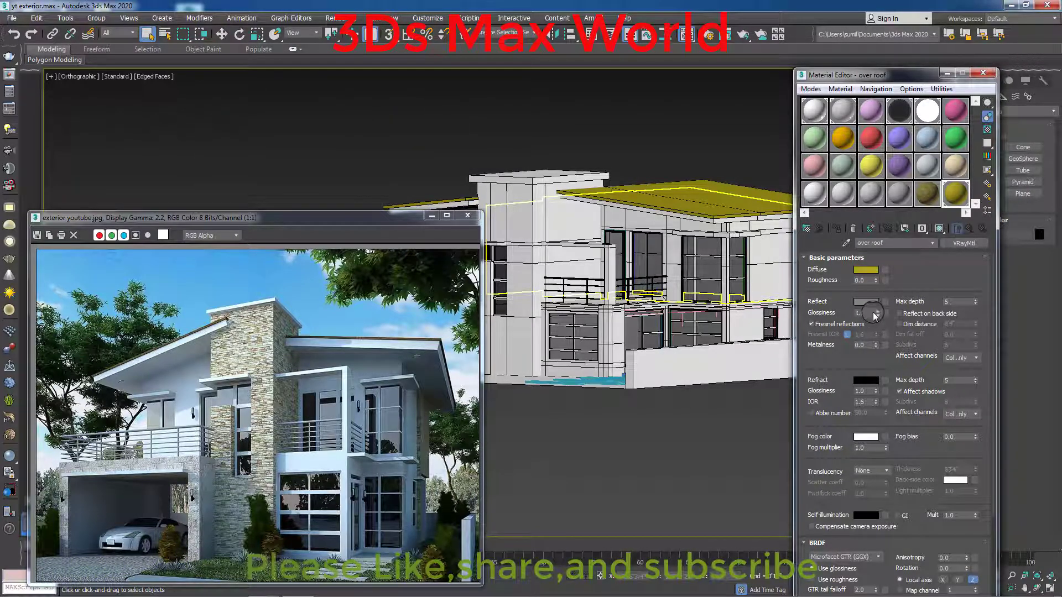
{"action": "left_click", "coordinate": [866, 302]}
{"action": "left_click_drag", "start_coordinate": [324, 95], "coordinate": [327, 83]}
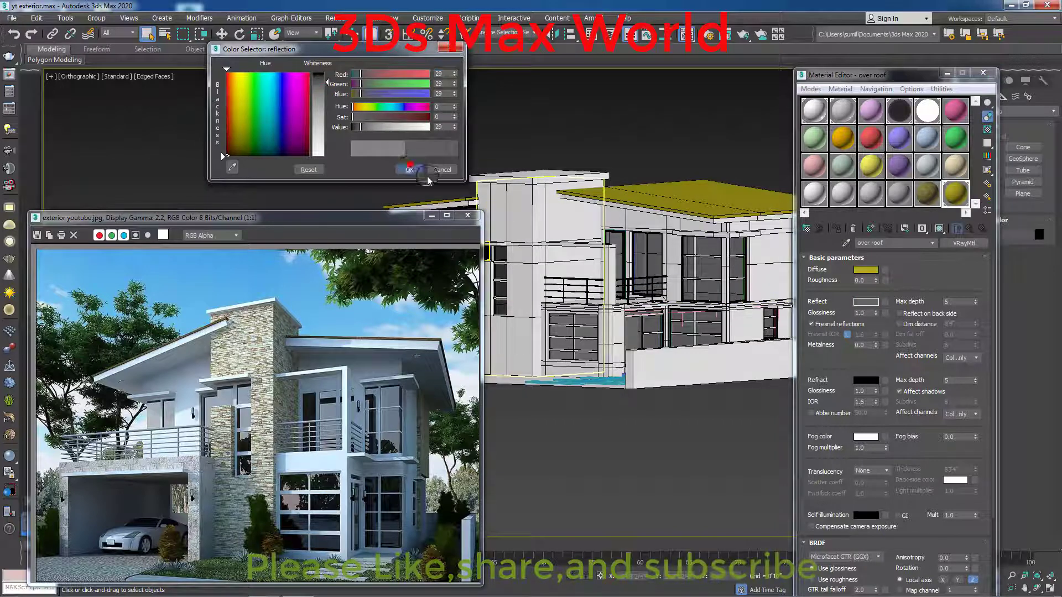
{"action": "left_click", "coordinate": [409, 169]}
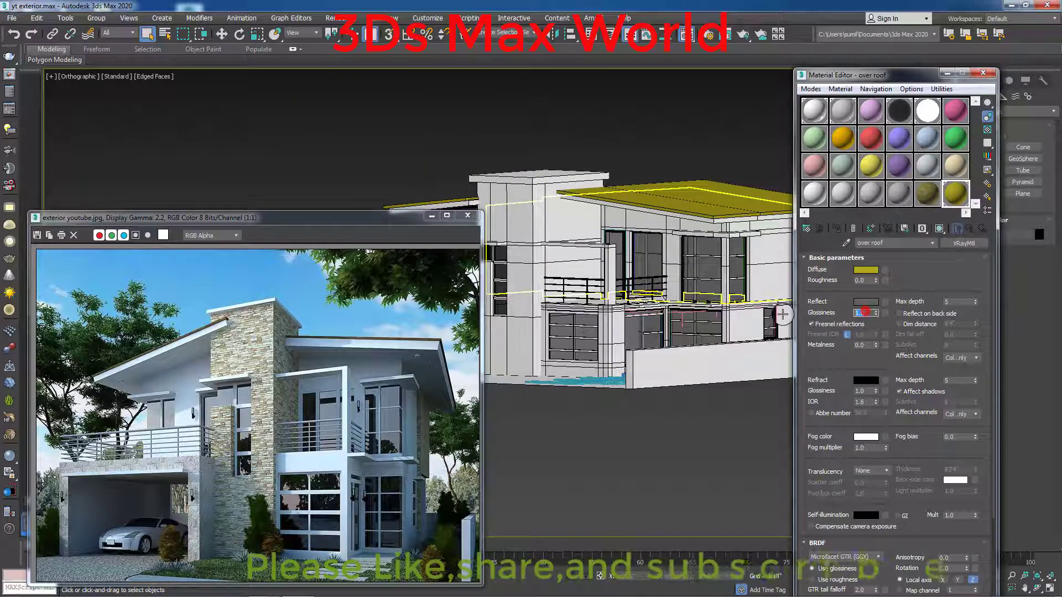
{"action": "left_click", "coordinate": [782, 313]}
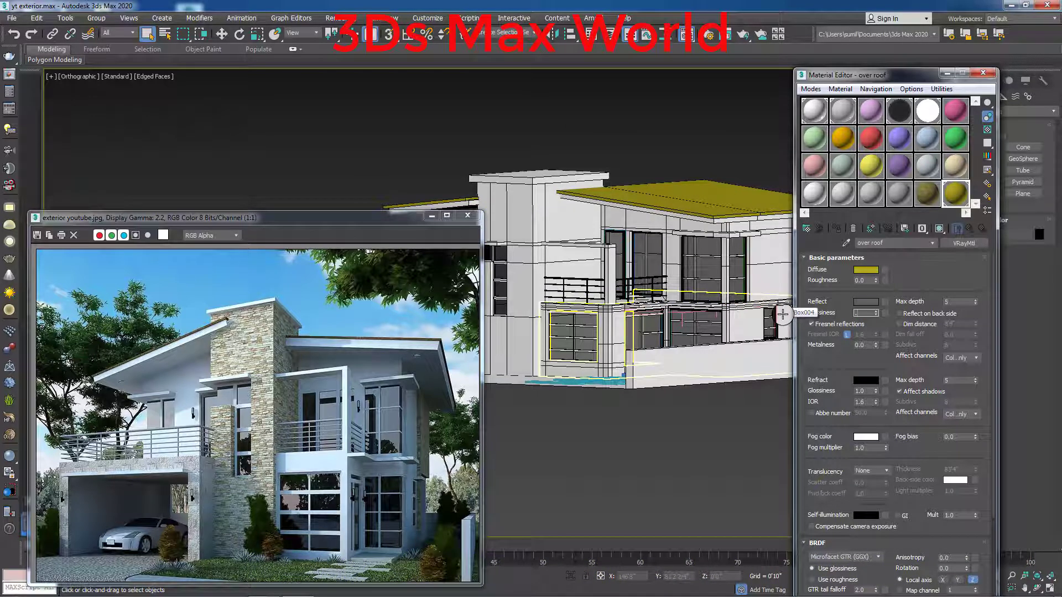
{"action": "type", "text": "0.8"}
Commit glossiness 0.8, orbit to a corner view, and select the box on the roof
{"action": "left_click", "coordinate": [696, 451]}
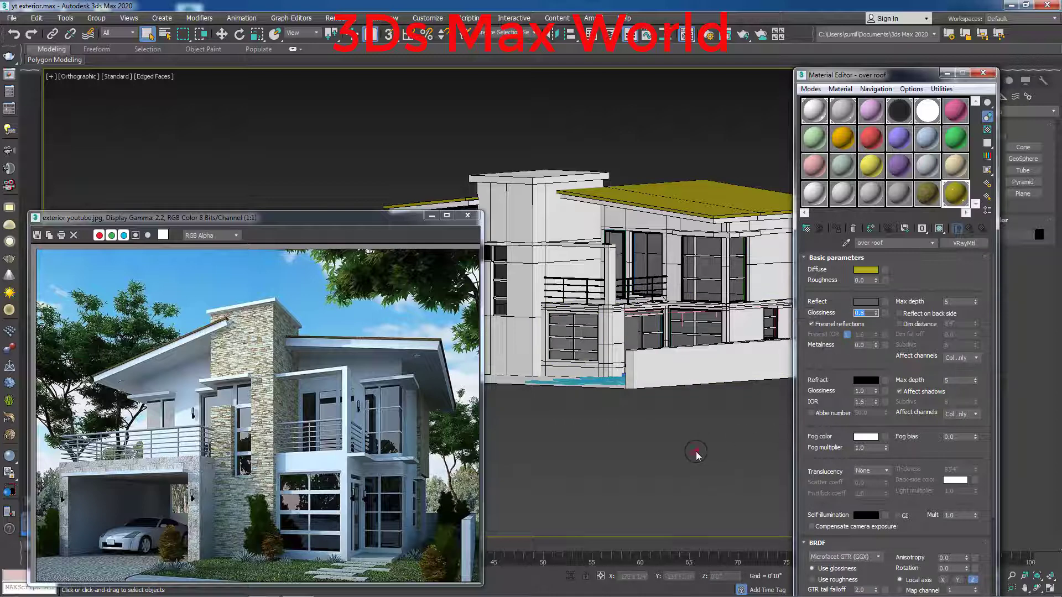
{"action": "middle_click_drag", "start_coordinate": [697, 452], "coordinate": [556, 381], "text": "alt"}
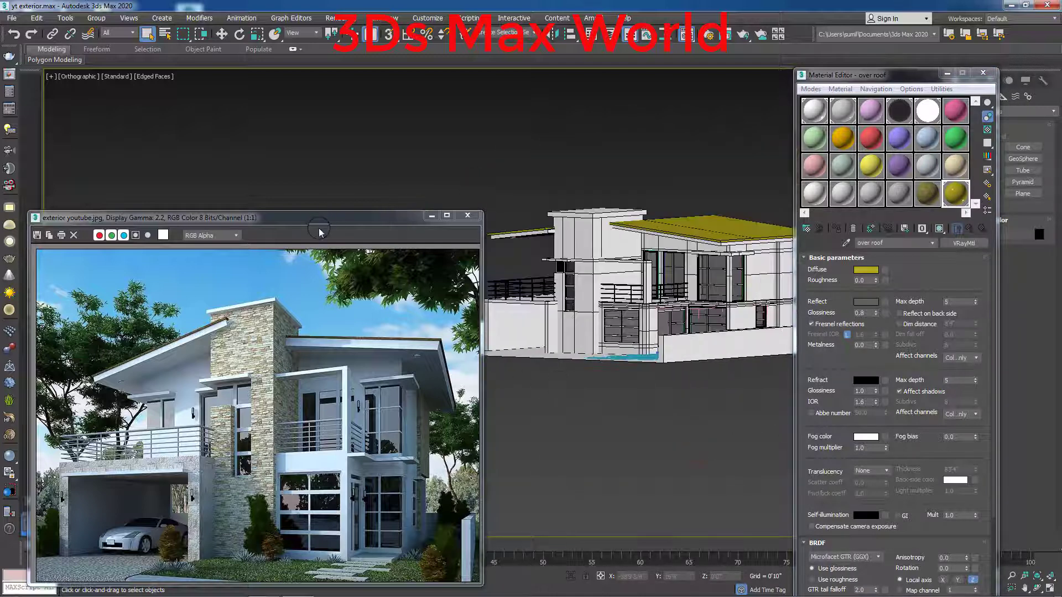
{"action": "left_click_drag", "start_coordinate": [319, 229], "coordinate": [266, 423]}
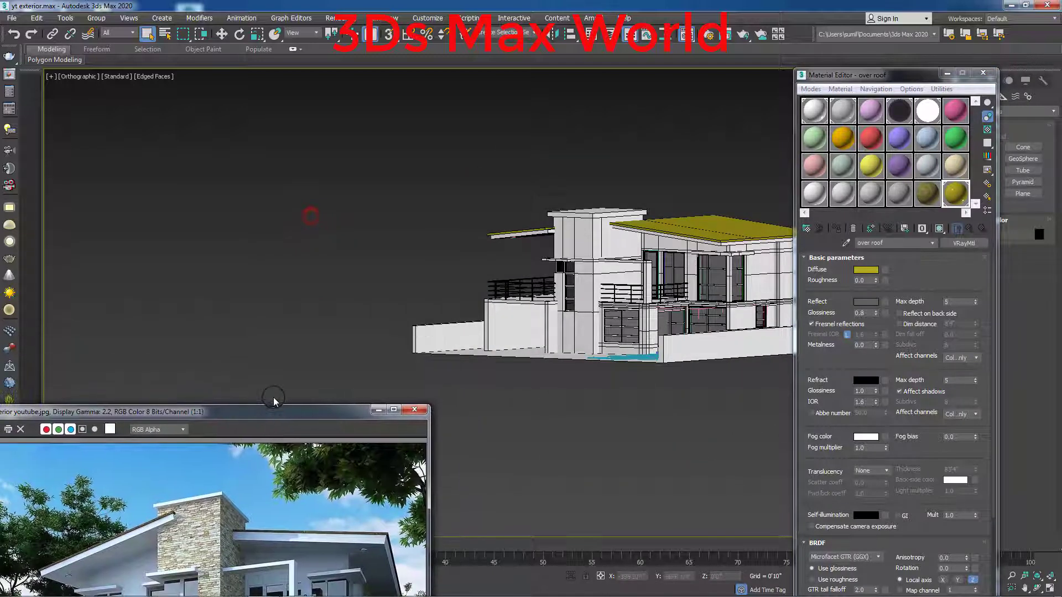
{"action": "mouse_move", "coordinate": [539, 398]}
{"action": "middle_mouse_down"}
{"action": "mouse_move", "coordinate": [396, 368]}
{"action": "mouse_move", "coordinate": [462, 372]}
{"action": "middle_mouse_up"}
{"action": "scroll", "coordinate": [465, 376], "scroll_direction": "up", "scroll_amount": 2}
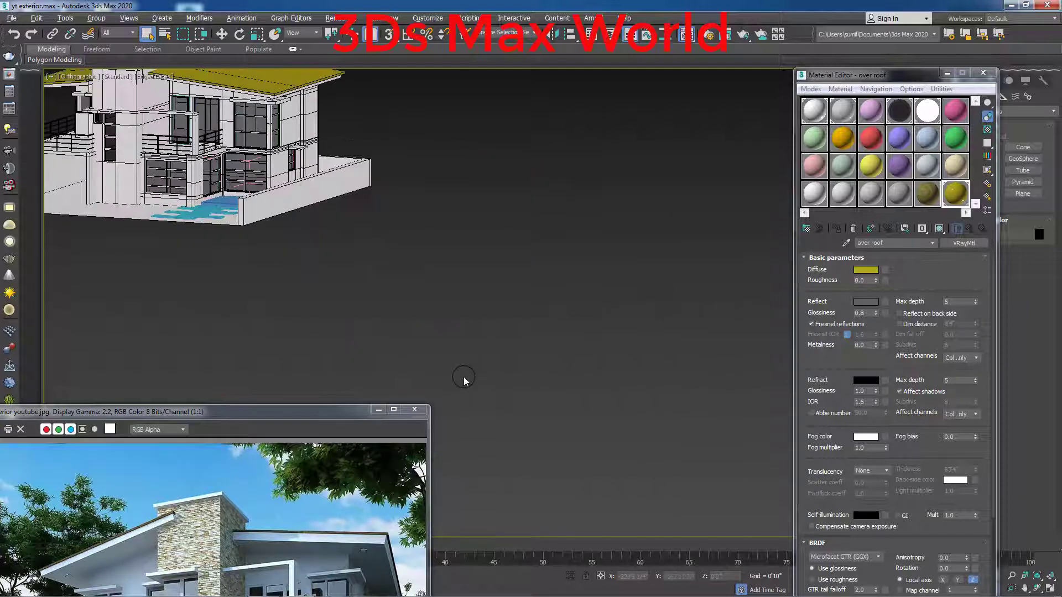
{"action": "middle_click_drag", "start_coordinate": [518, 393], "coordinate": [741, 497]}
{"action": "scroll", "coordinate": [469, 227], "scroll_direction": "up", "scroll_amount": 2}
{"action": "scroll", "coordinate": [465, 224], "scroll_direction": "up", "scroll_amount": 2}
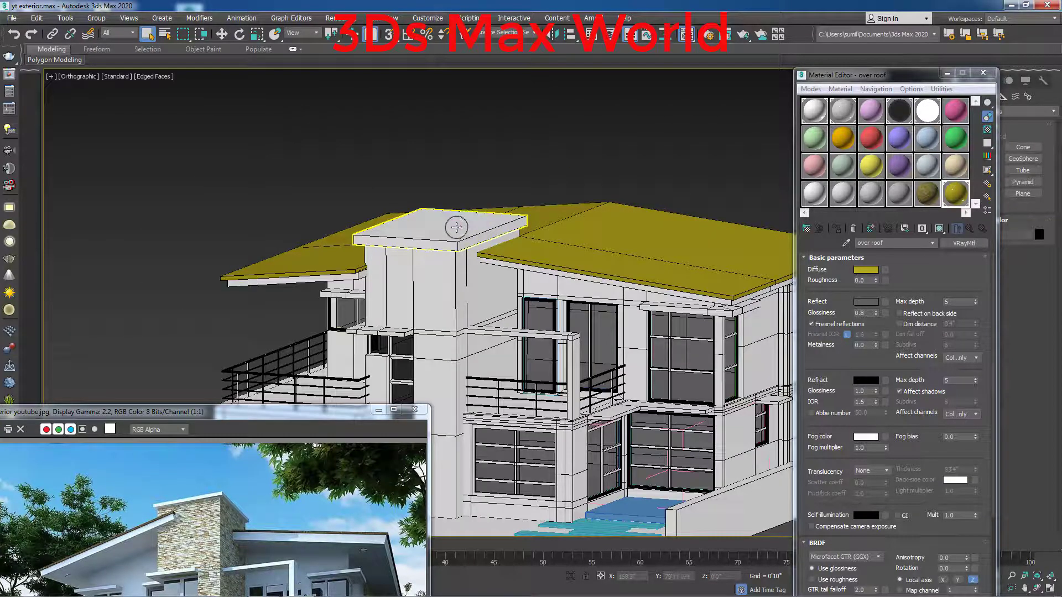
{"action": "left_click", "coordinate": [457, 224]}
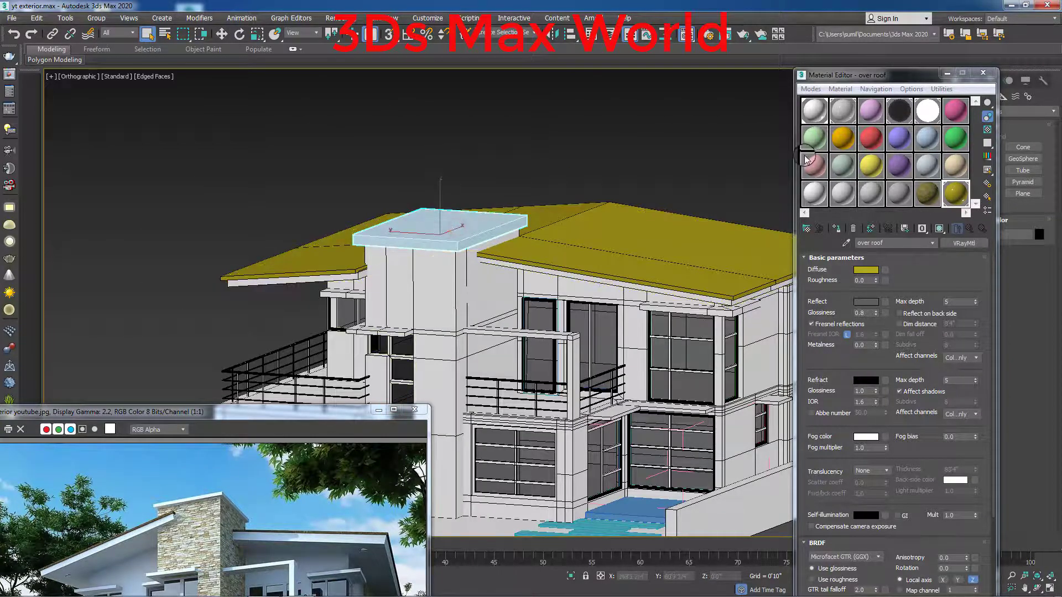
Make white Material #1 current, move the reference photo aside, and select the balcony side wall
{"action": "left_click", "coordinate": [815, 111]}
{"action": "left_click", "coordinate": [835, 229]}
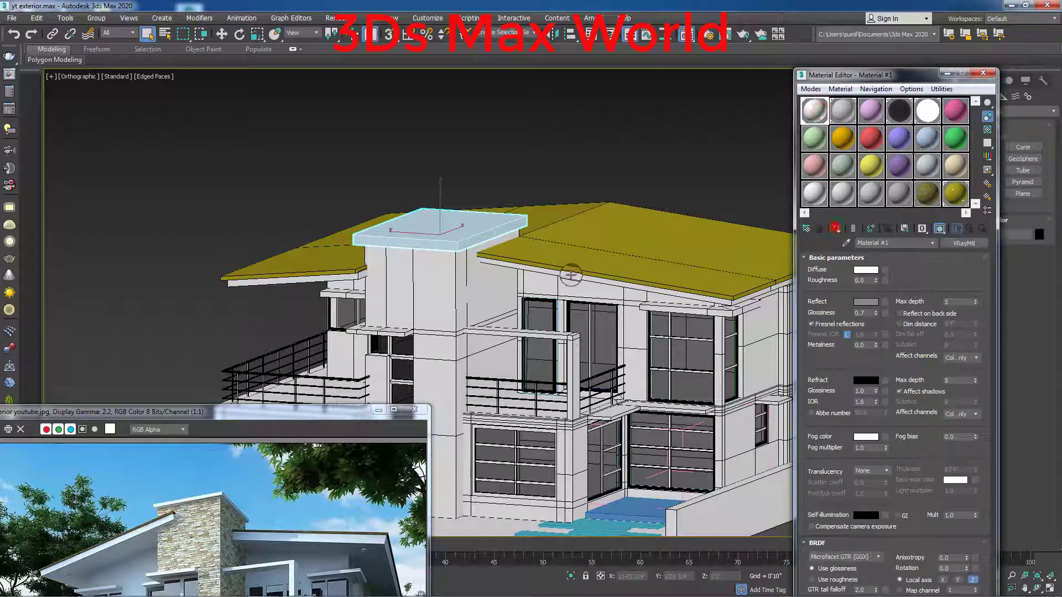
{"action": "middle_click_drag", "start_coordinate": [189, 256], "coordinate": [233, 127]}
{"action": "scroll", "coordinate": [266, 183], "scroll_direction": "up", "scroll_amount": 2}
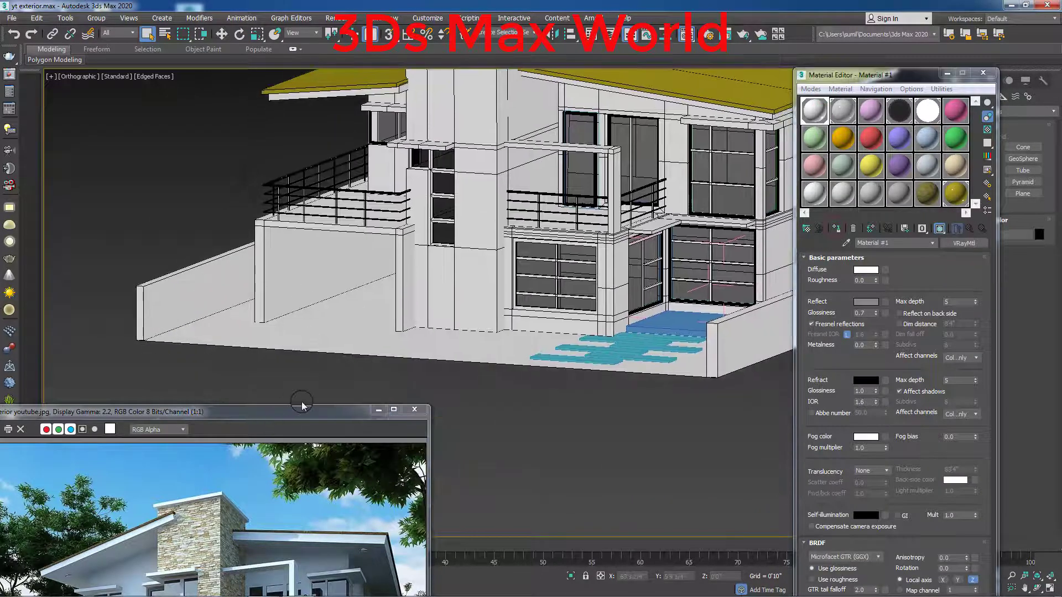
{"action": "left_click_drag", "start_coordinate": [298, 414], "coordinate": [525, 317]}
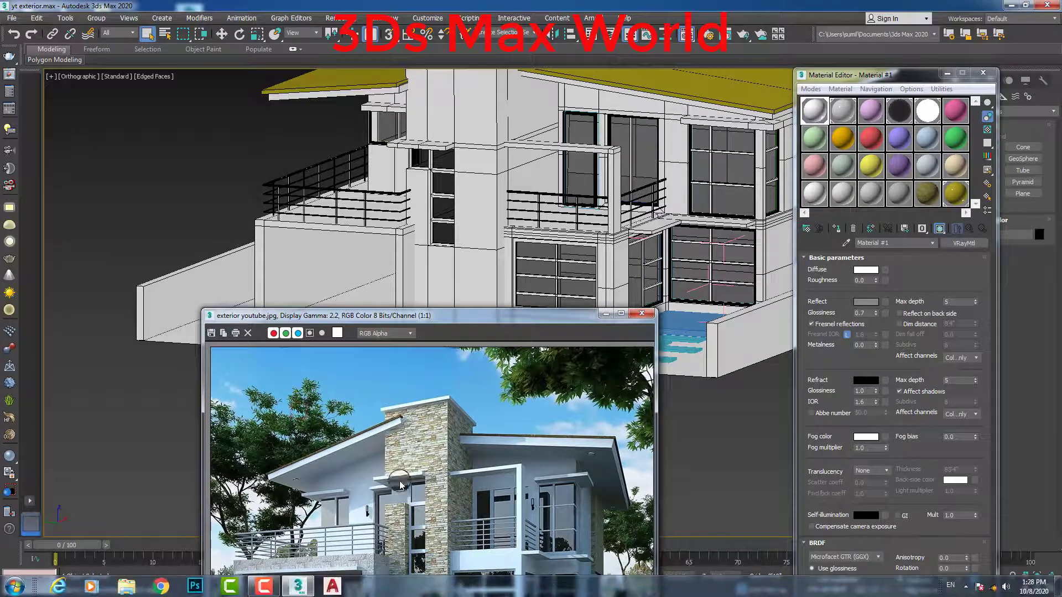
{"action": "left_click_drag", "start_coordinate": [412, 327], "coordinate": [537, 119]}
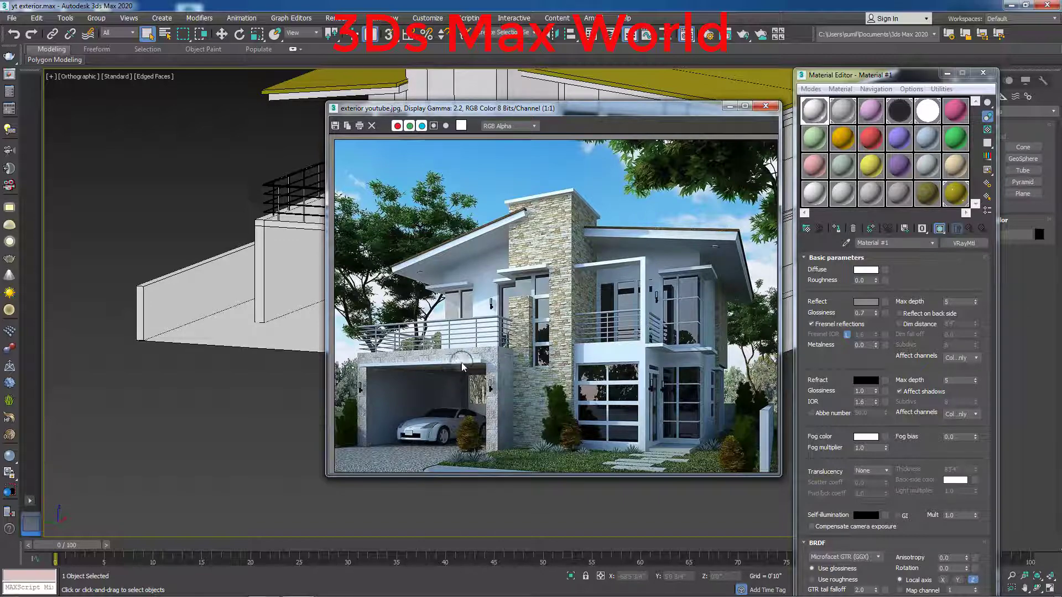
{"action": "left_click_drag", "start_coordinate": [594, 108], "coordinate": [299, 517]}
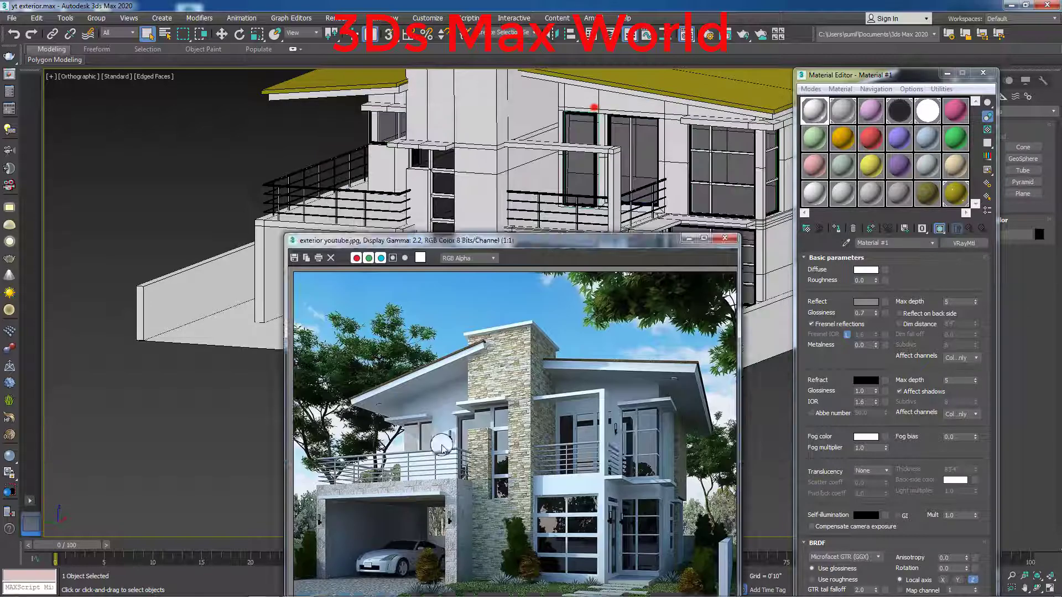
{"action": "left_click", "coordinate": [403, 256]}
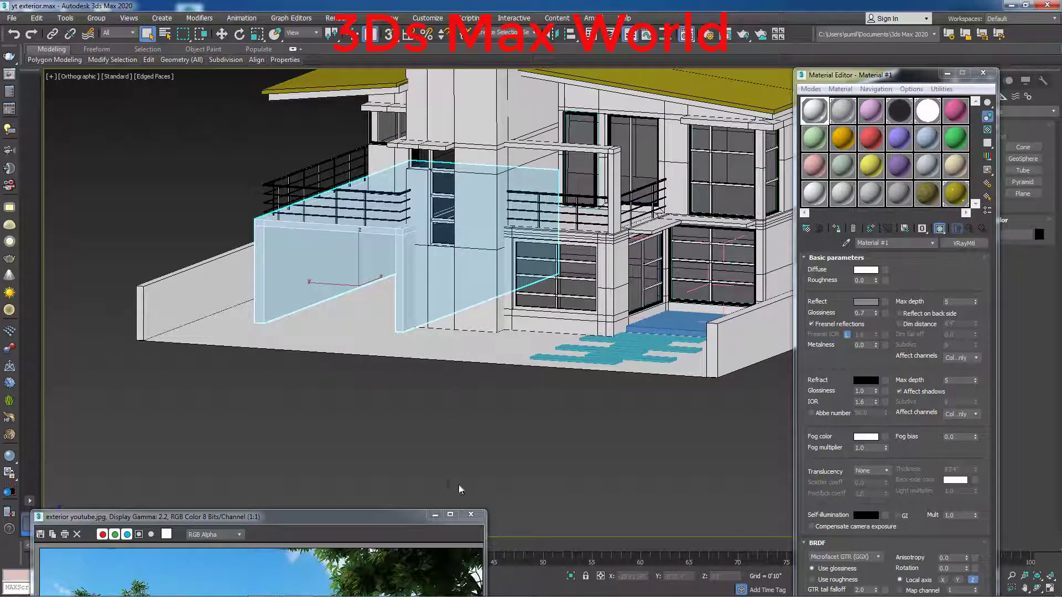
Select the wall and balcony object and frame it in the Top view
{"action": "left_click_drag", "start_coordinate": [400, 522], "coordinate": [534, 210]}
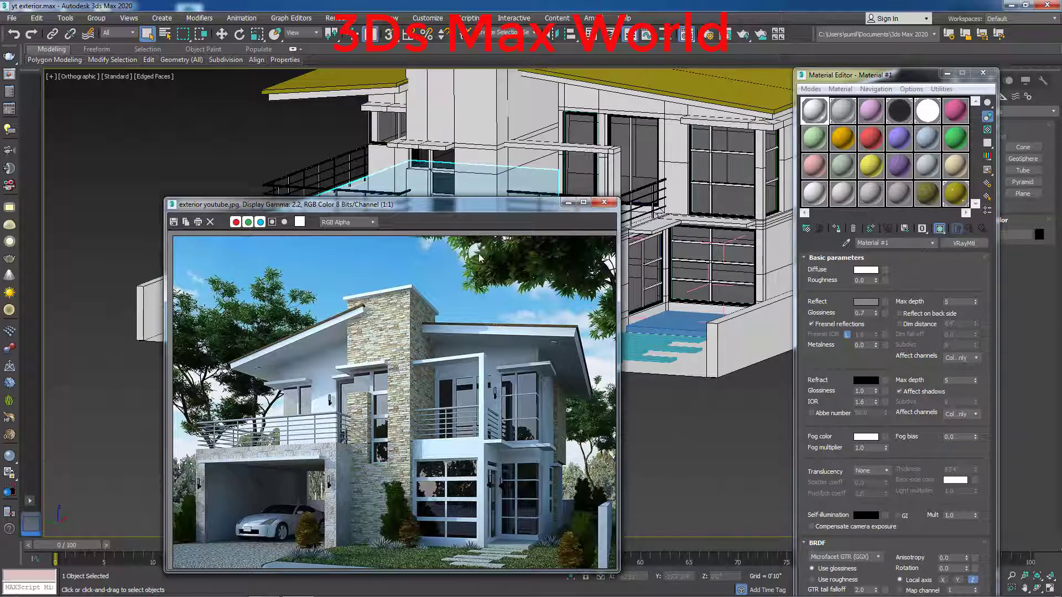
{"action": "left_click_drag", "start_coordinate": [474, 204], "coordinate": [474, 472]}
{"action": "left_click", "coordinate": [460, 371]}
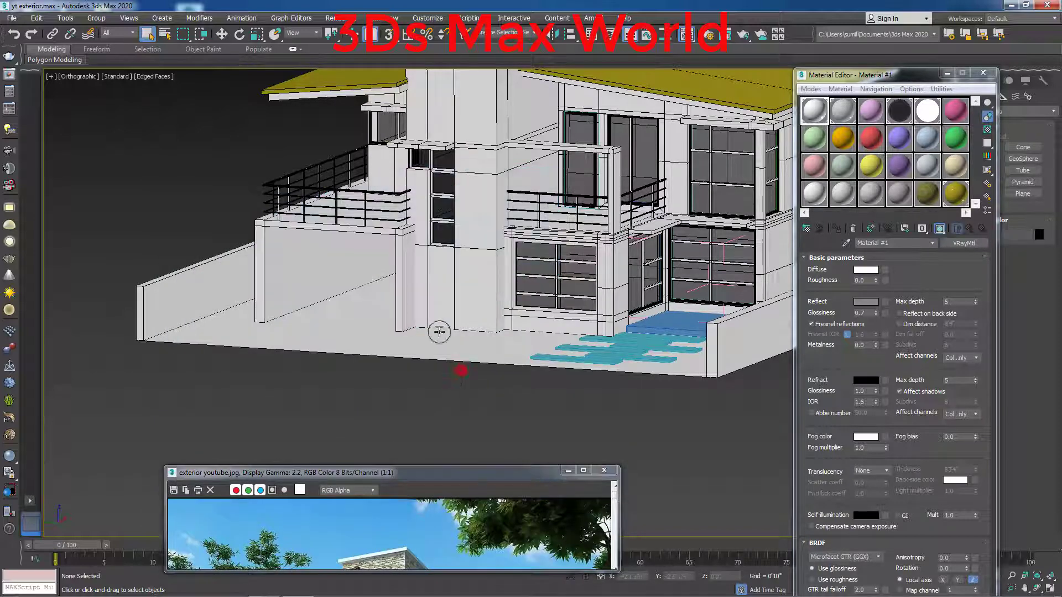
{"action": "left_click", "coordinate": [397, 274]}
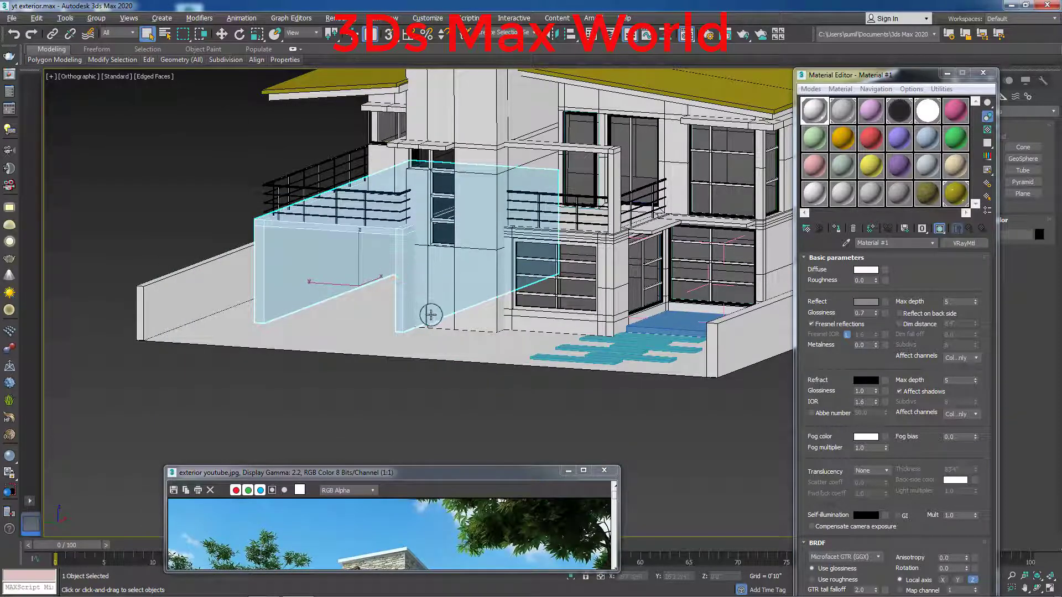
{"action": "key", "text": "z"}
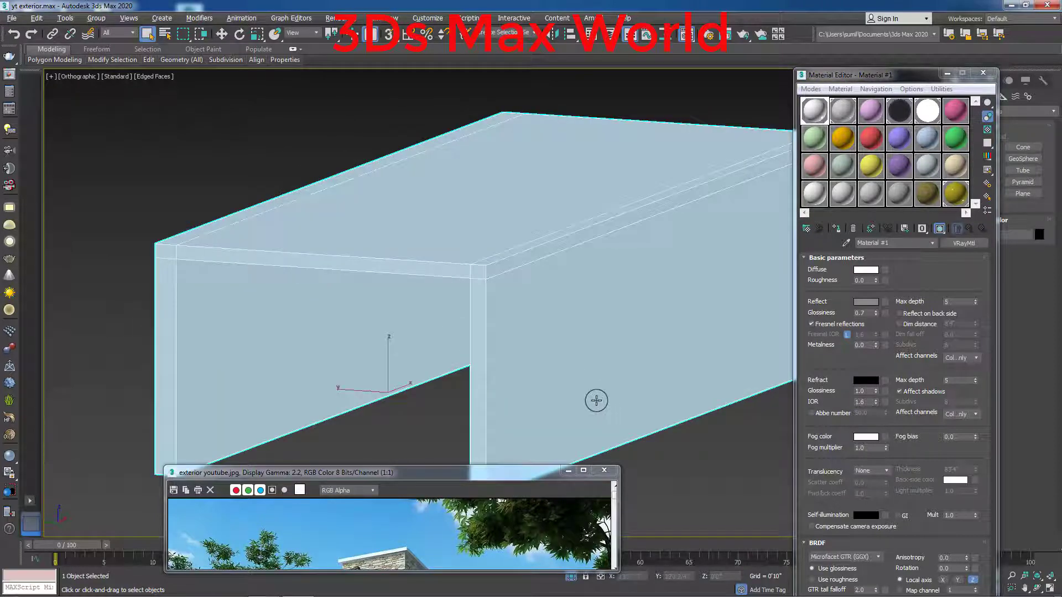
{"action": "key", "text": "t"}
{"action": "key", "text": "z"}
{"action": "scroll", "coordinate": [564, 385], "scroll_direction": "down", "scroll_amount": 2}
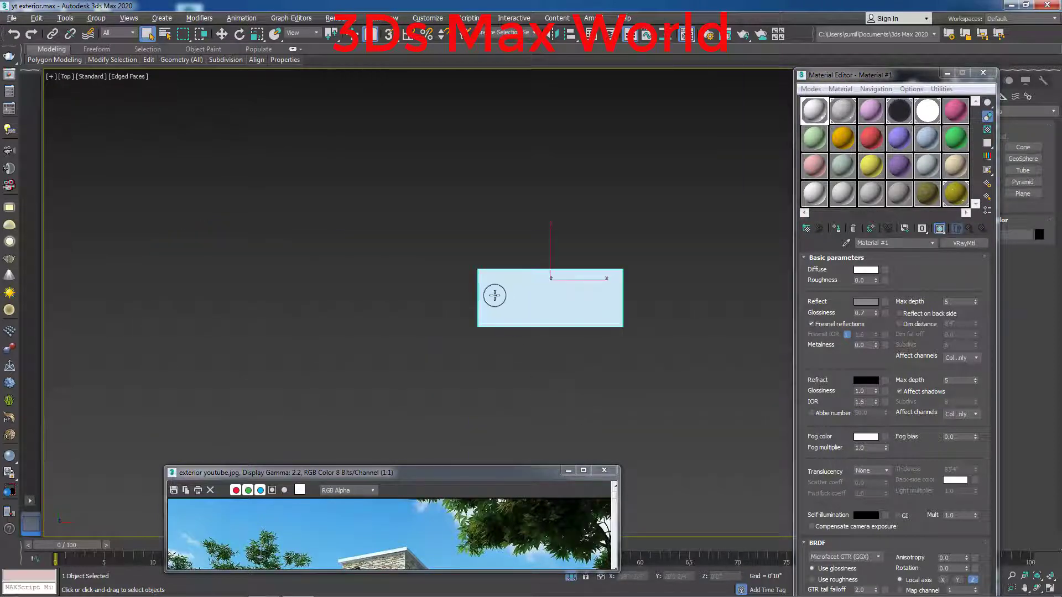
Draw box Box040 over the carport wall outline in wireframe, then orbit to view it
{"action": "left_click_drag", "start_coordinate": [857, 75], "coordinate": [826, 331]}
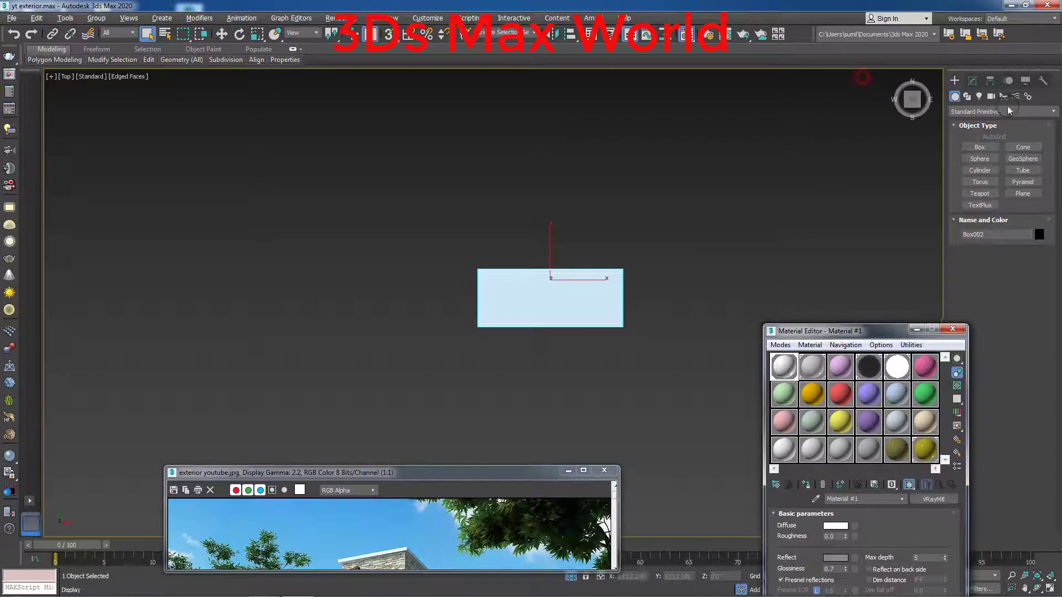
{"action": "left_click", "coordinate": [979, 147]}
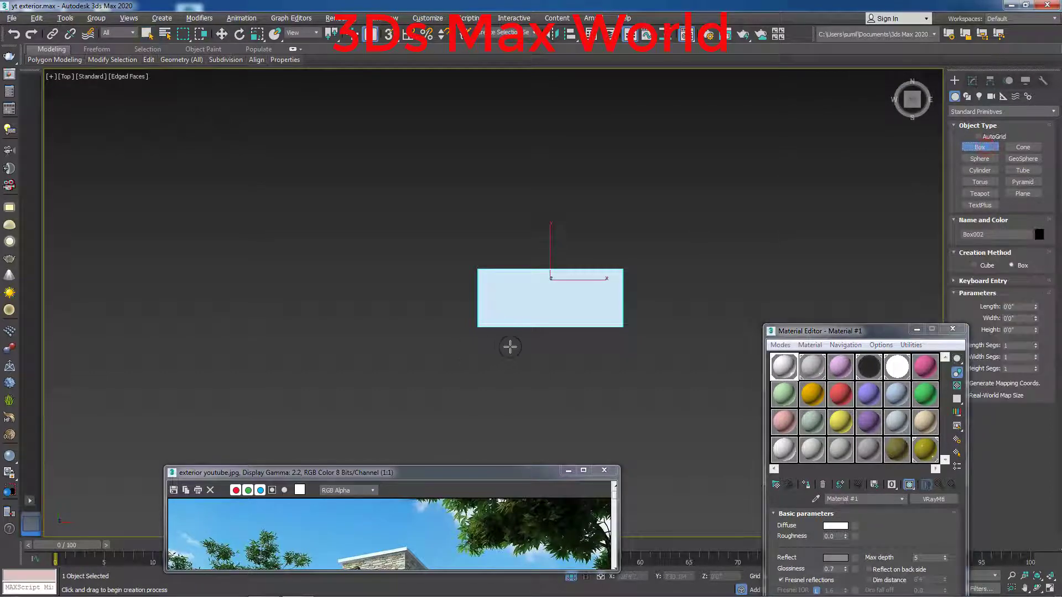
{"action": "key", "text": "F3"}
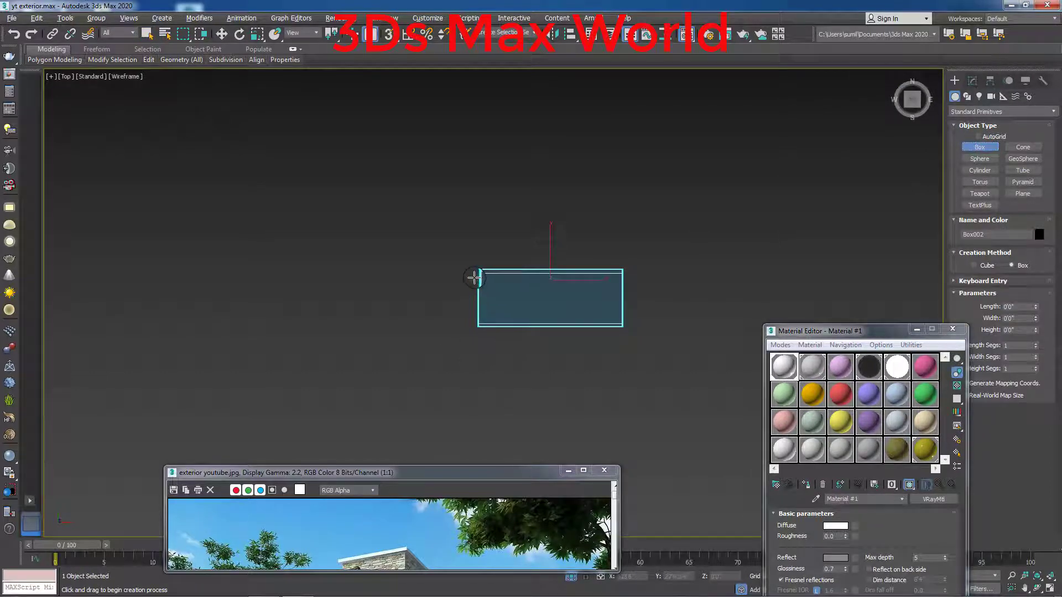
{"action": "scroll", "coordinate": [493, 278], "scroll_direction": "up", "scroll_amount": 5}
{"action": "middle_click_drag", "start_coordinate": [472, 270], "coordinate": [304, 249]}
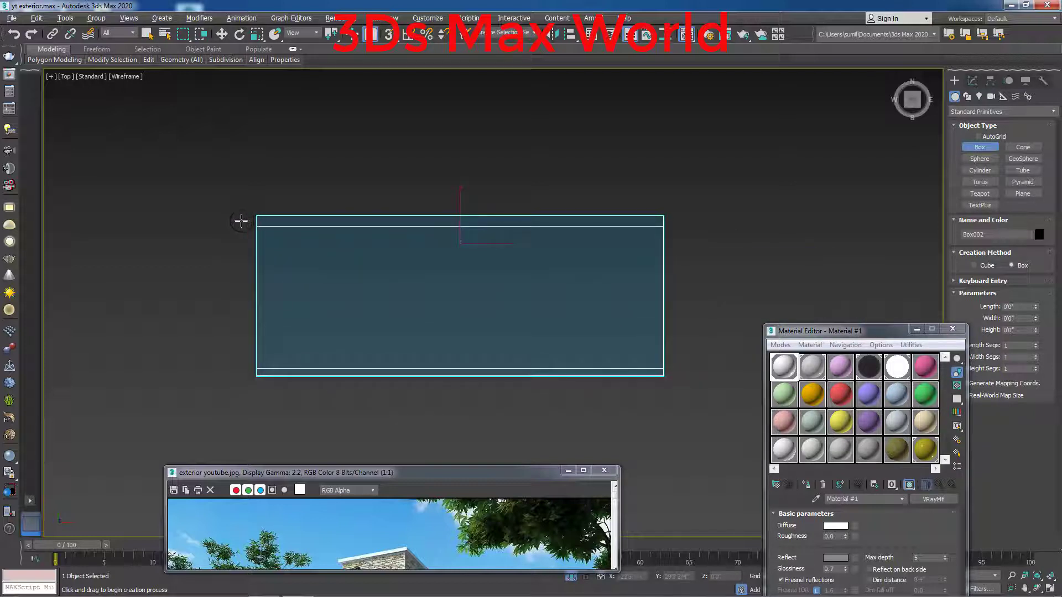
{"action": "mouse_move", "coordinate": [242, 222]}
{"action": "left_mouse_down"}
{"action": "mouse_move", "coordinate": [659, 363]}
{"action": "mouse_move", "coordinate": [660, 374]}
{"action": "left_mouse_up"}
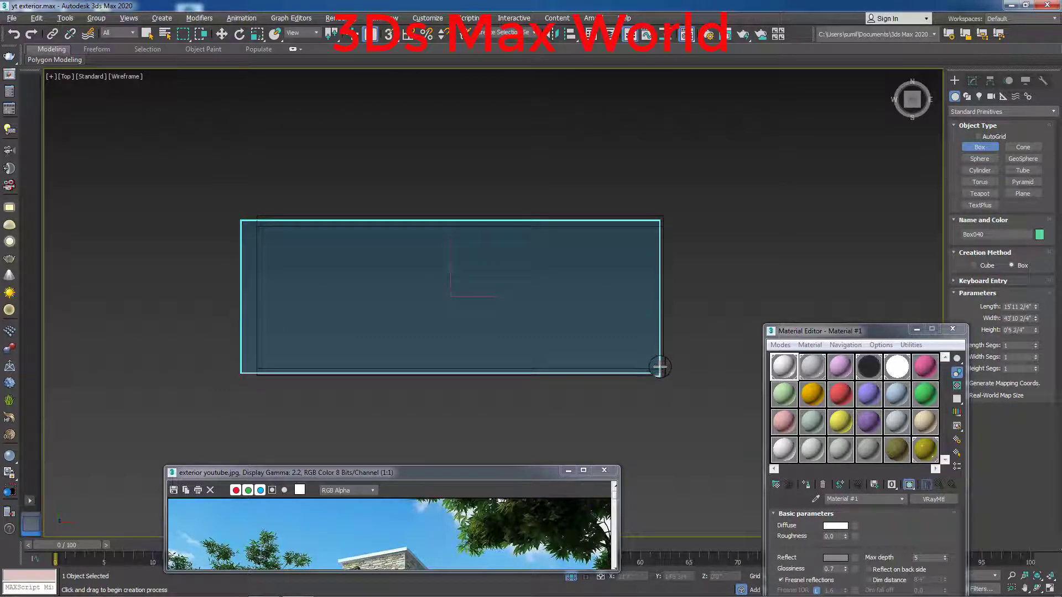
{"action": "right_click", "coordinate": [691, 469]}
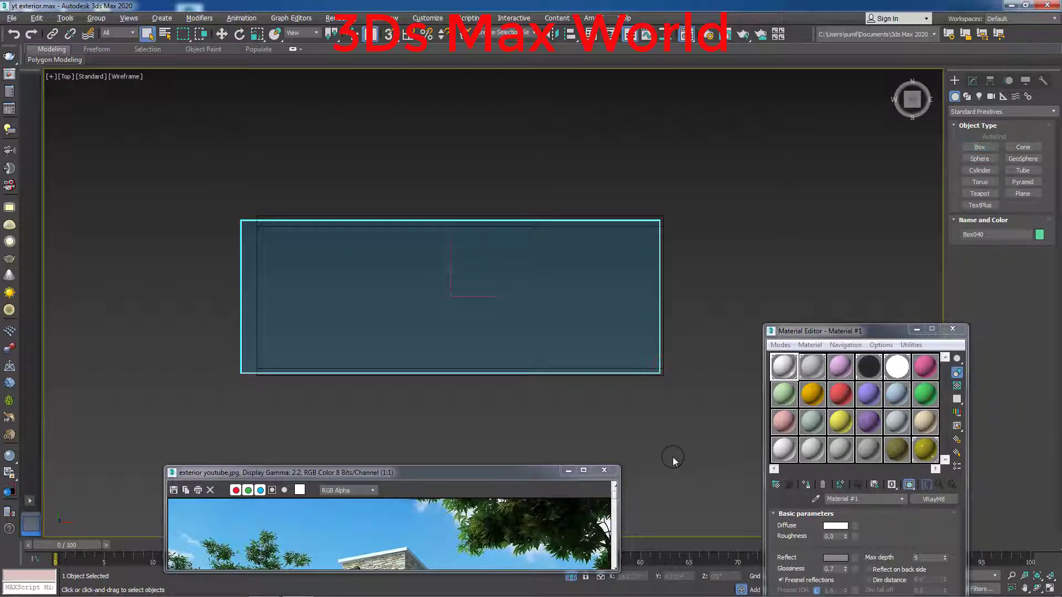
{"action": "mouse_move", "coordinate": [676, 446]}
{"action": "middle_mouse_down", "text": "alt"}
{"action": "mouse_move", "coordinate": [707, 377]}
{"action": "mouse_move", "coordinate": [742, 366]}
{"action": "mouse_move", "coordinate": [515, 495]}
{"action": "middle_mouse_up", "text": "alt"}
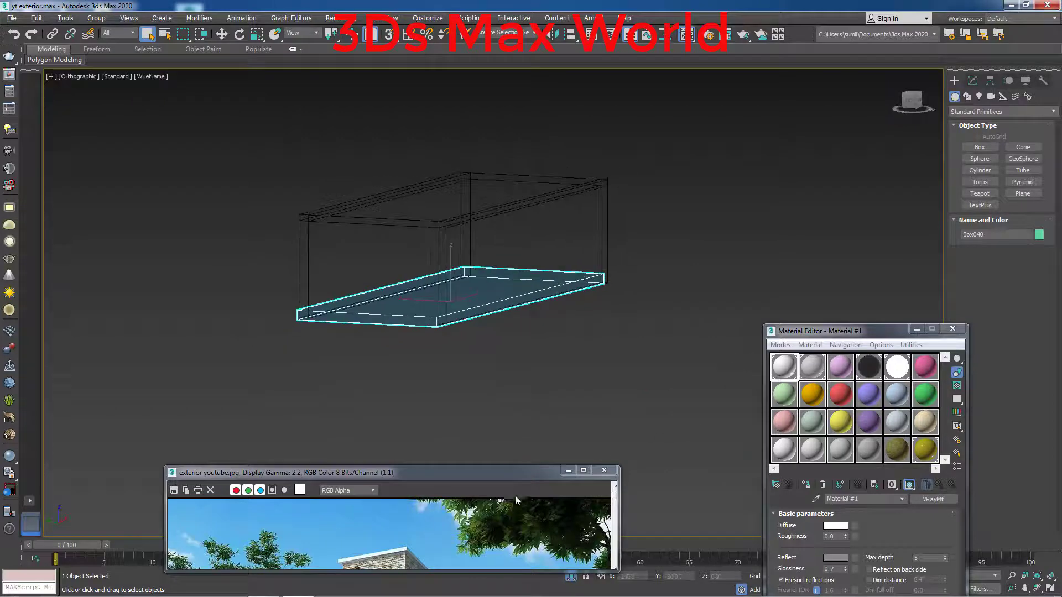
Resize the reference photo and reduce Box040's height to 0'7 2/4"
{"action": "left_click_drag", "start_coordinate": [514, 473], "coordinate": [900, 274]}
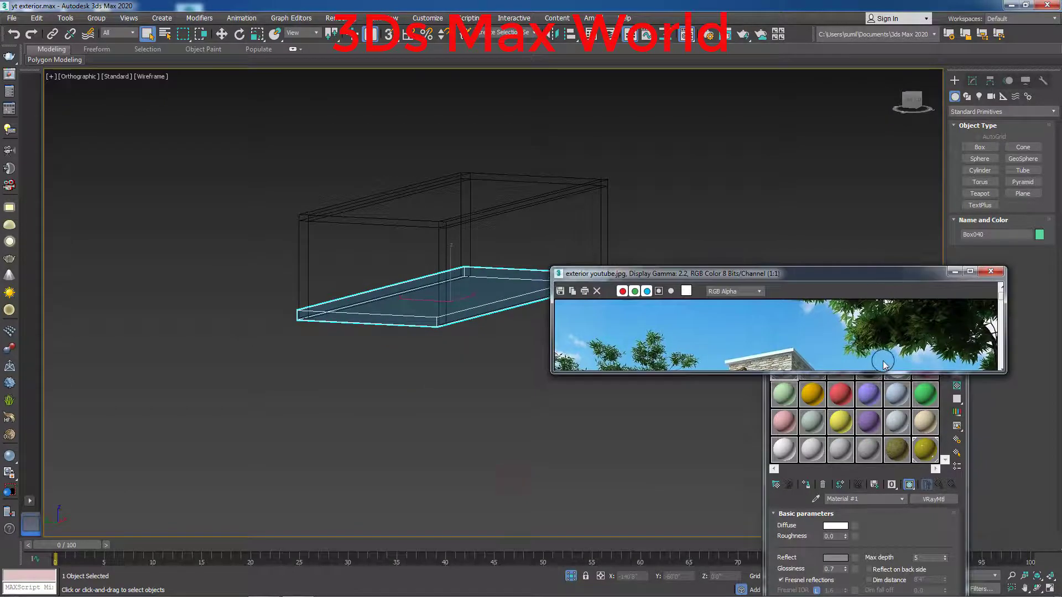
{"action": "left_click_drag", "start_coordinate": [1000, 369], "coordinate": [1059, 565]}
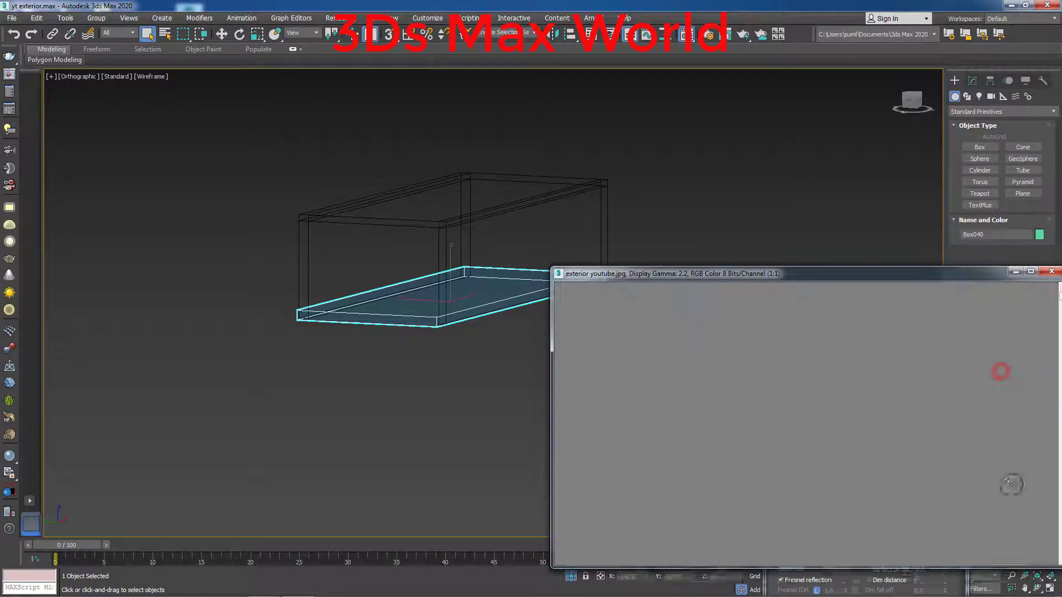
{"action": "left_click_drag", "start_coordinate": [936, 272], "coordinate": [936, 202]}
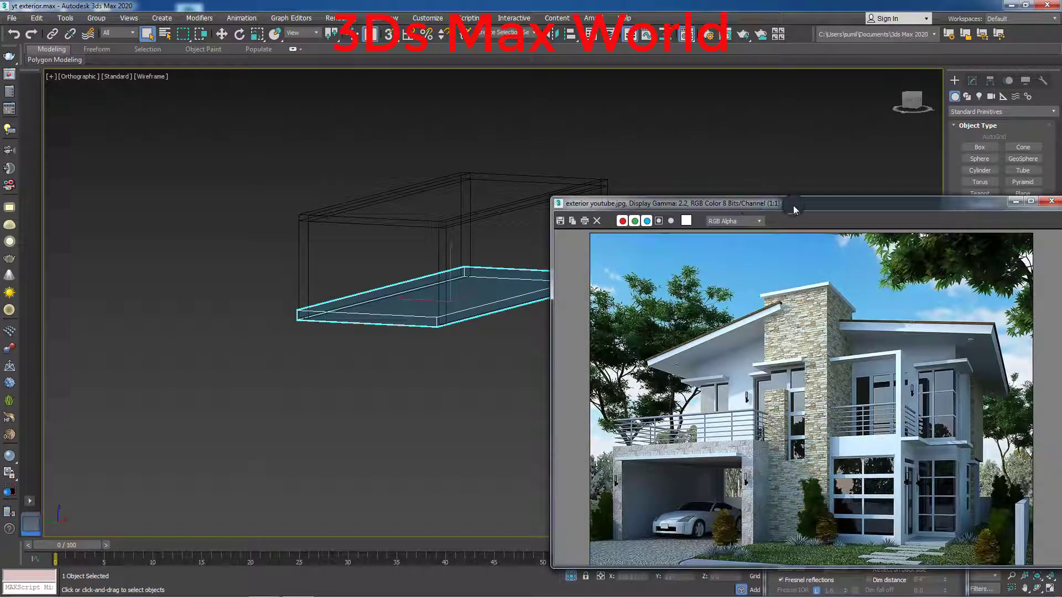
{"action": "left_click_drag", "start_coordinate": [799, 204], "coordinate": [814, 327]}
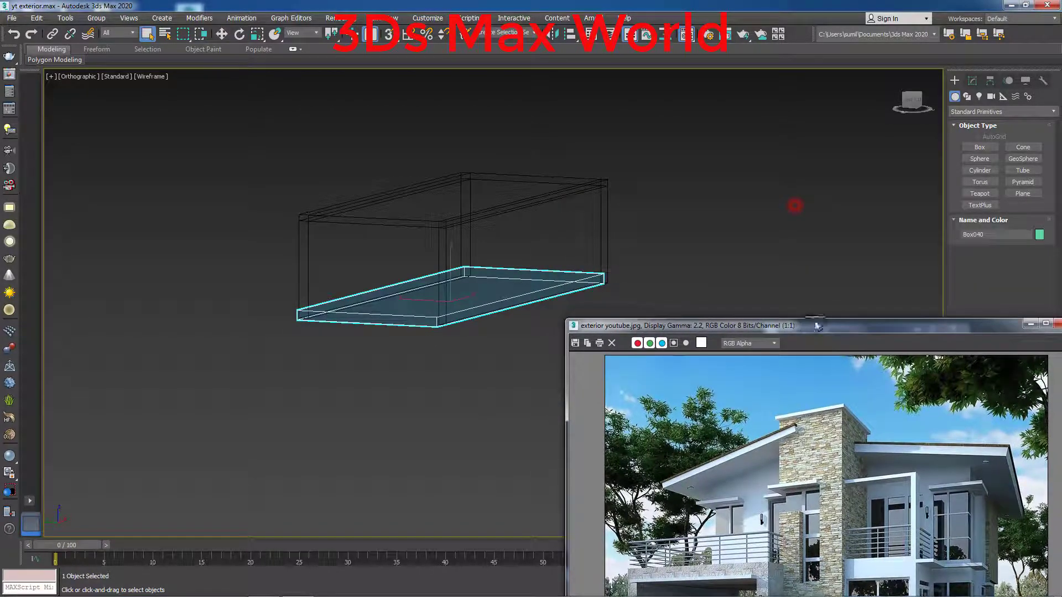
{"action": "left_click", "coordinate": [971, 81]}
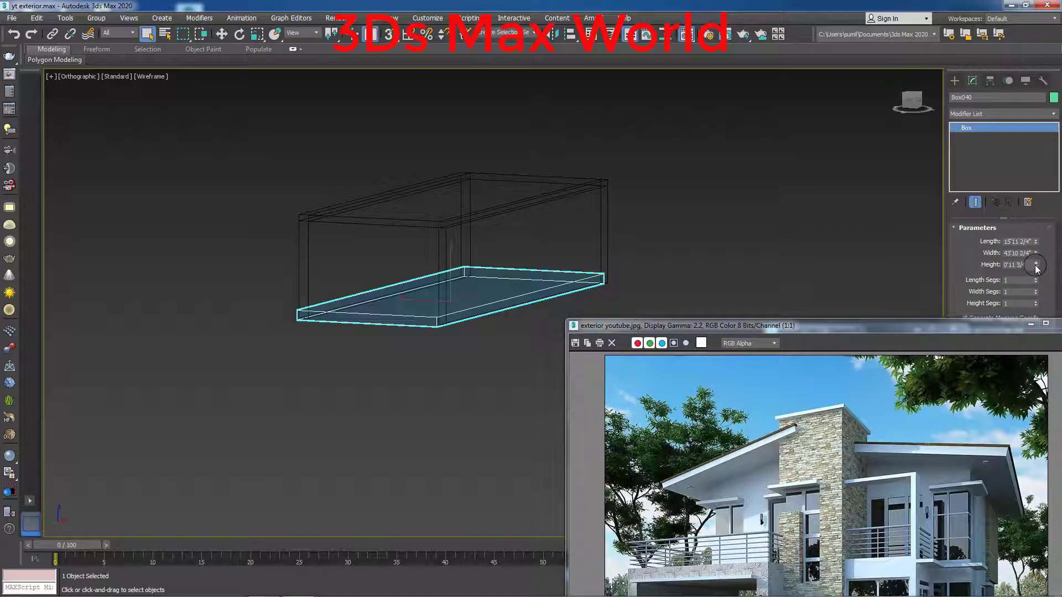
{"action": "left_click_drag", "start_coordinate": [1035, 268], "coordinate": [1040, 285]}
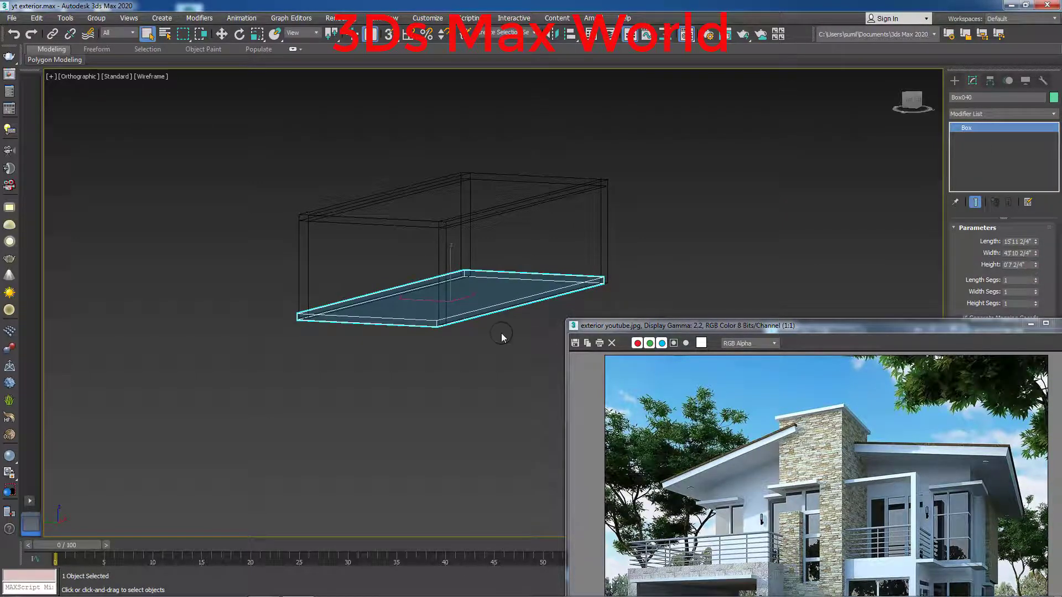
Raise the slab in the Left view so it sits on the carport wall tops
{"action": "key", "text": "l"}
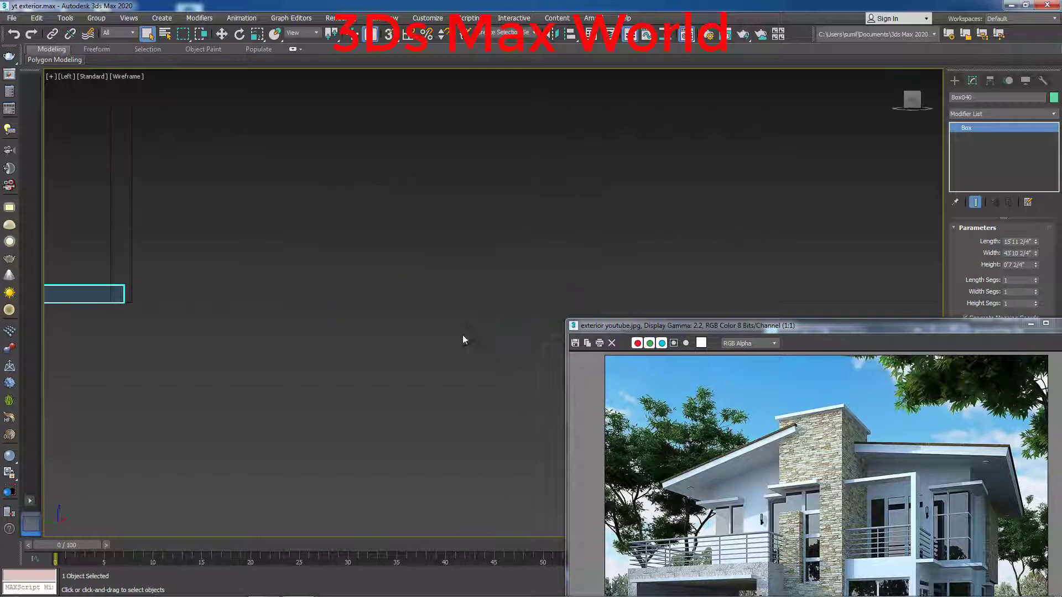
{"action": "scroll", "coordinate": [446, 369], "scroll_direction": "down", "scroll_amount": 5}
{"action": "key", "text": "w"}
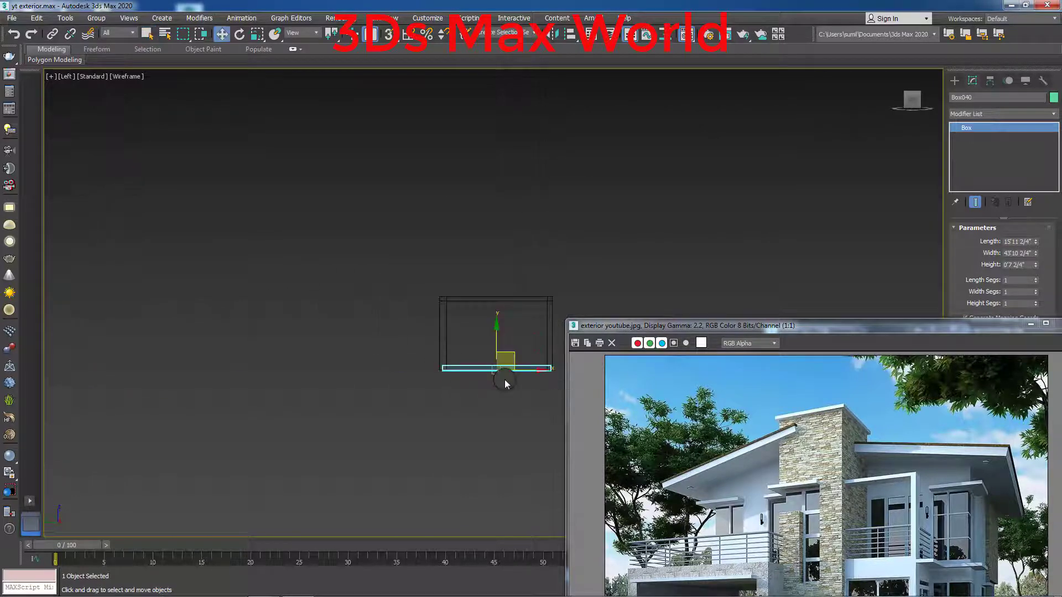
{"action": "left_click_drag", "start_coordinate": [498, 346], "coordinate": [503, 284]}
{"action": "scroll", "coordinate": [500, 305], "scroll_direction": "up", "scroll_amount": 3}
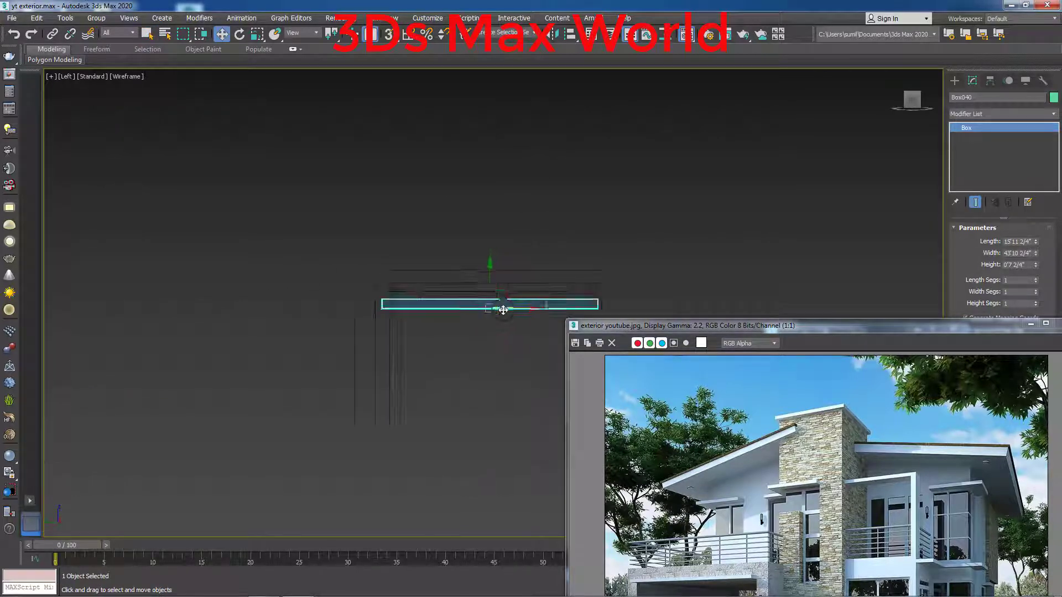
{"action": "scroll", "coordinate": [487, 304], "scroll_direction": "up", "scroll_amount": 2}
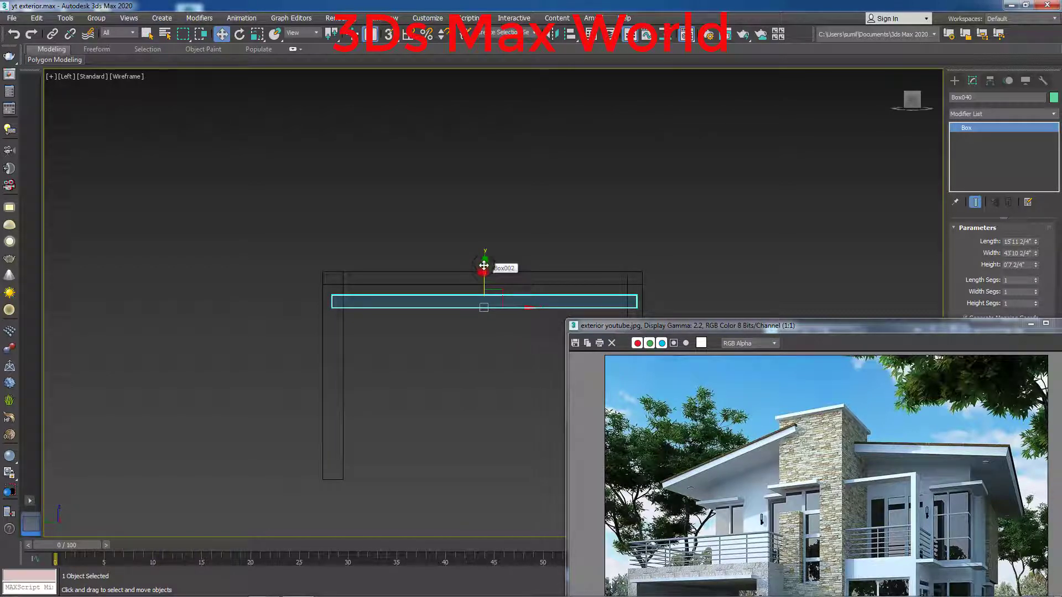
{"action": "left_click_drag", "start_coordinate": [484, 265], "coordinate": [485, 251]}
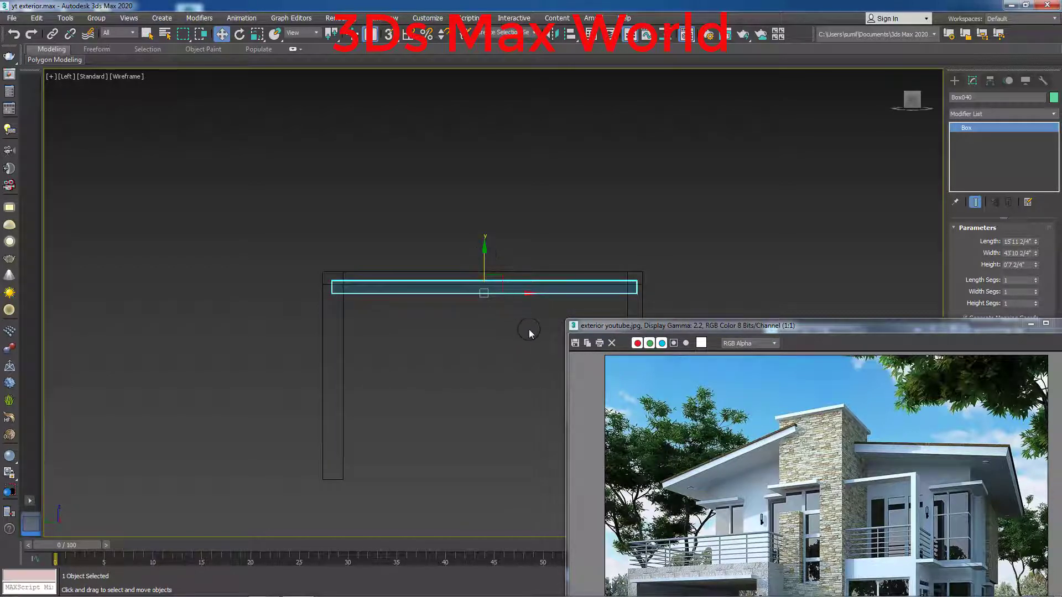
{"action": "middle_click_drag", "start_coordinate": [529, 331], "coordinate": [474, 303]}
{"action": "scroll", "coordinate": [481, 324], "scroll_direction": "up", "scroll_amount": 2}
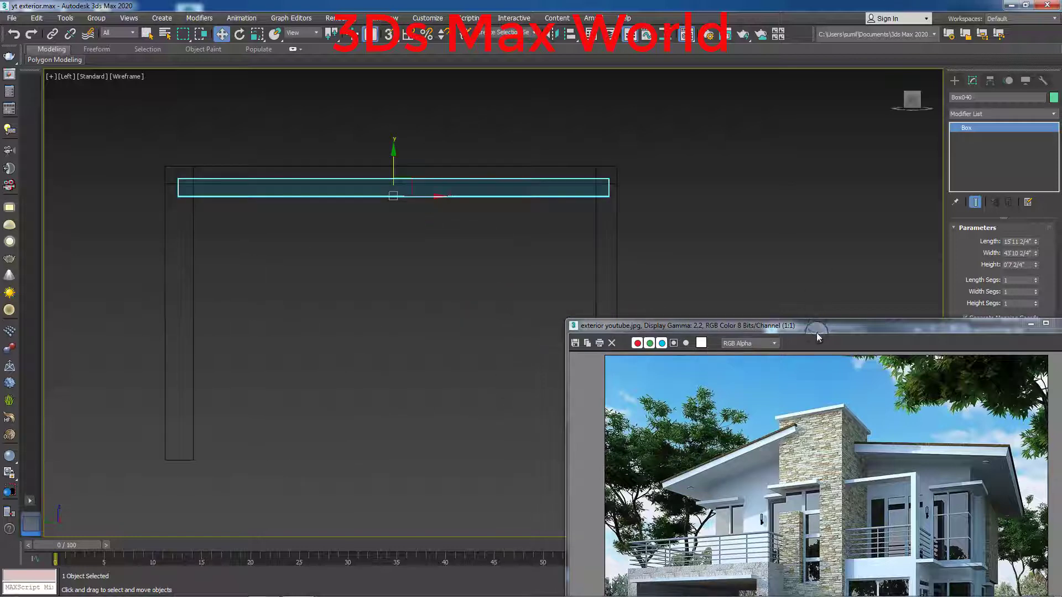
{"action": "key", "text": "m"}
{"action": "left_click_drag", "start_coordinate": [817, 336], "coordinate": [209, 329]}
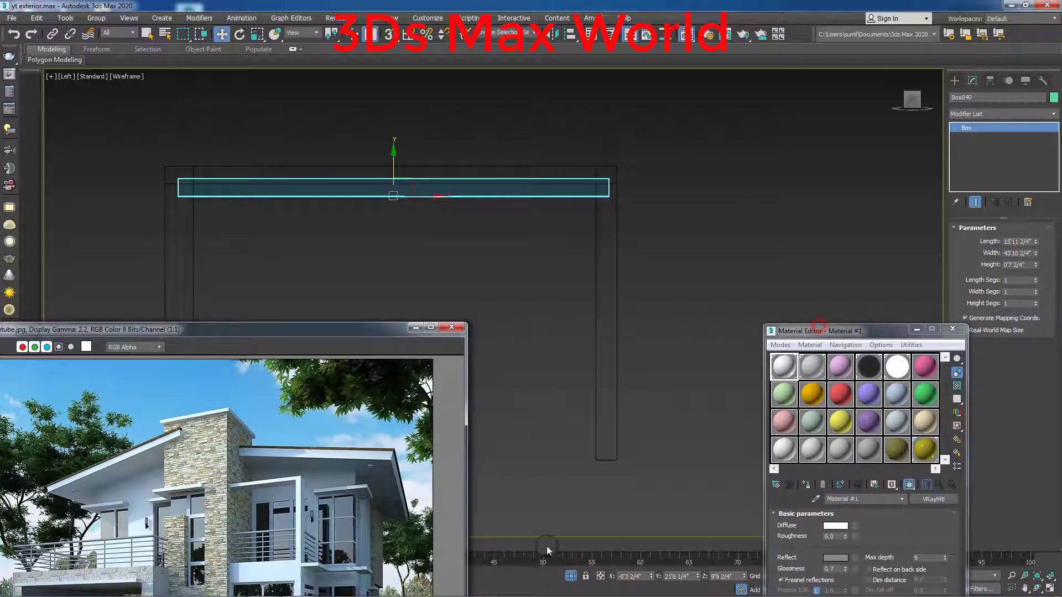
Exit Isolate mode, switch to shaded view and orbit to a 3D view of the house
{"action": "left_click", "coordinate": [572, 580]}
{"action": "left_click", "coordinate": [605, 480]}
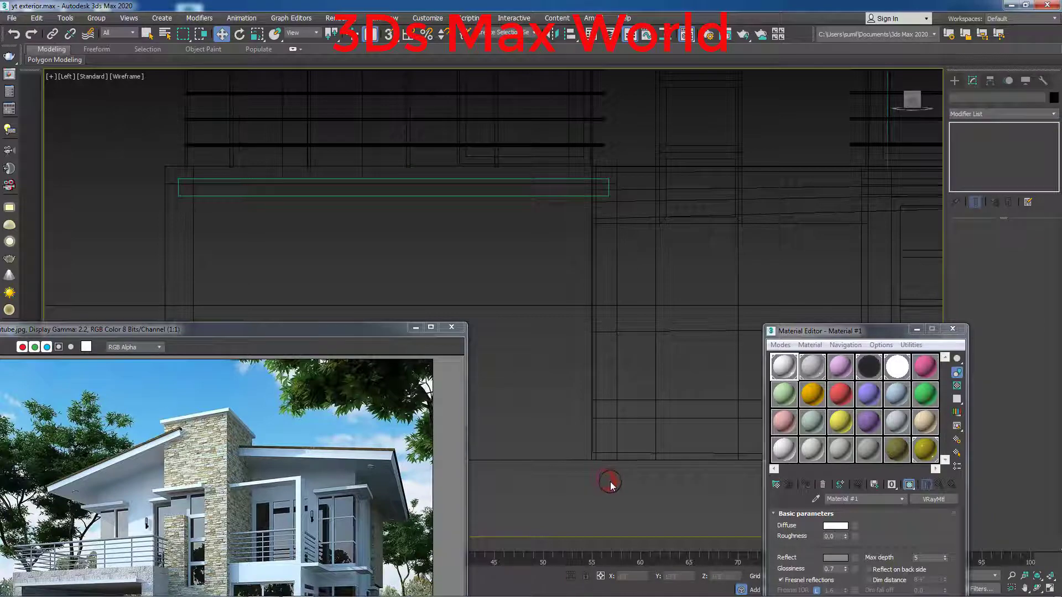
{"action": "key", "text": "F3"}
{"action": "scroll", "coordinate": [610, 484], "scroll_direction": "down", "scroll_amount": 4}
{"action": "scroll", "coordinate": [619, 484], "scroll_direction": "down", "scroll_amount": 3}
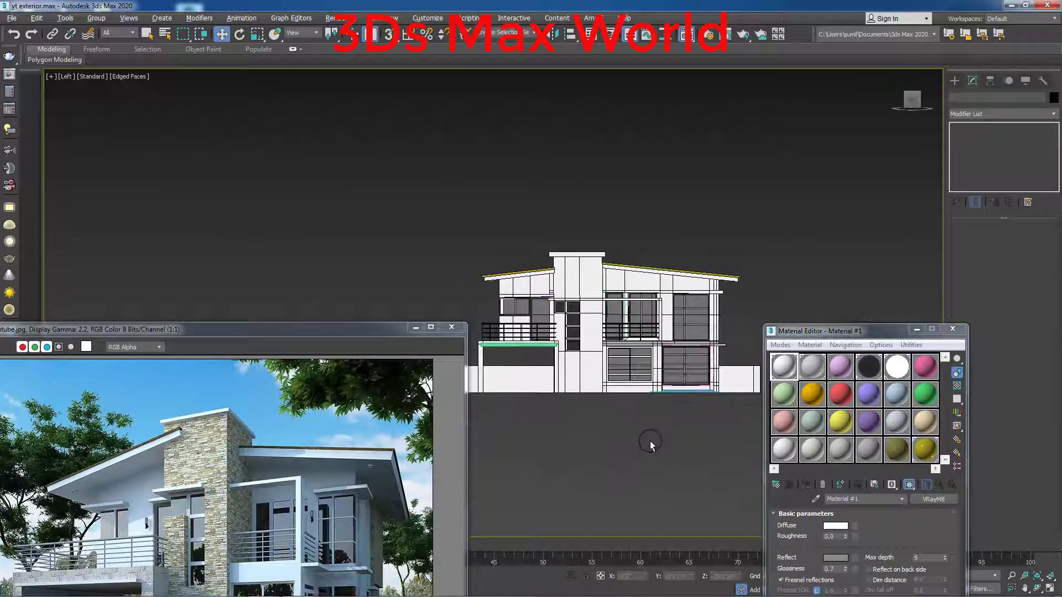
{"action": "middle_click_drag", "start_coordinate": [649, 440], "coordinate": [603, 331], "text": "alt"}
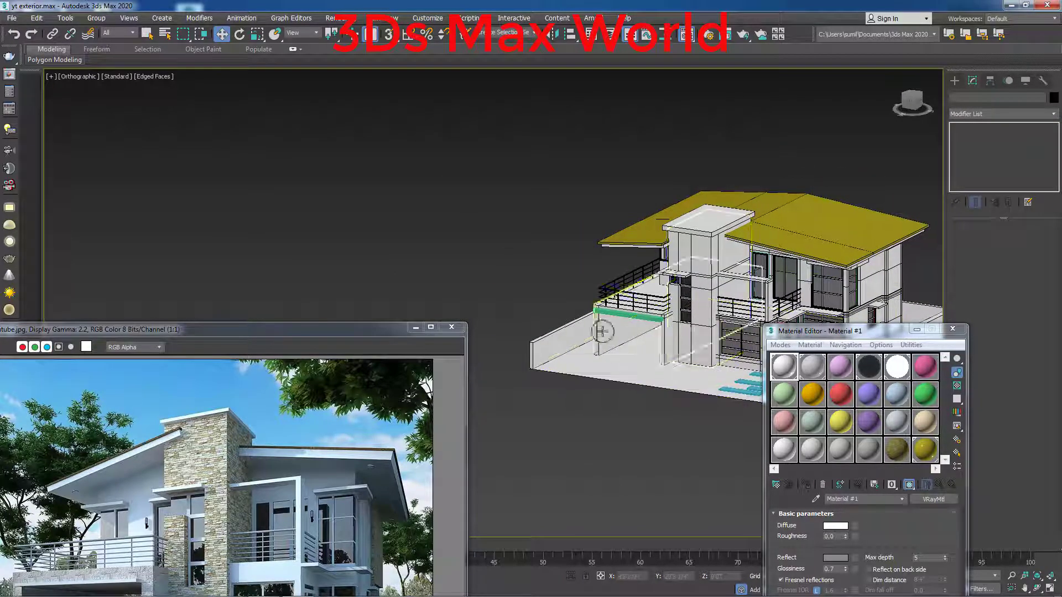
{"action": "scroll", "coordinate": [603, 331], "scroll_direction": "up", "scroll_amount": 5}
{"action": "middle_click_drag", "start_coordinate": [691, 326], "coordinate": [621, 294]}
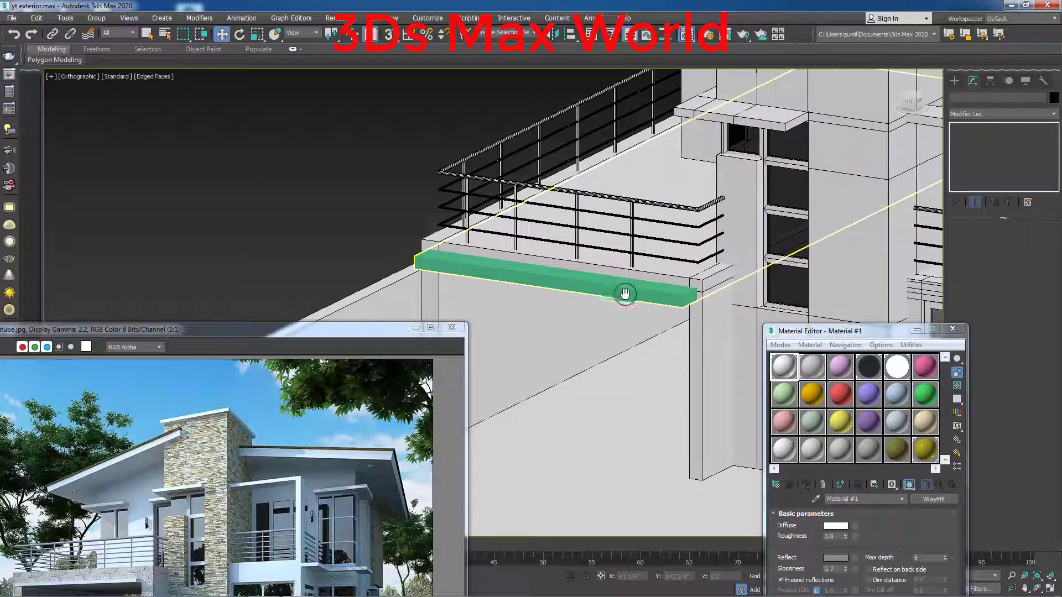
Lower carport slab Box040's height to 0'4 2/4" and assign it the white Material #1
{"action": "left_click", "coordinate": [656, 297]}
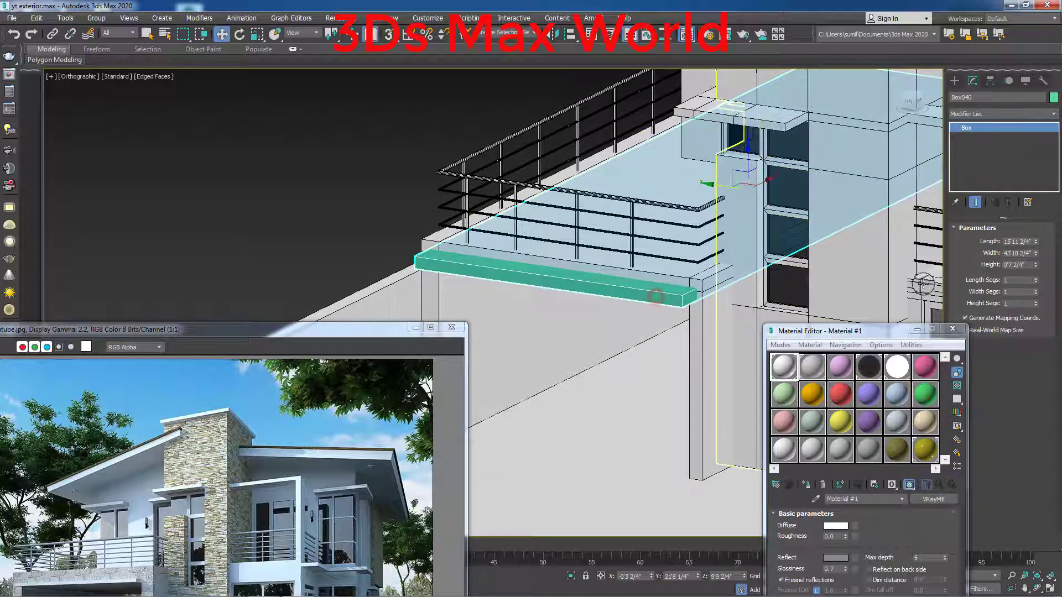
{"action": "left_click_drag", "start_coordinate": [1035, 266], "coordinate": [1036, 285]}
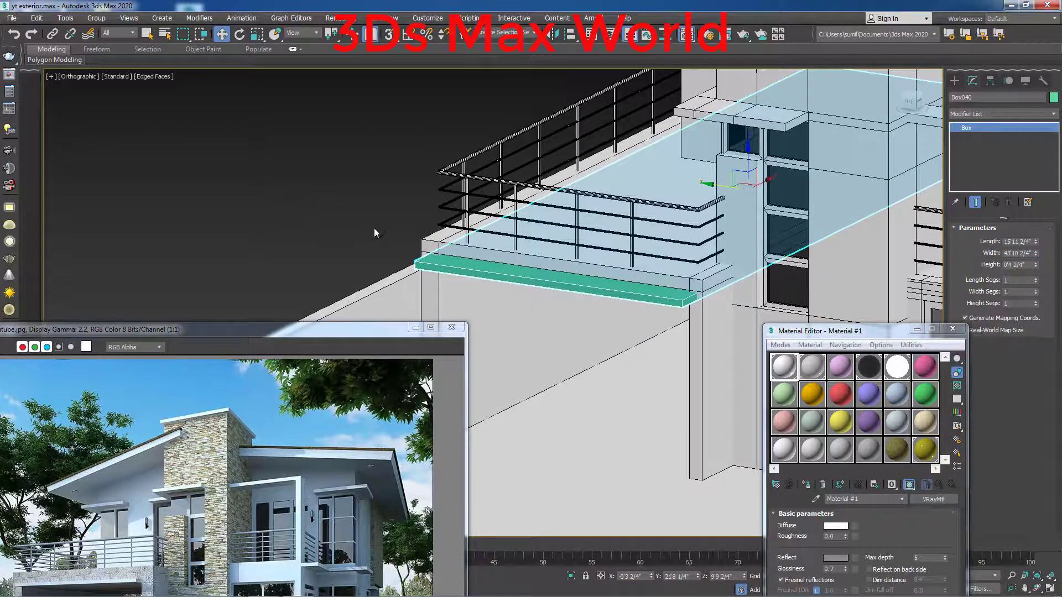
{"action": "mouse_move", "coordinate": [784, 366]}
{"action": "left_mouse_down"}
{"action": "mouse_move", "coordinate": [261, 208]}
{"action": "mouse_move", "coordinate": [484, 270]}
{"action": "left_mouse_up"}
{"action": "left_click", "coordinate": [807, 486]}
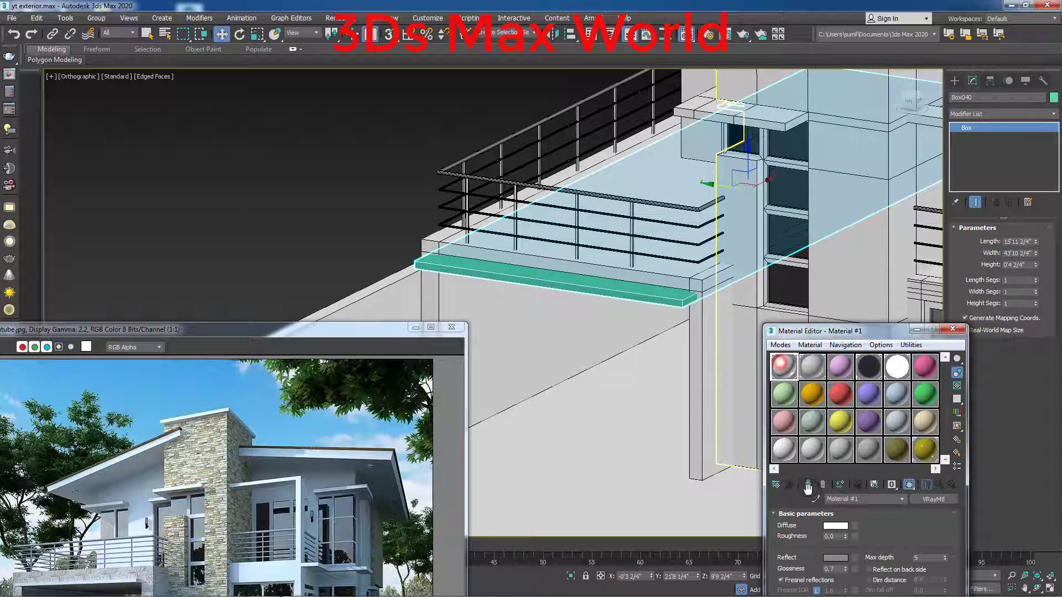
{"action": "left_click", "coordinate": [355, 207]}
{"action": "scroll", "coordinate": [356, 206], "scroll_direction": "down", "scroll_amount": 3}
{"action": "scroll", "coordinate": [372, 215], "scroll_direction": "down", "scroll_amount": 5}
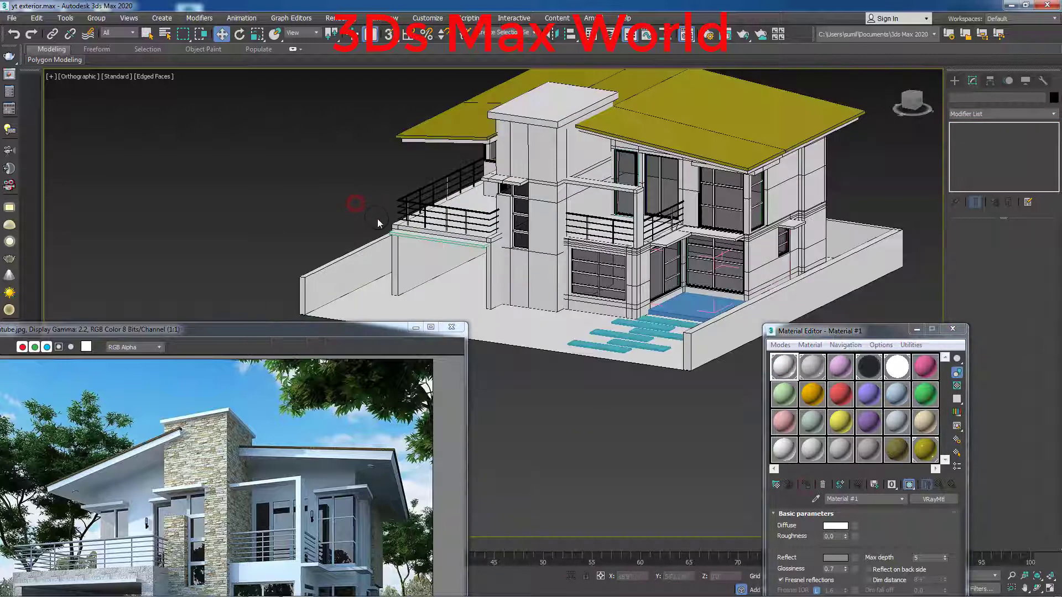
{"action": "left_click", "coordinate": [462, 246]}
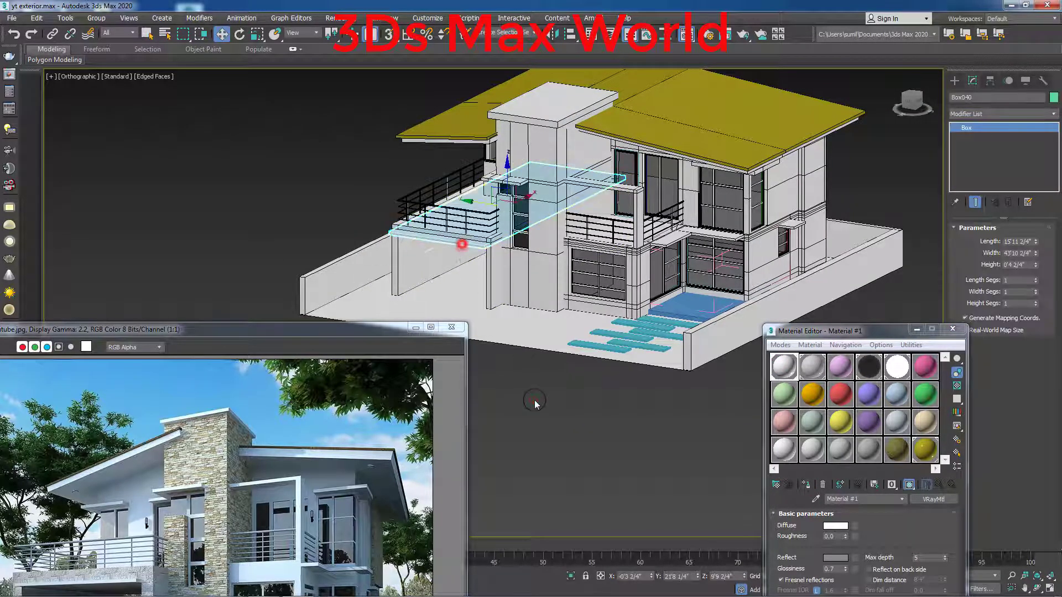
{"action": "left_click", "coordinate": [534, 399]}
{"action": "mouse_move", "coordinate": [606, 399]}
{"action": "middle_mouse_down"}
{"action": "mouse_move", "coordinate": [558, 372]}
{"action": "mouse_move", "coordinate": [616, 356]}
{"action": "mouse_move", "coordinate": [459, 422]}
{"action": "middle_mouse_up"}
{"action": "scroll", "coordinate": [616, 348], "scroll_direction": "up", "scroll_amount": 2}
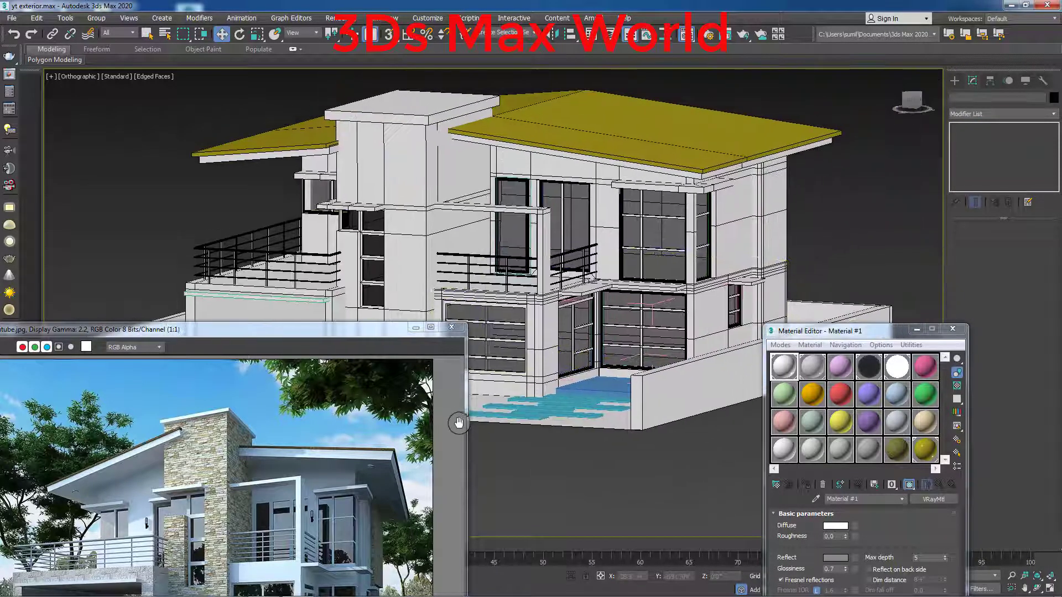
{"action": "left_click_drag", "start_coordinate": [362, 330], "coordinate": [404, 488]}
{"action": "left_click", "coordinate": [436, 208]}
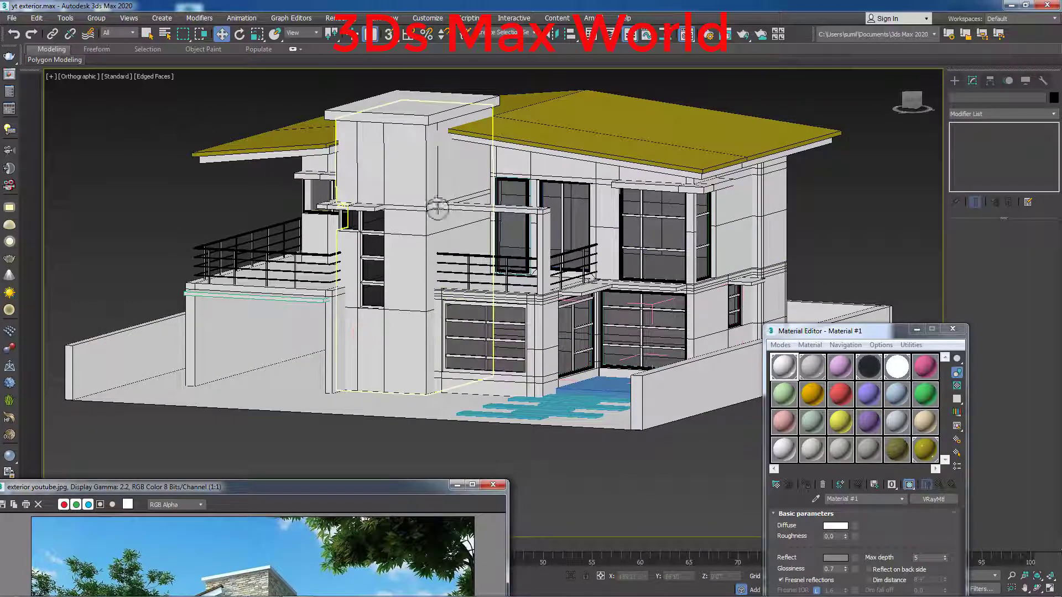
{"action": "left_click", "coordinate": [443, 416]}
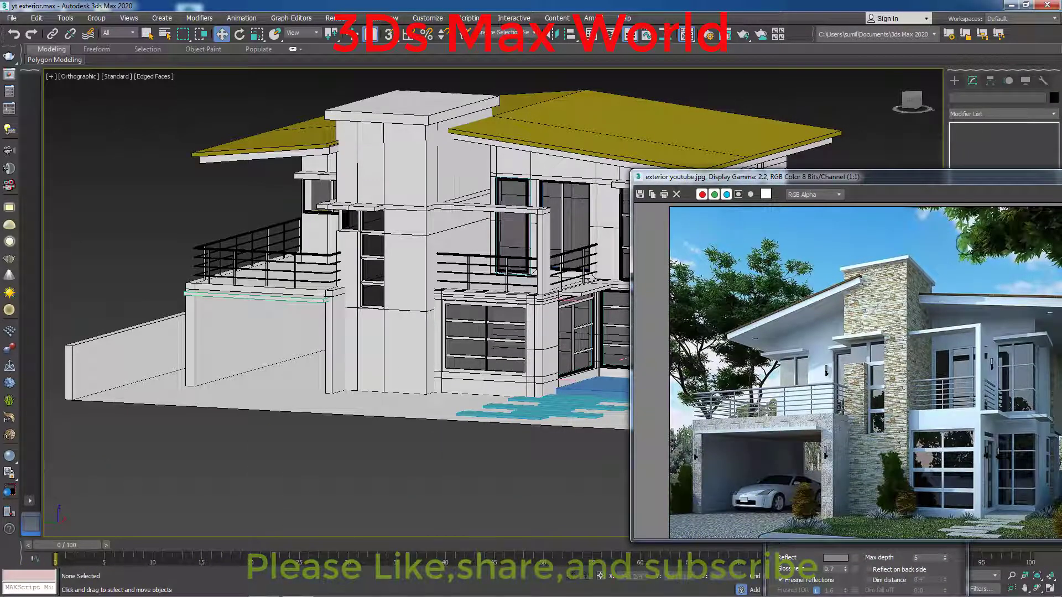
{"action": "left_click_drag", "start_coordinate": [927, 178], "coordinate": [426, 471]}
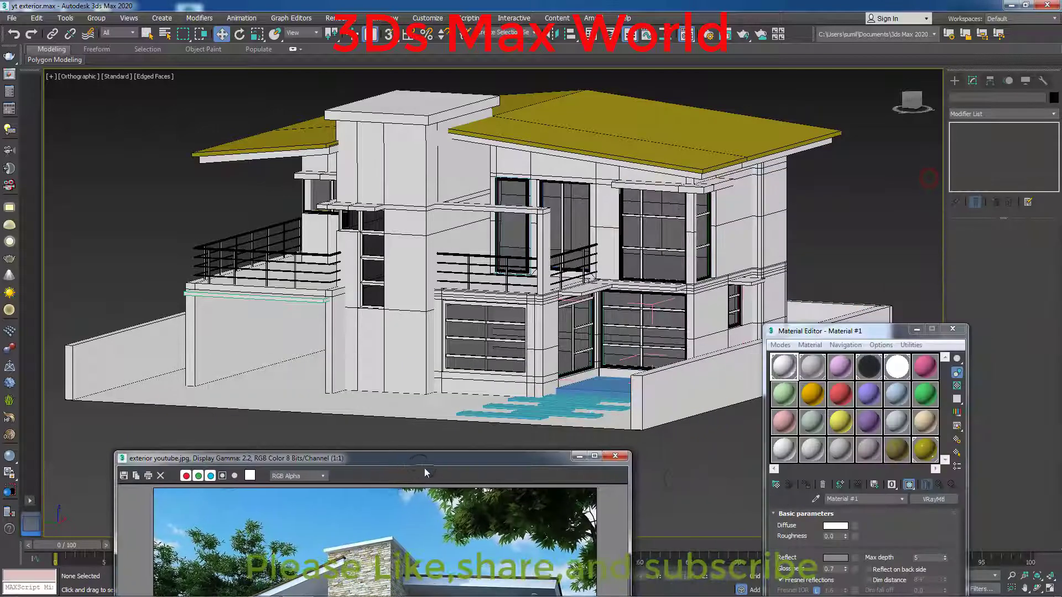